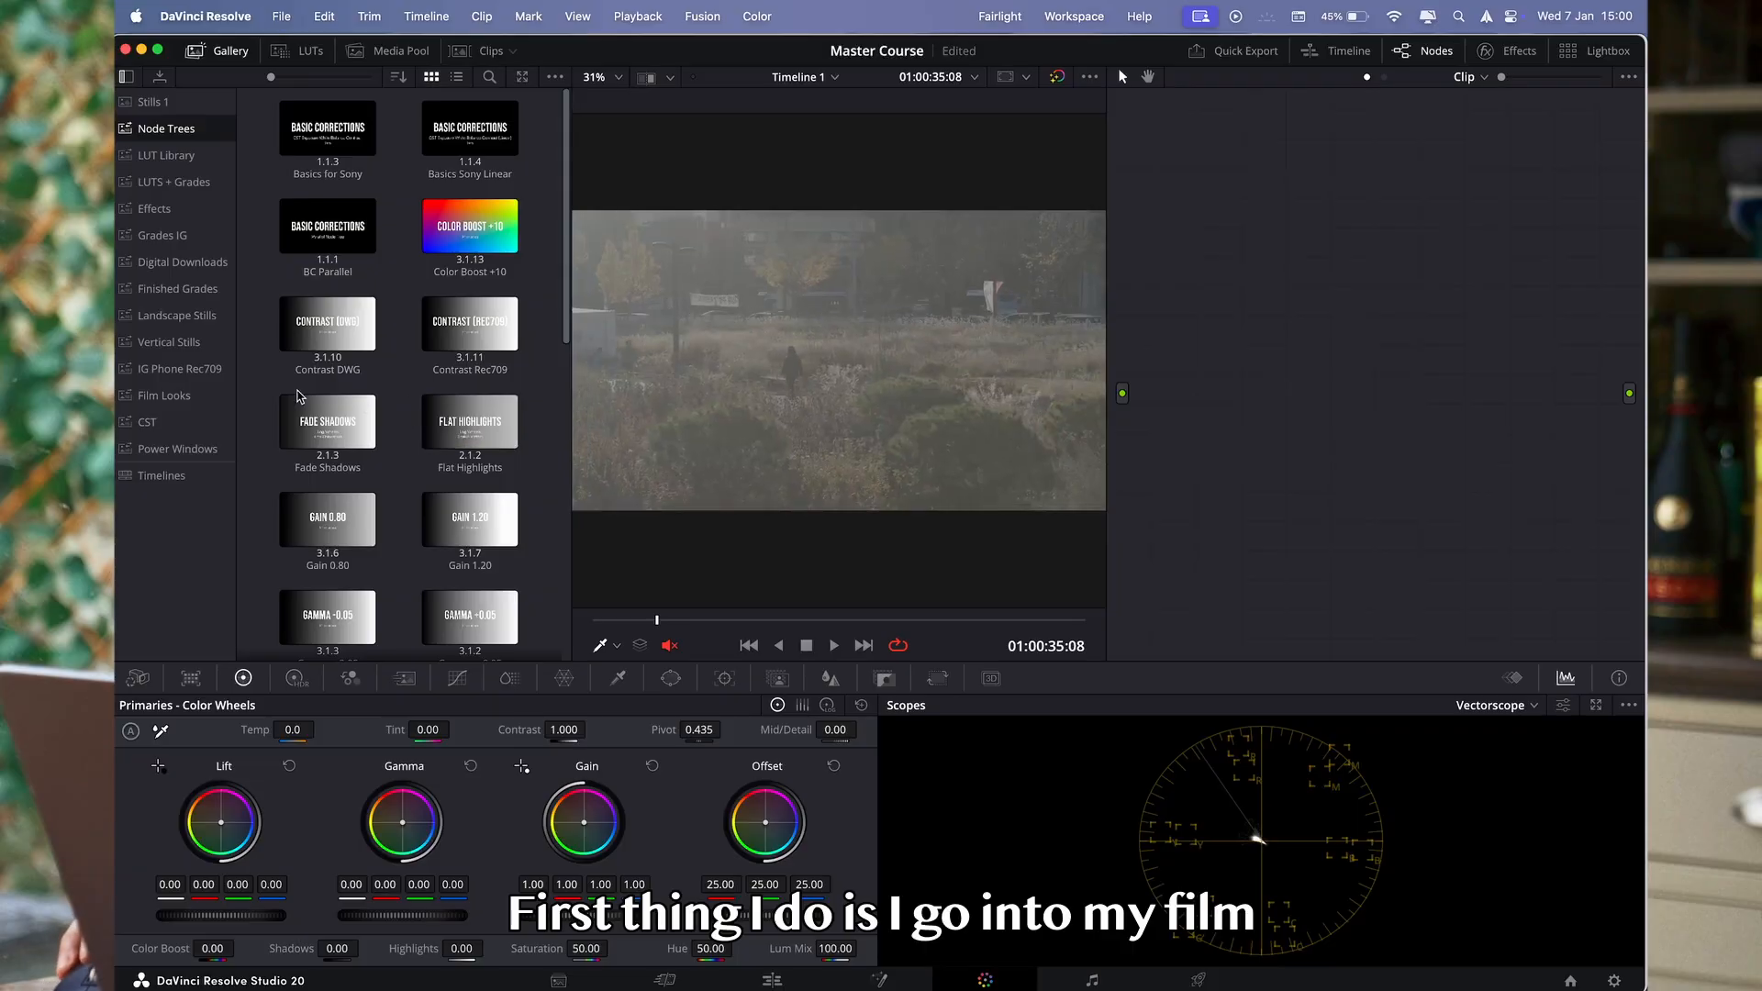
- Apply the Kodak D60 grade from the Film Looks gallery album to the clip and widen the node graph
click(169, 404)
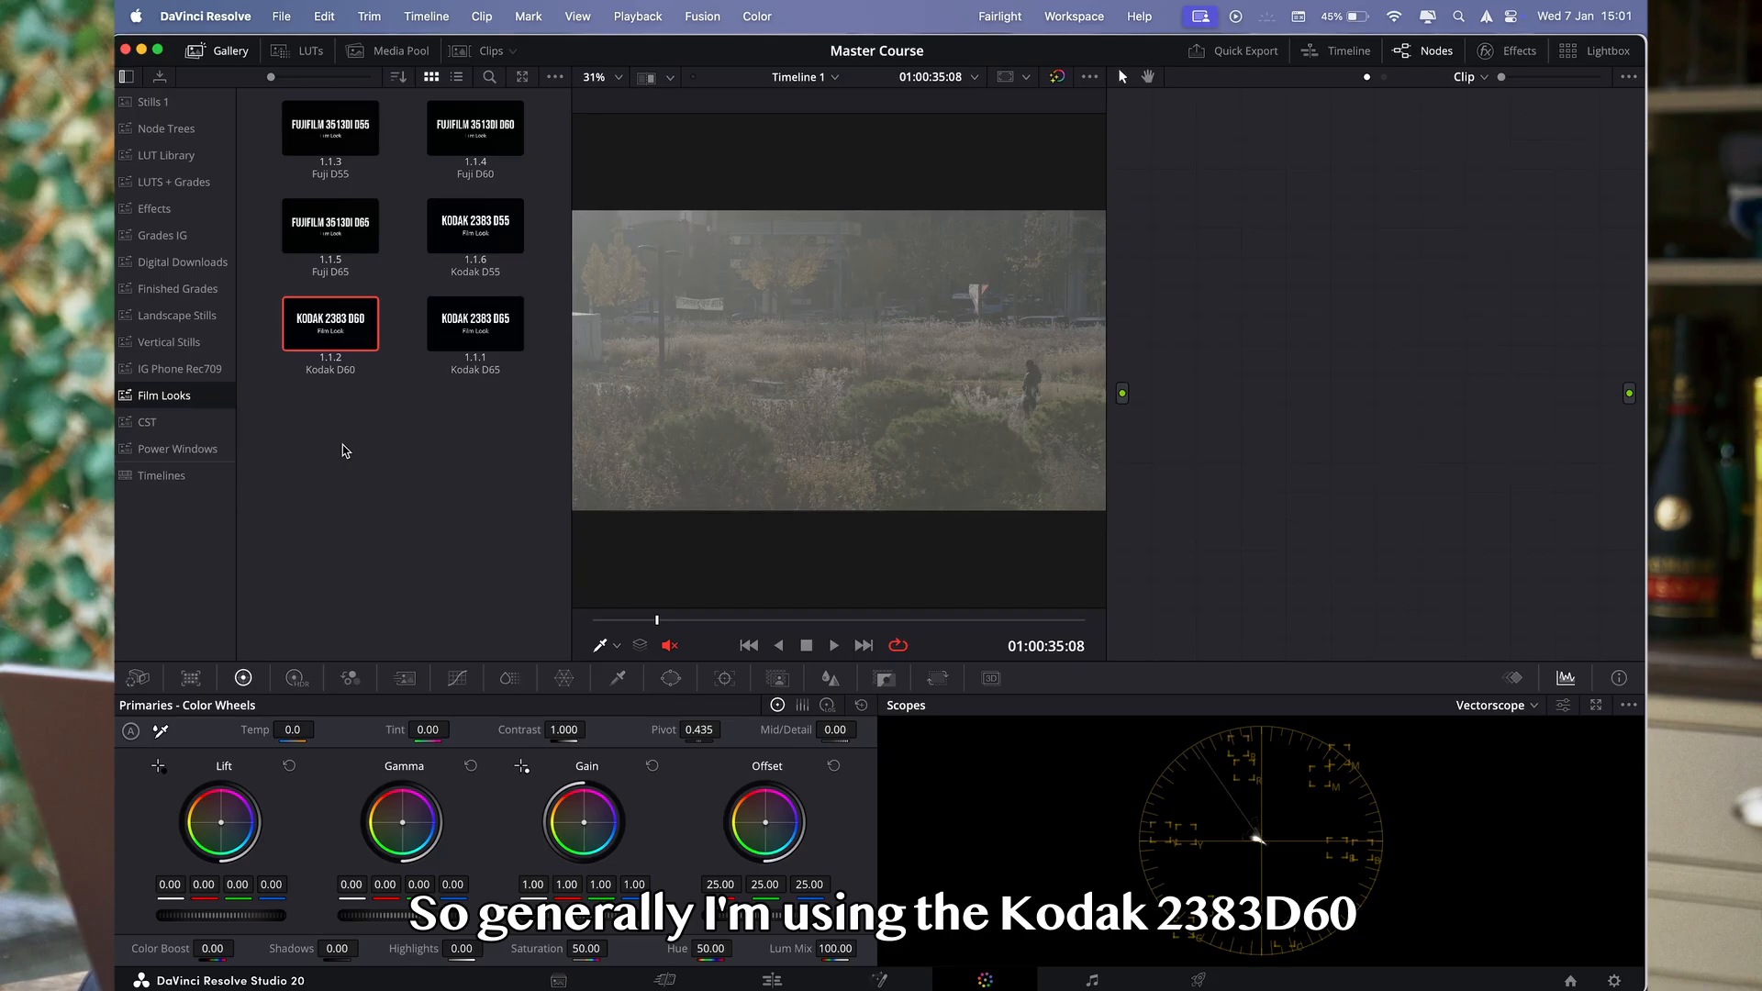
drag(324, 319, 1337, 372)
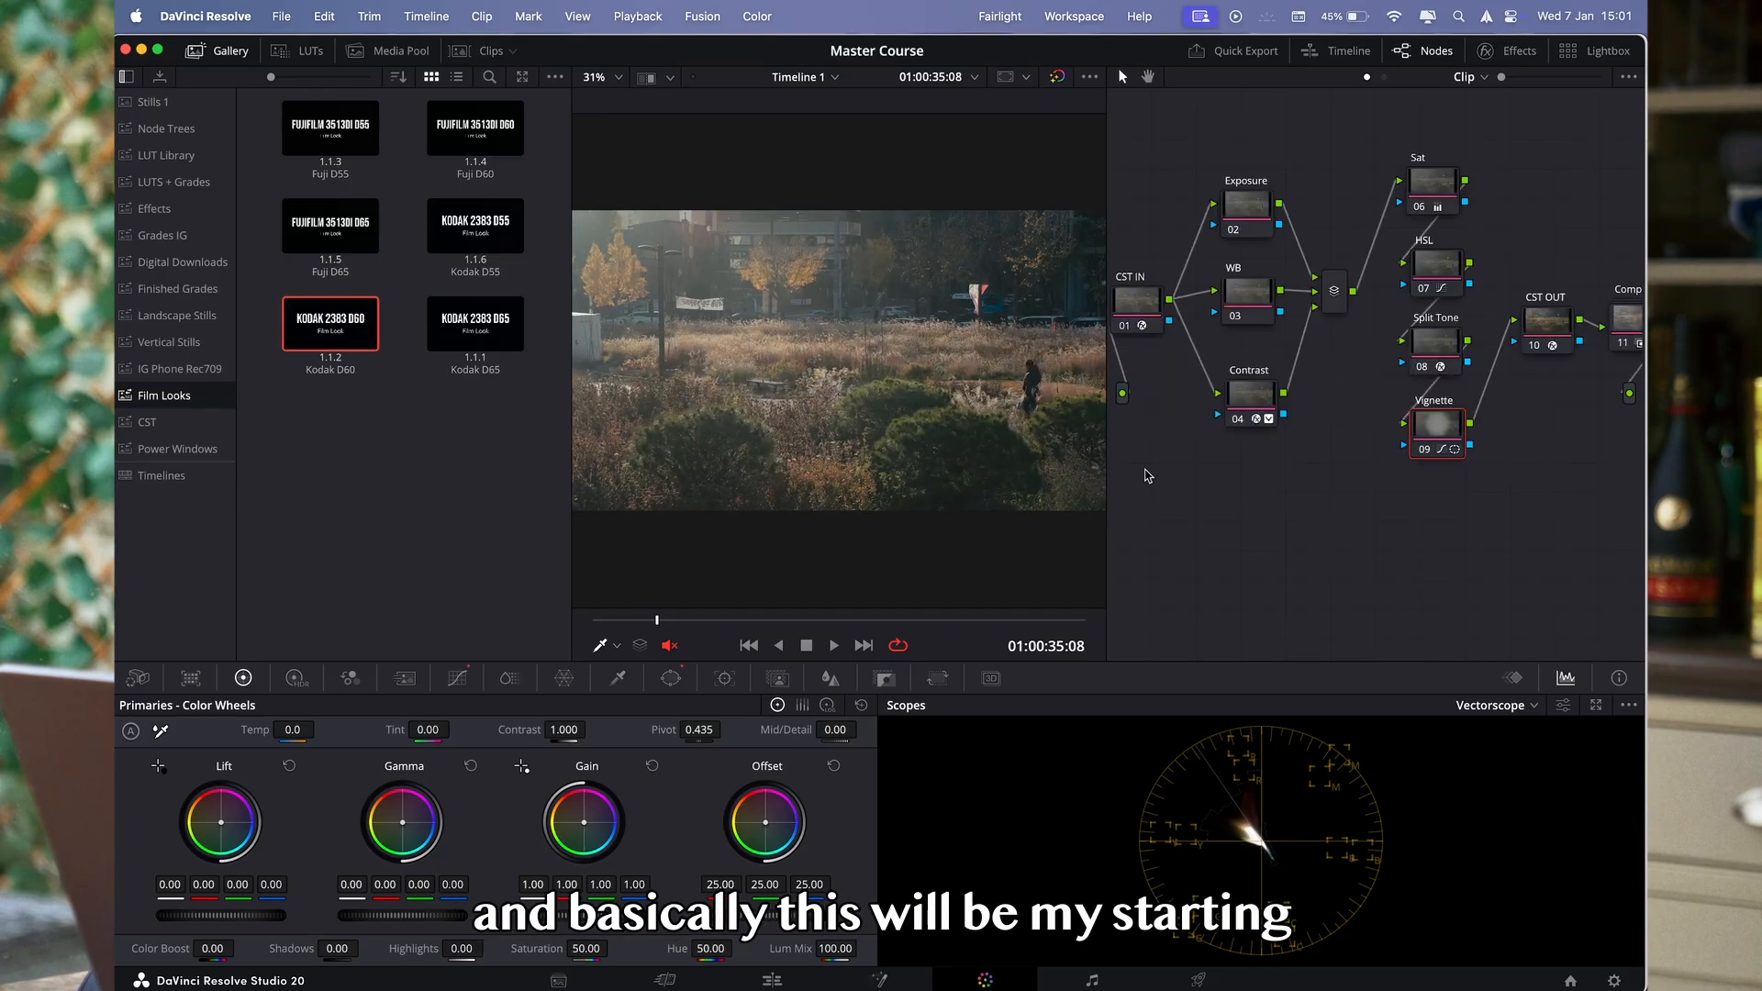
drag(1103, 463, 983, 456)
drag(325, 314, 1136, 410)
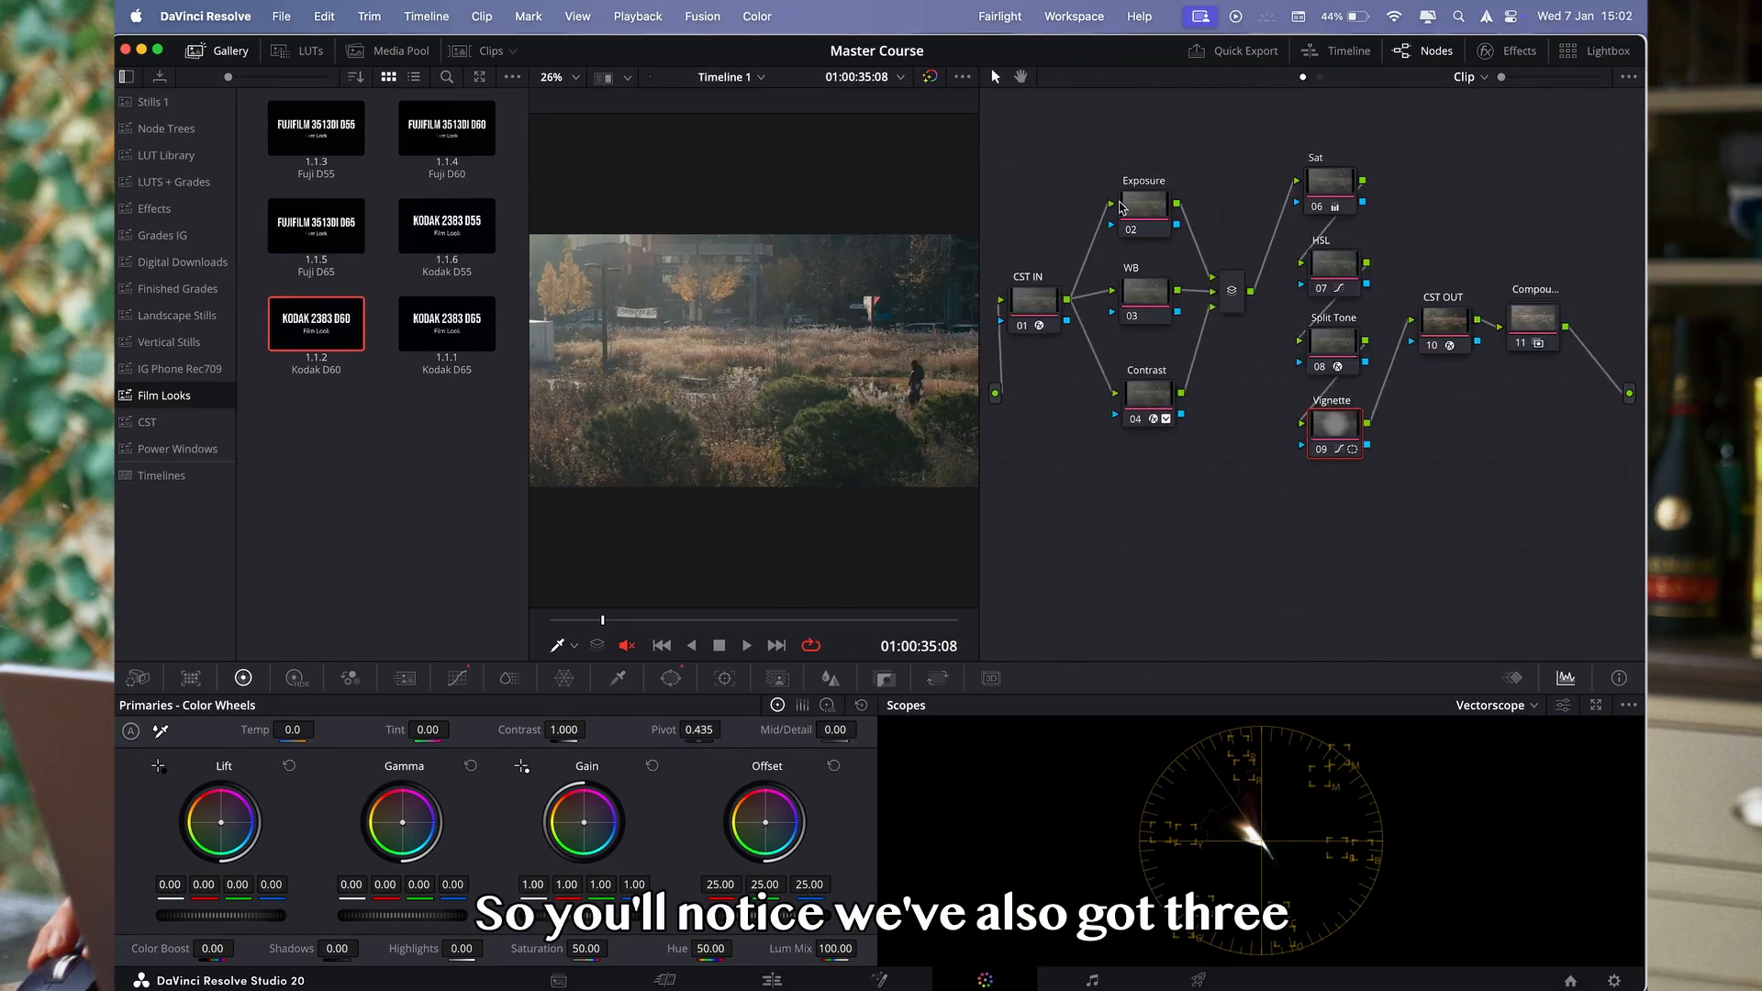
- Shift the node tree lower in the graph and space out the CST IN, Exposure, WB, Contrast, CST OUT and compound nodes
drag(1041, 313, 1066, 341)
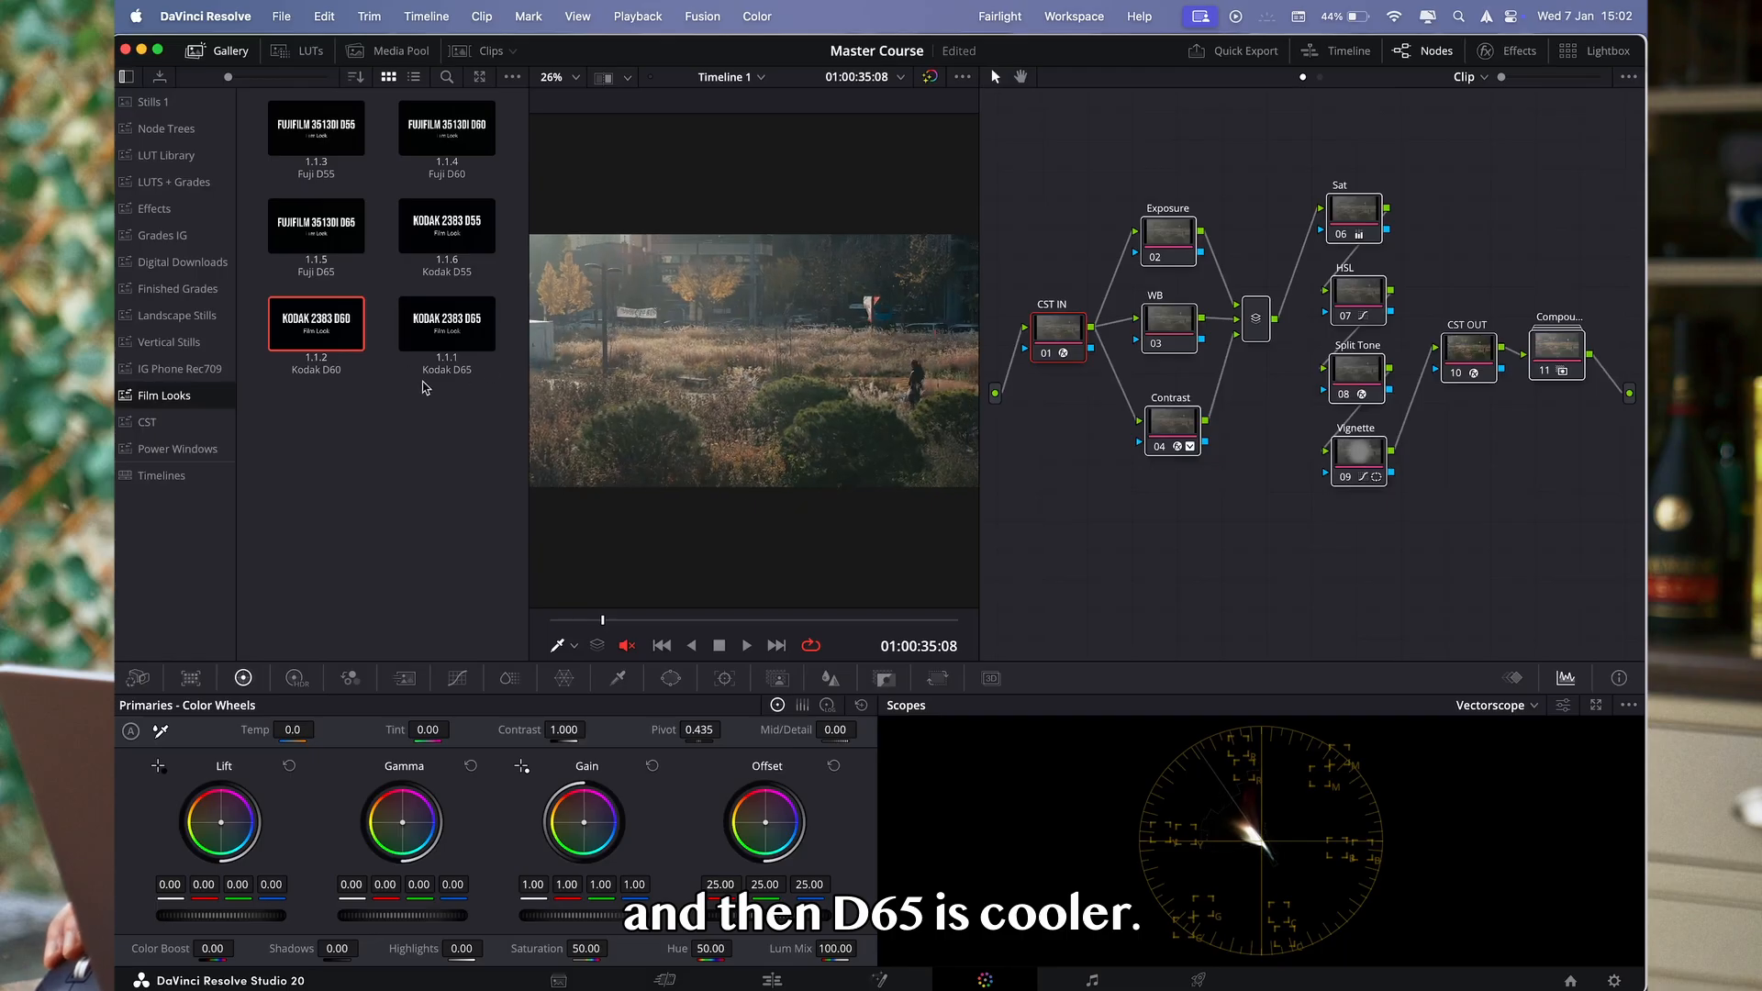
drag(440, 373, 1396, 196)
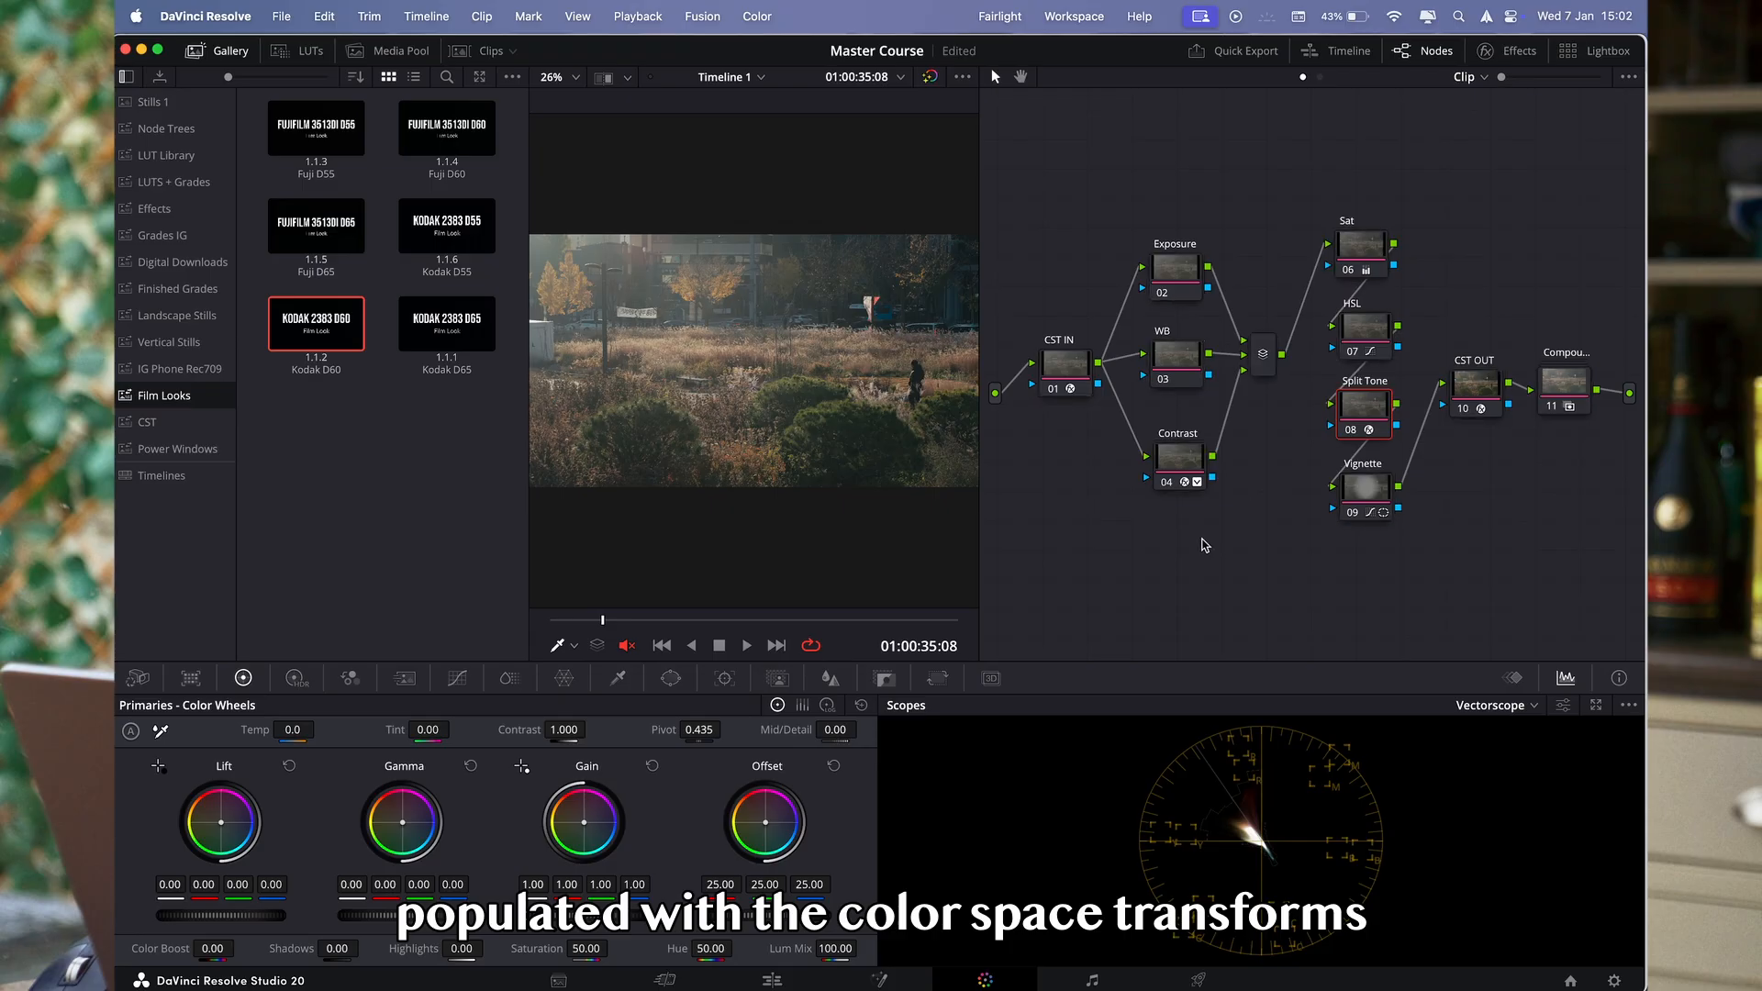
mouse_move(1057, 365)
mouse_down()
mouse_move(1047, 391)
mouse_move(1047, 364)
mouse_up()
drag(1489, 388, 1574, 376)
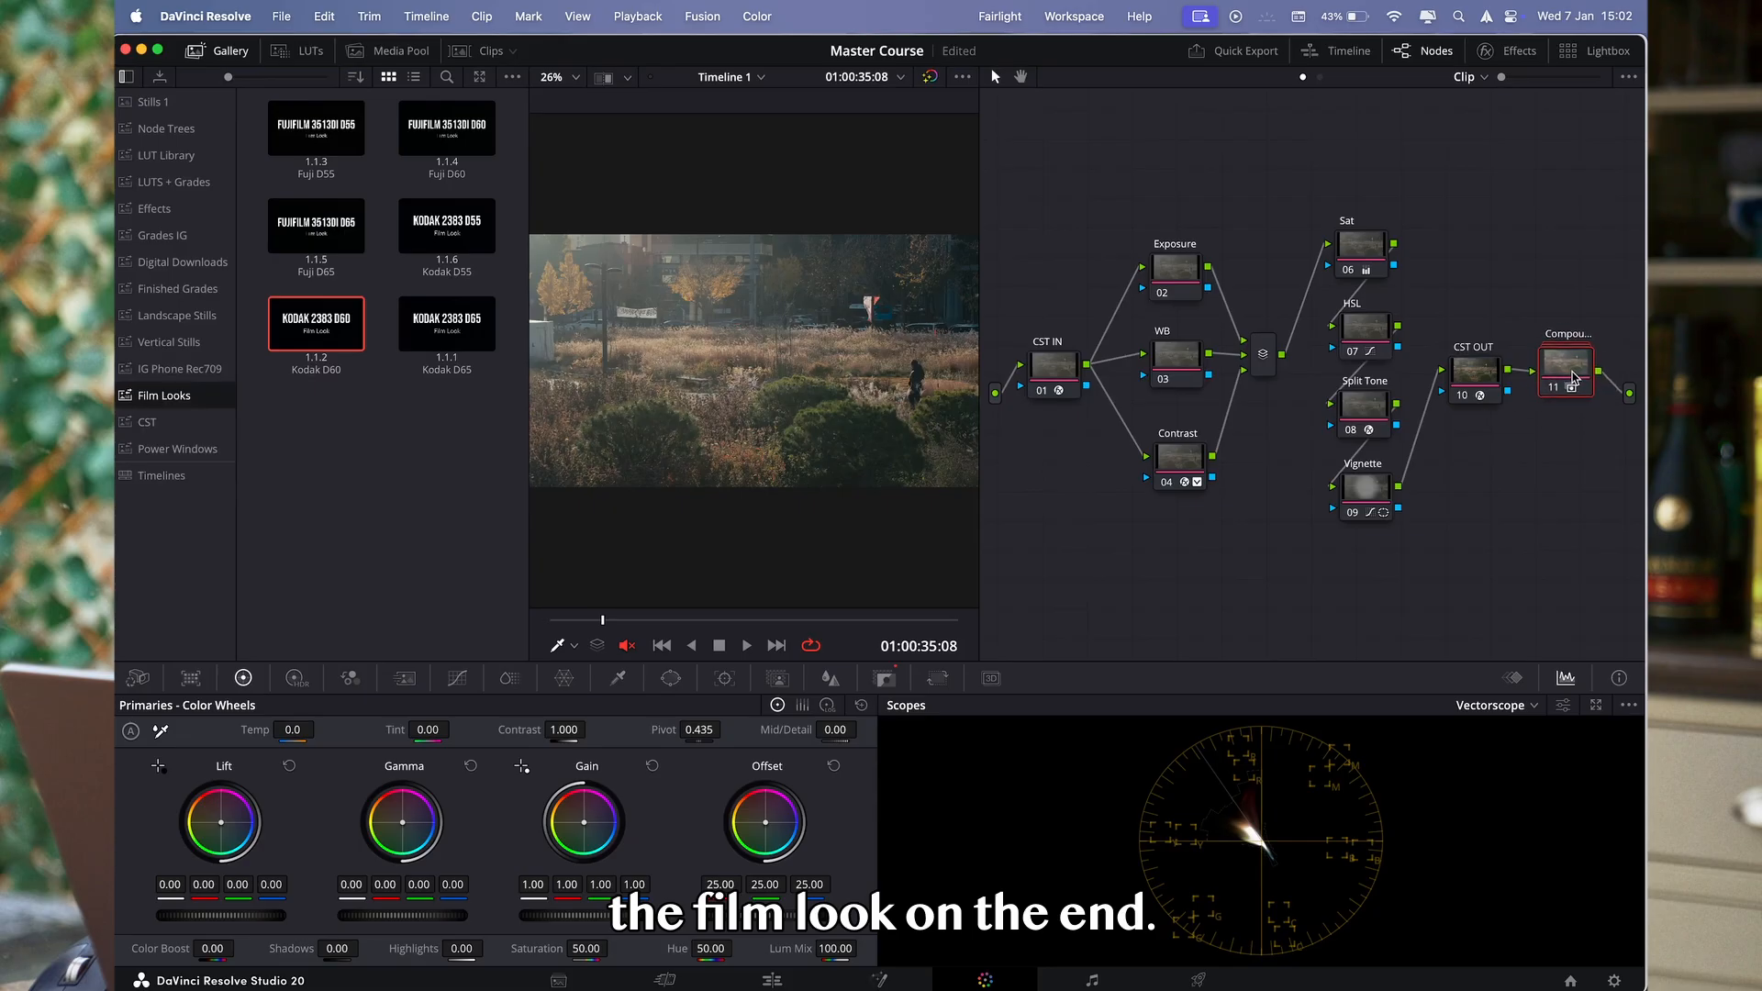
drag(1096, 162, 1270, 542)
drag(1322, 167, 1409, 590)
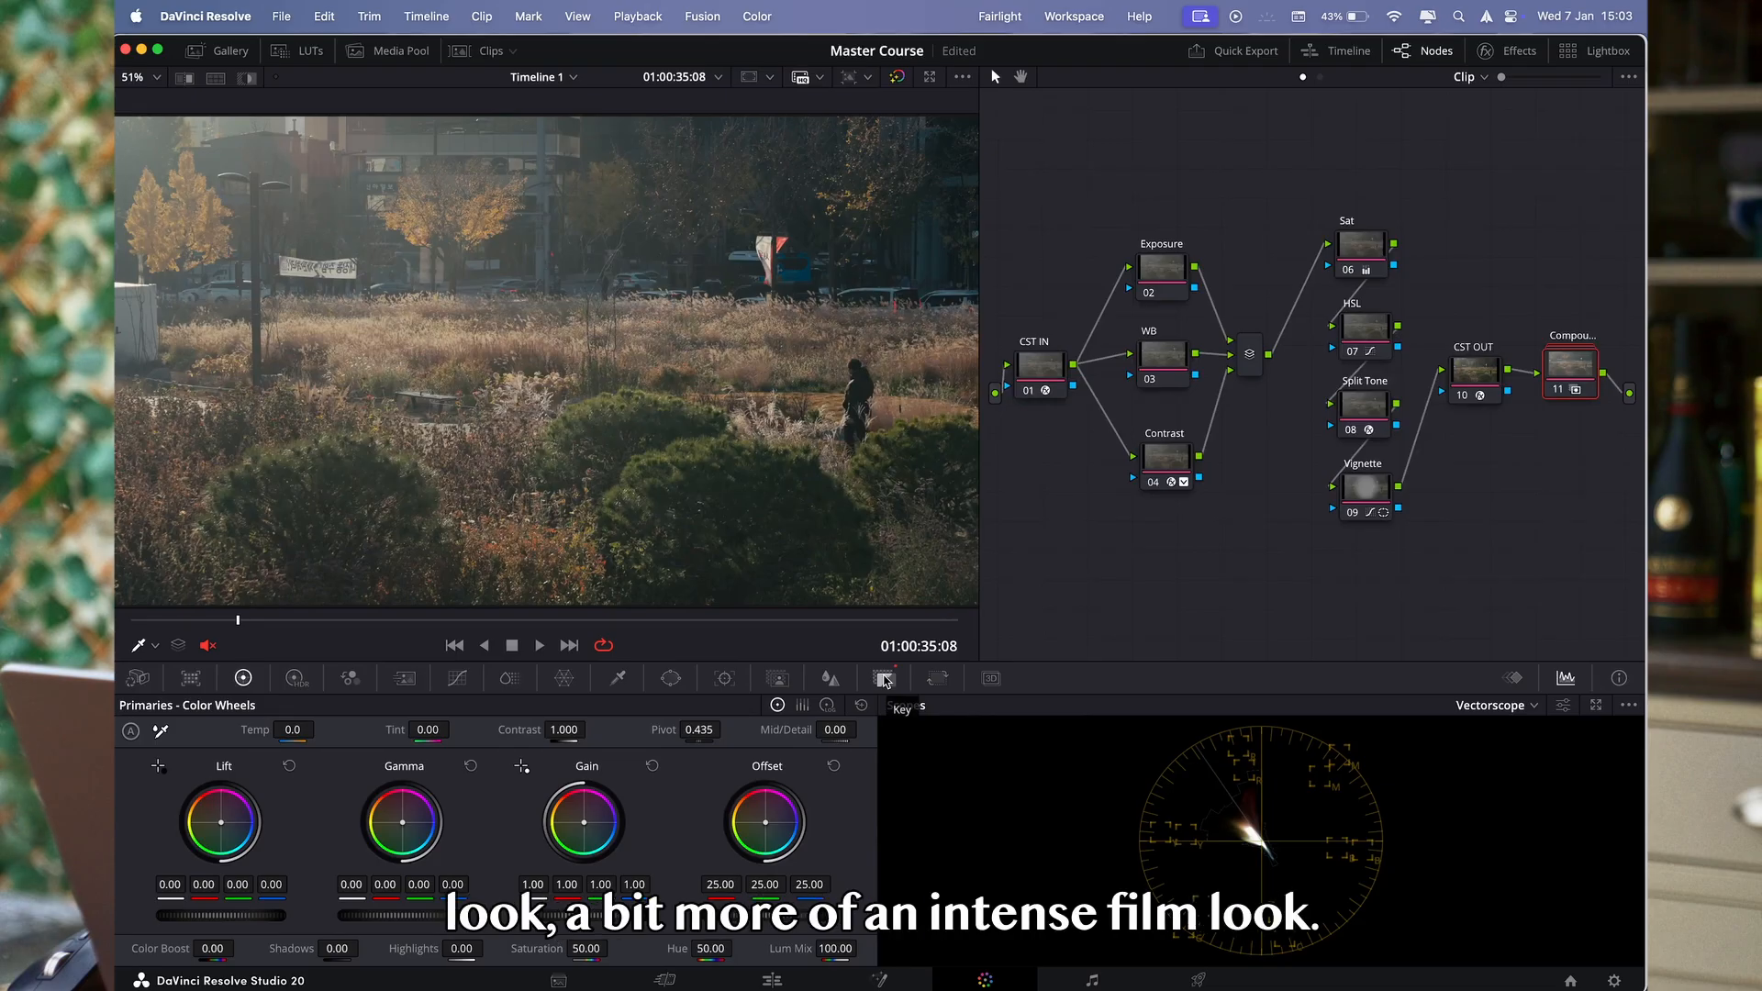
- Raise the Key Output gain of the compound film look node to 1.626
click(884, 680)
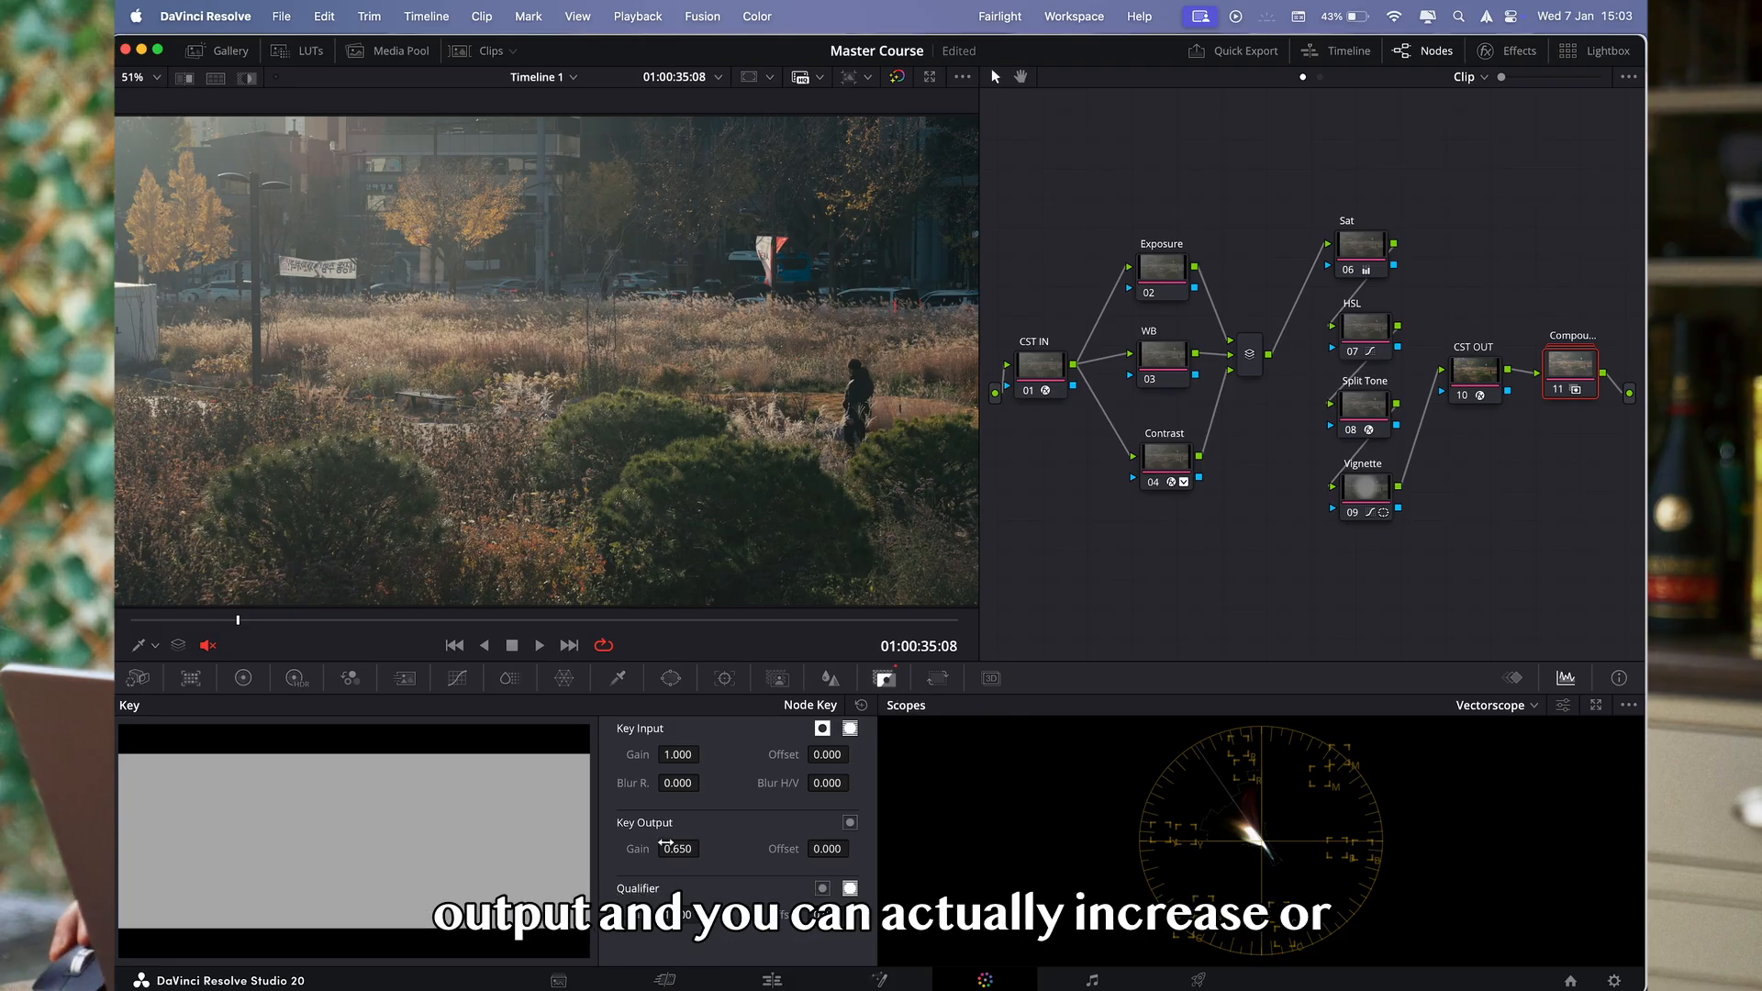
mouse_move(705, 848)
mouse_down()
mouse_move(755, 848)
mouse_move(670, 848)
mouse_move(734, 848)
mouse_up()
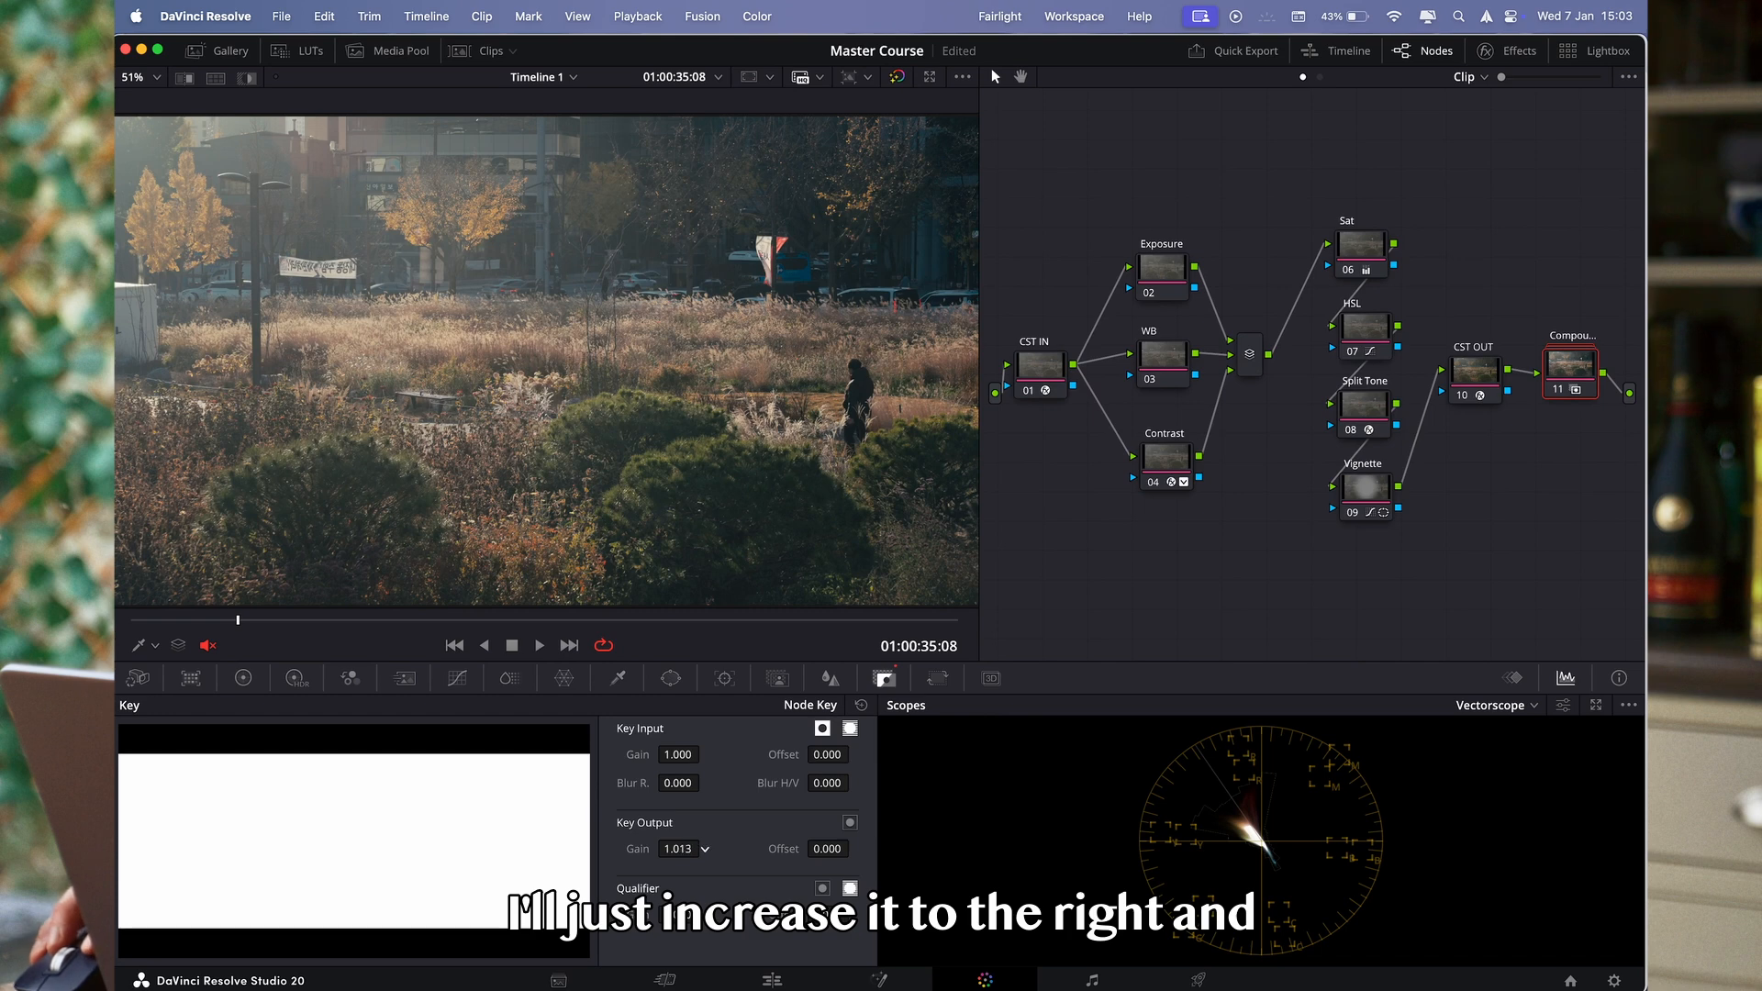
drag(705, 849, 714, 849)
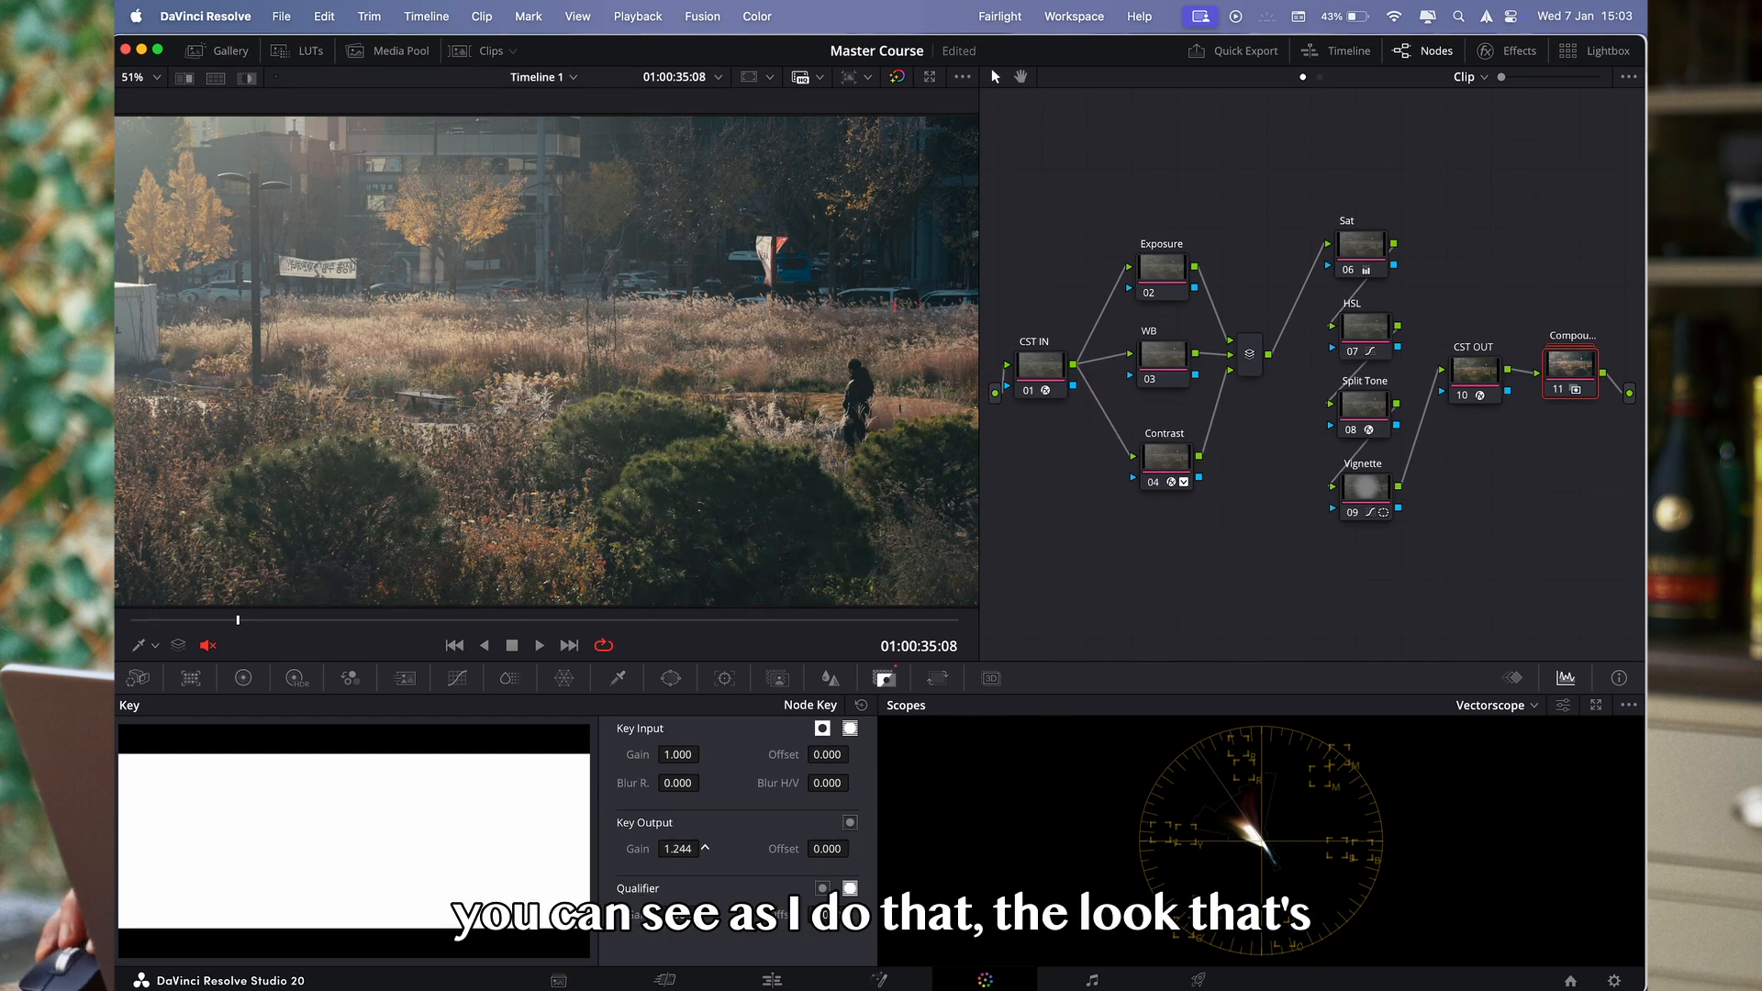
drag(705, 849, 680, 849)
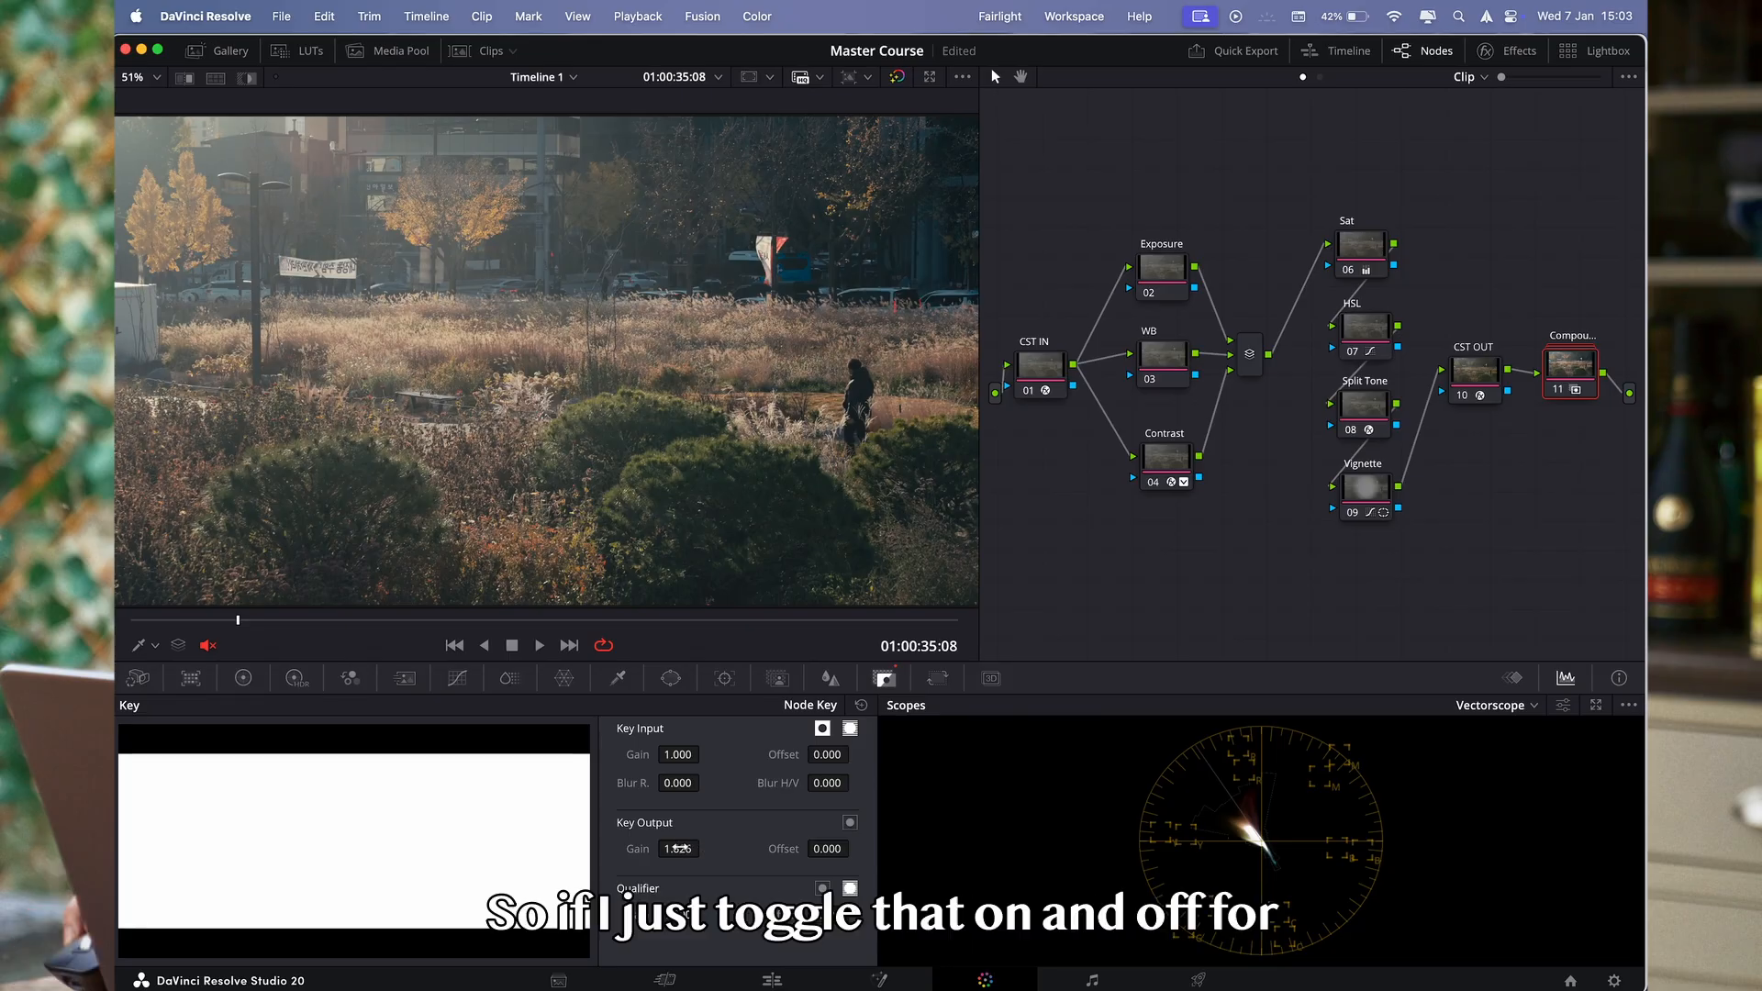
- Compare the image with the compound film look node disabled and enabled, and set its Key Output gain to 0.937
key(super+d)
key(super+d)
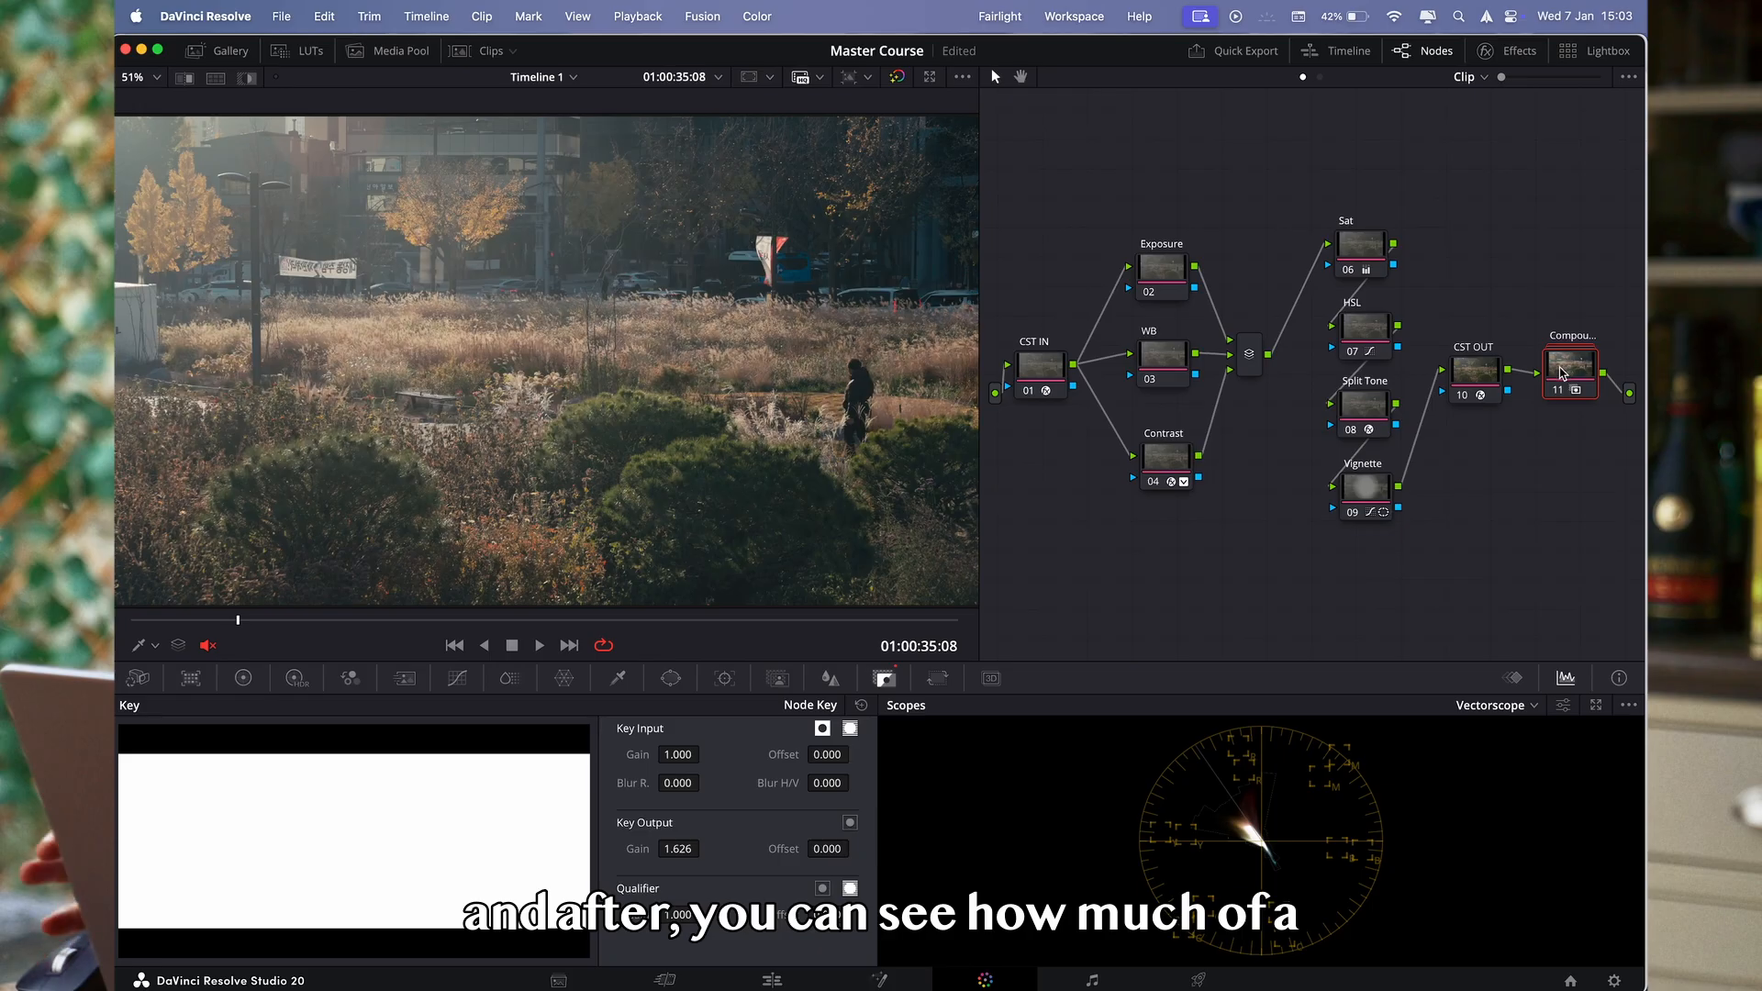
key(super+d)
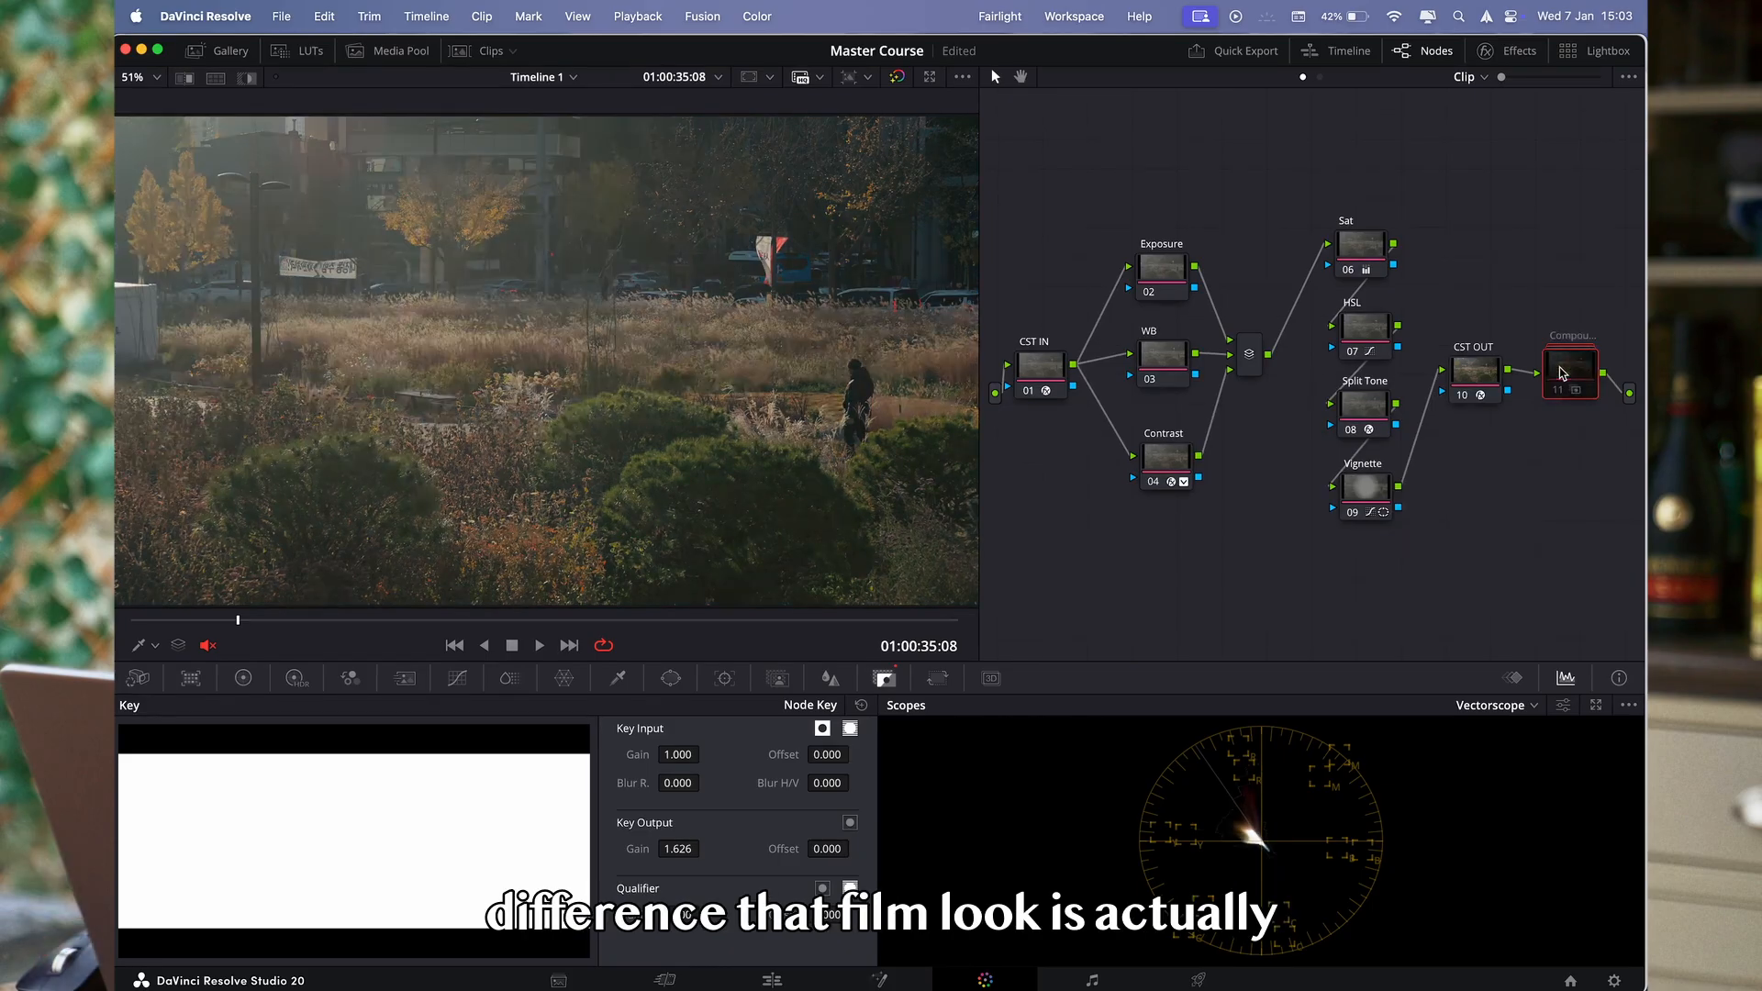
key(super+d)
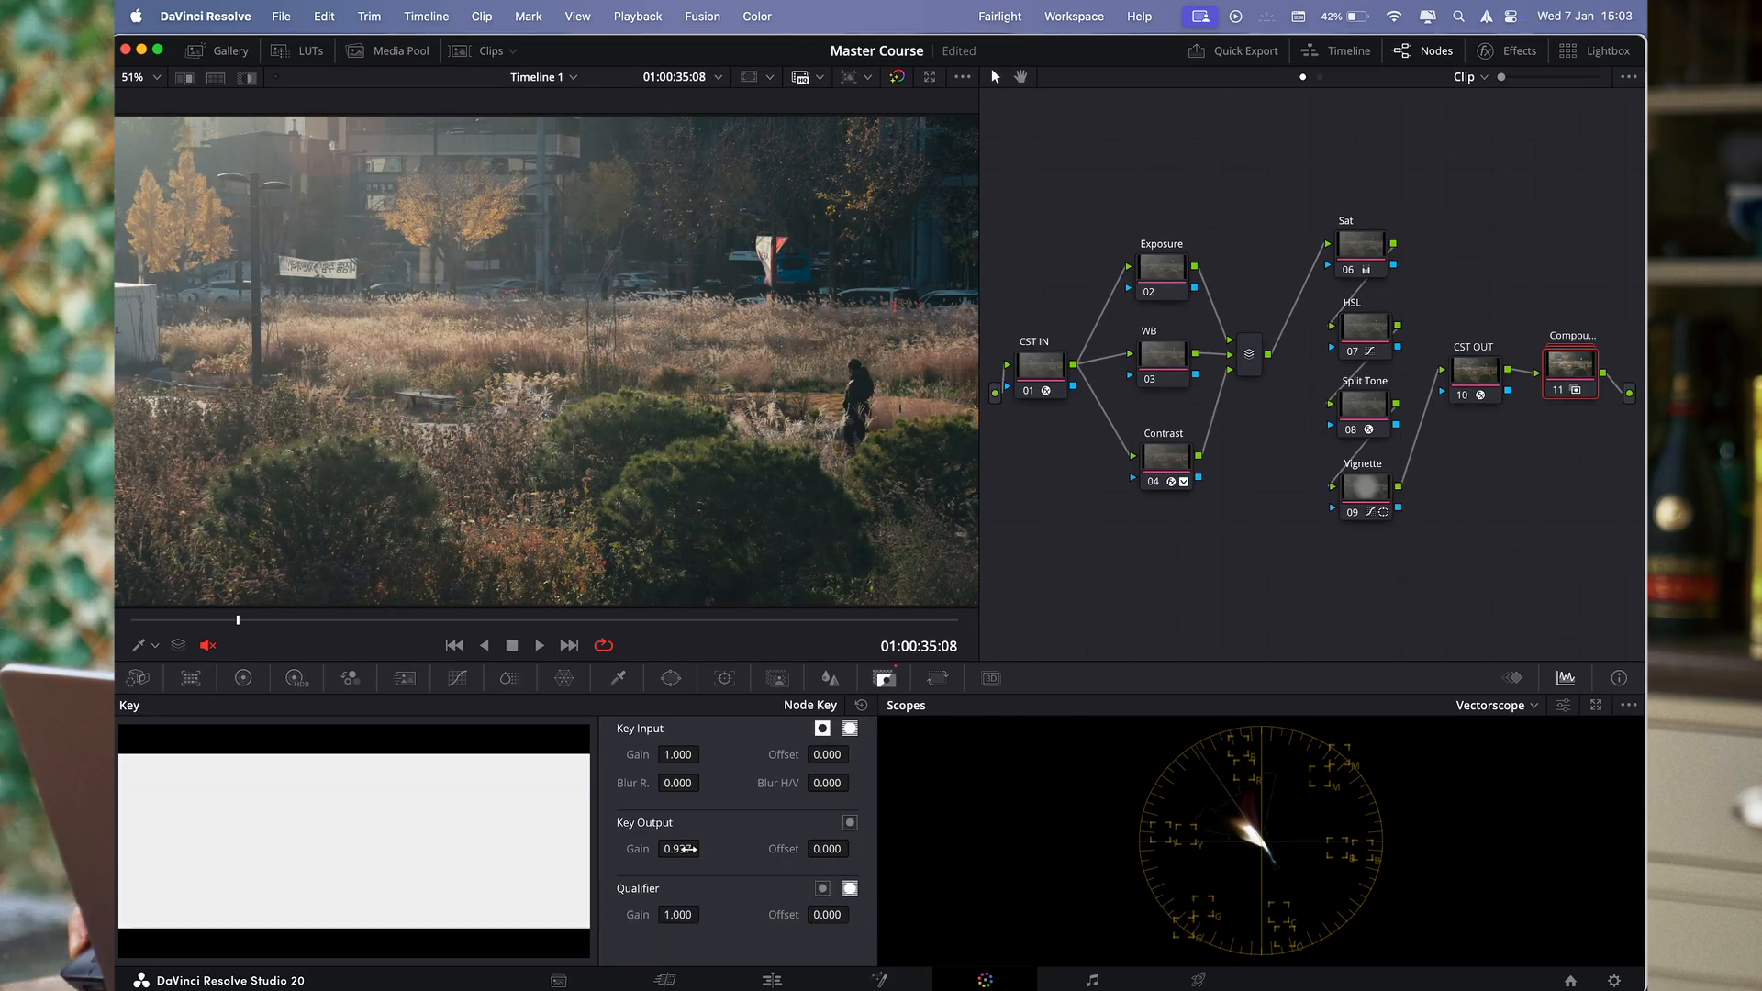
key(super+d)
key(super+d)
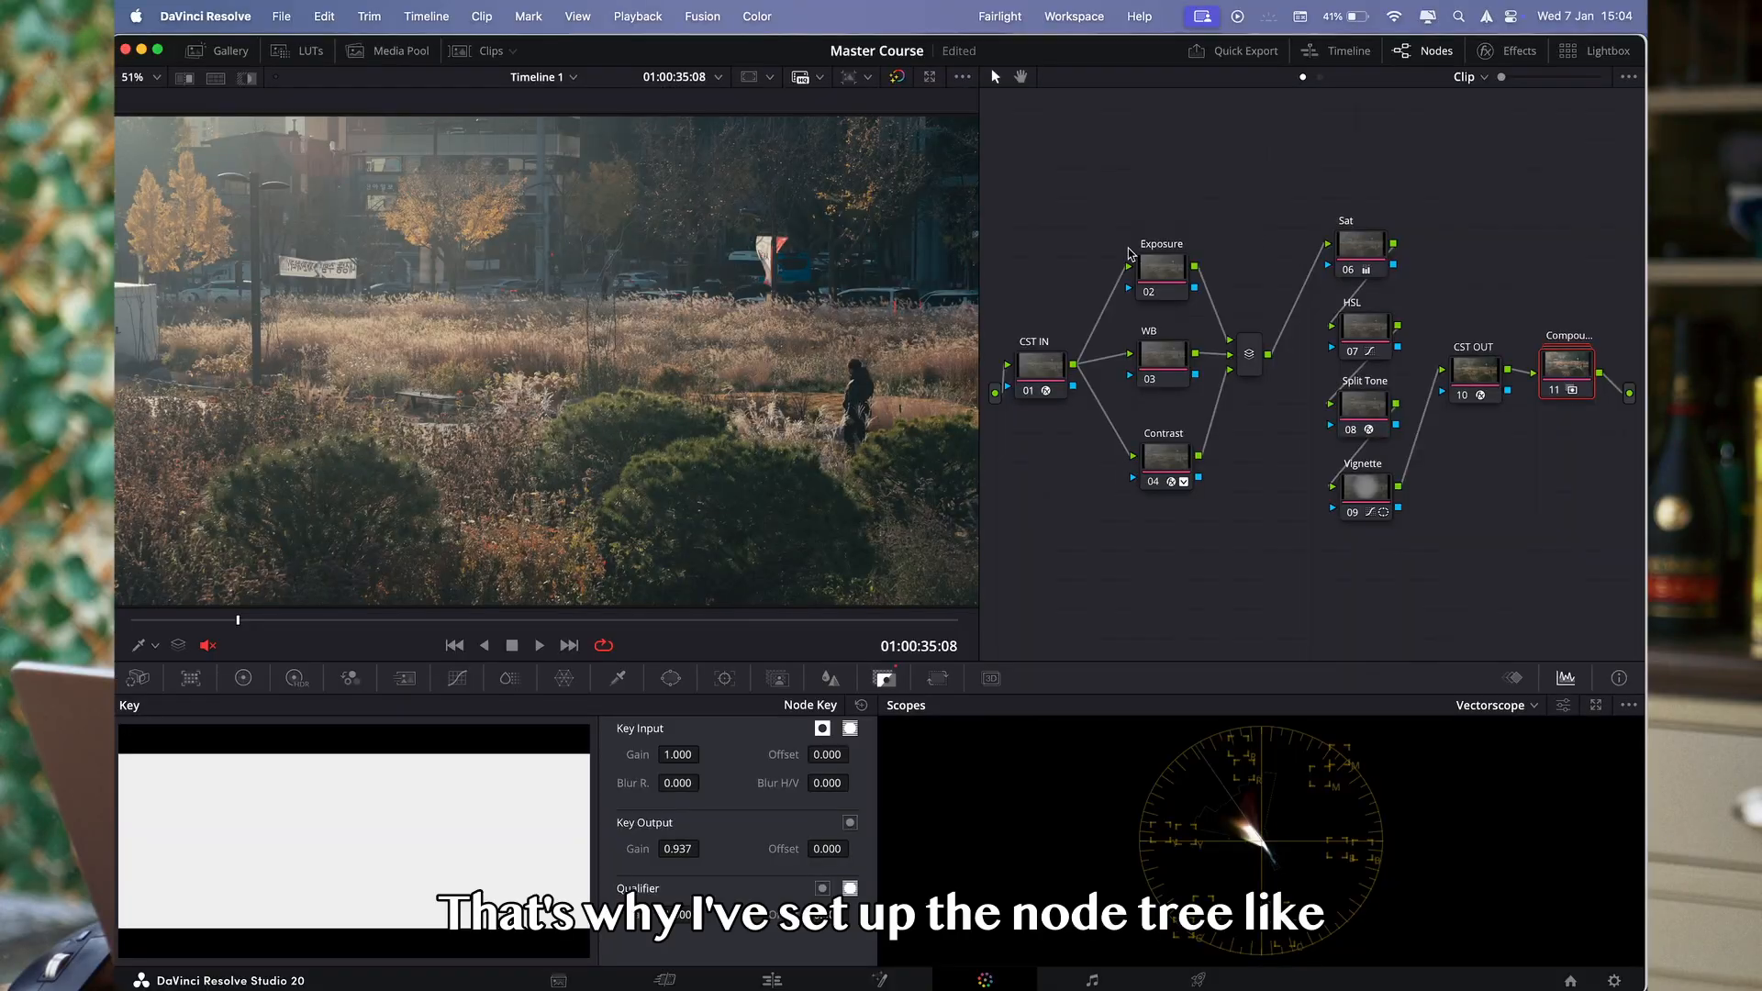
- Move the CST IN, Exposure, WB and Contrast nodes slightly higher in the node graph and nudge the compound node
drag(1067, 202, 1262, 592)
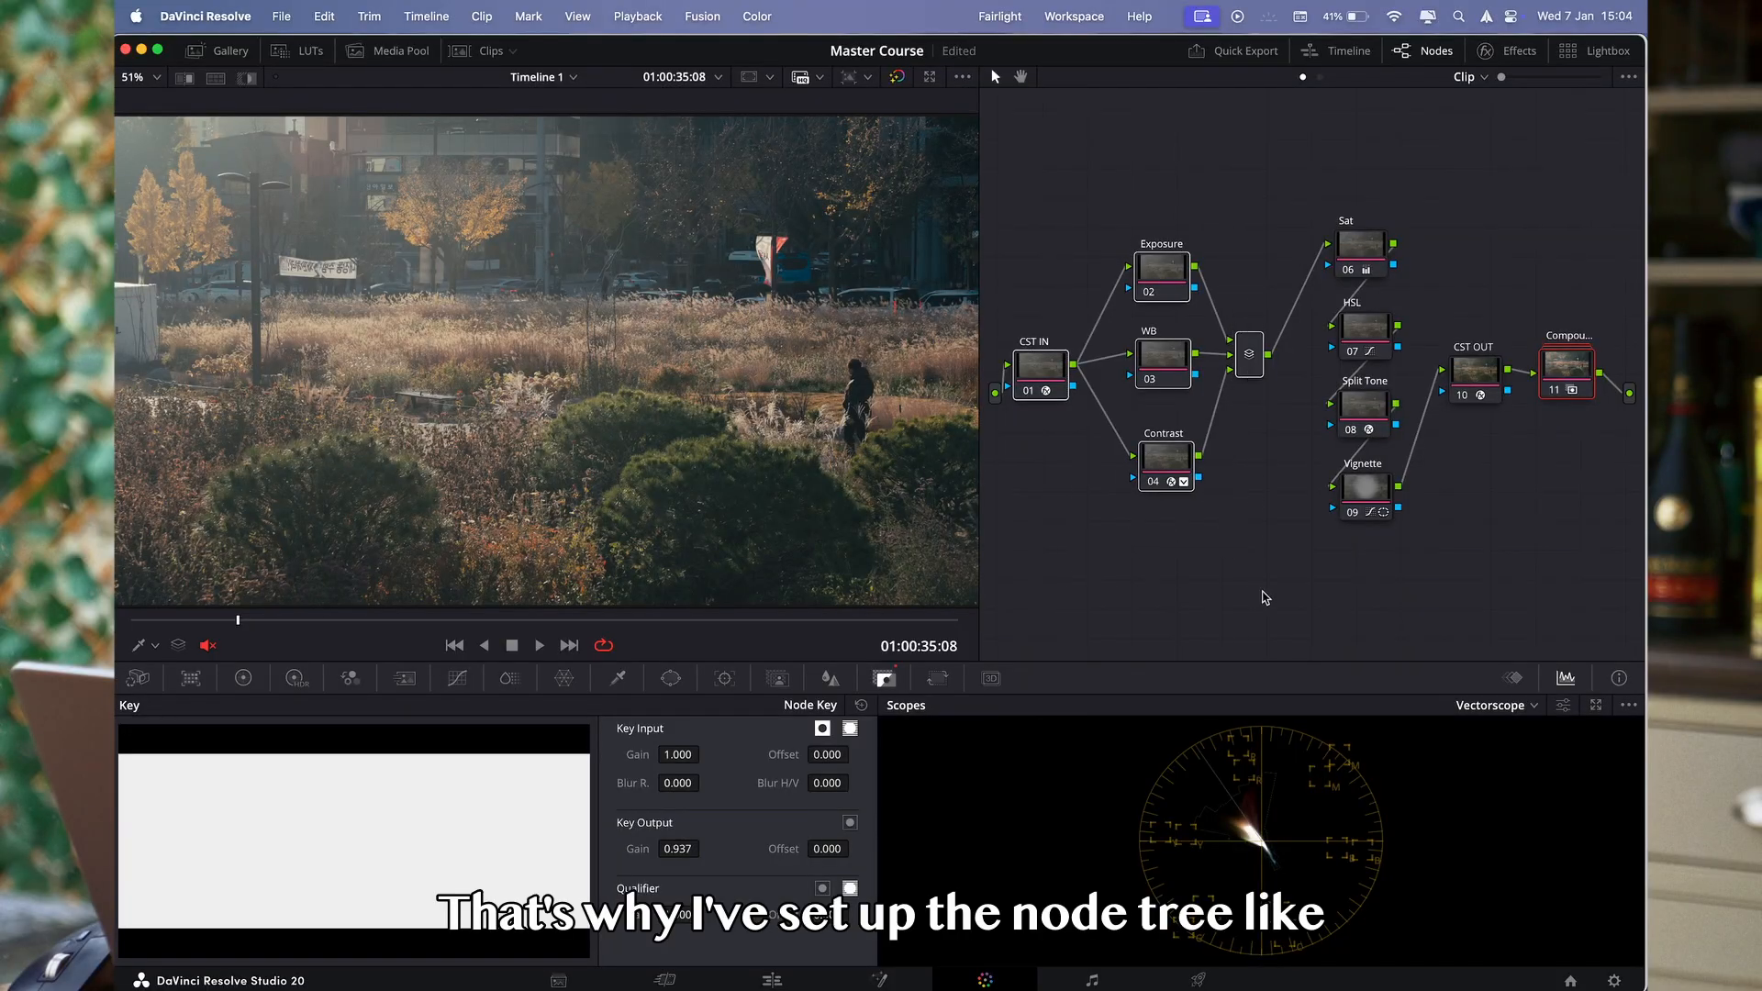
drag(1166, 282, 1165, 249)
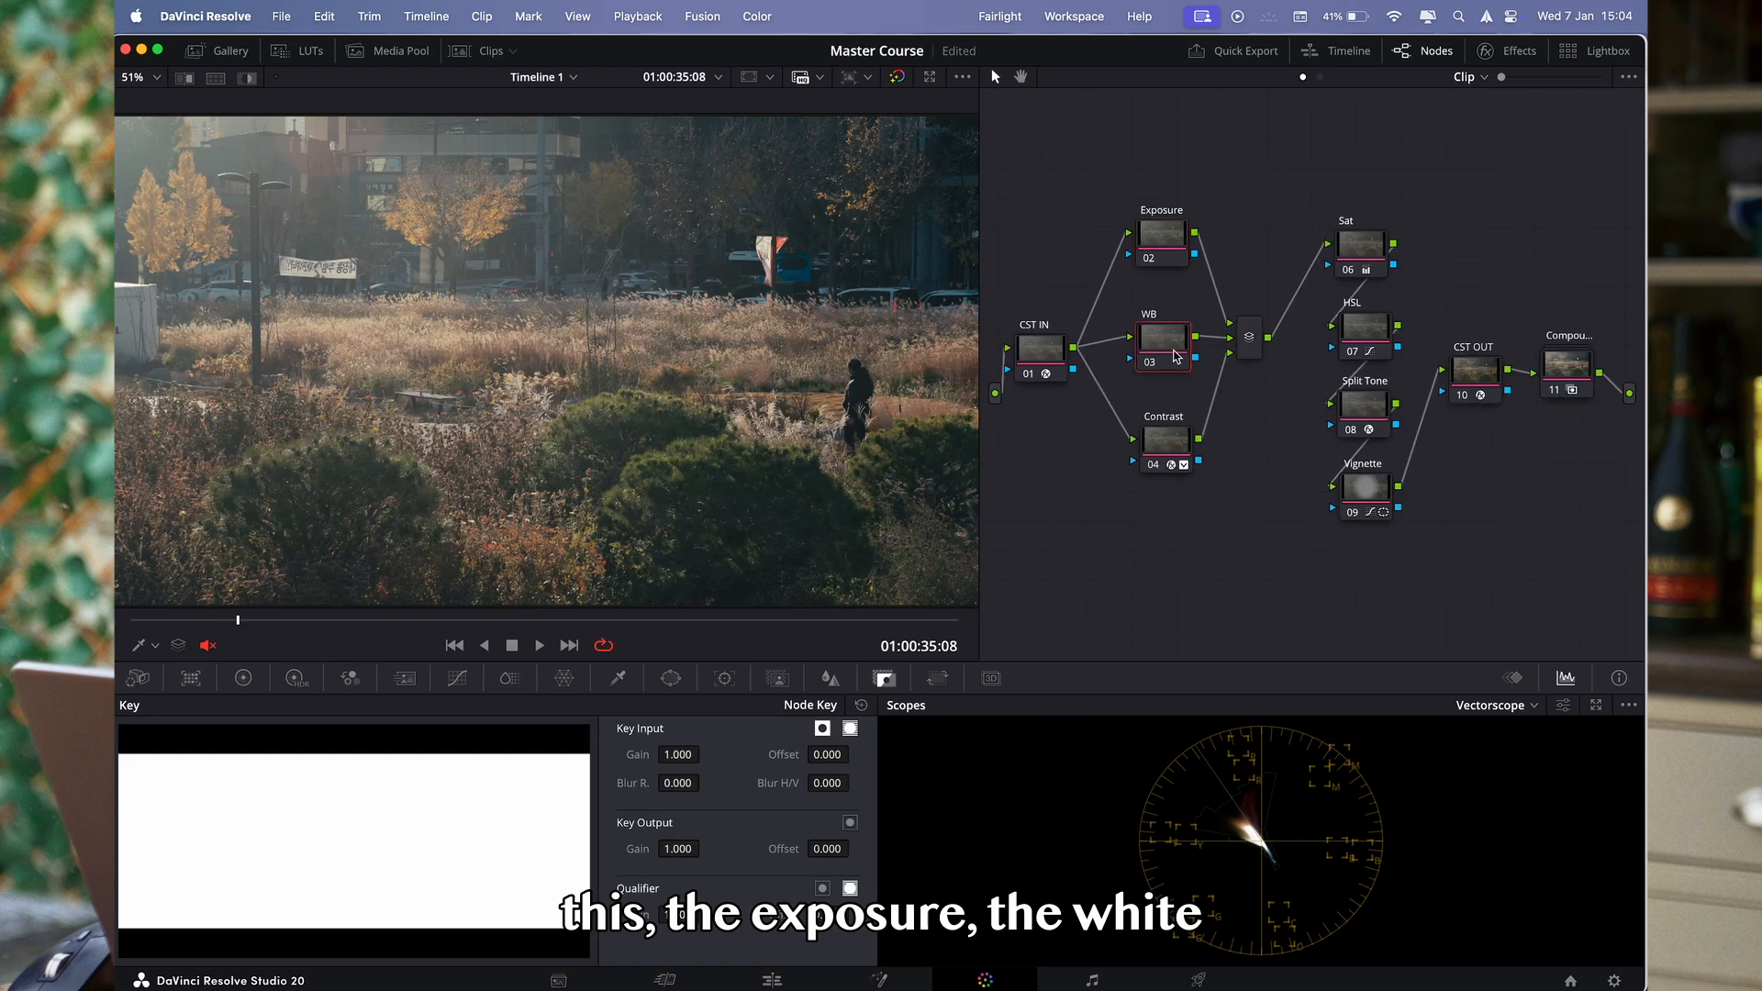
drag(1172, 356, 1173, 344)
drag(1178, 445, 1175, 438)
drag(1092, 191, 1271, 505)
drag(1154, 442, 1154, 457)
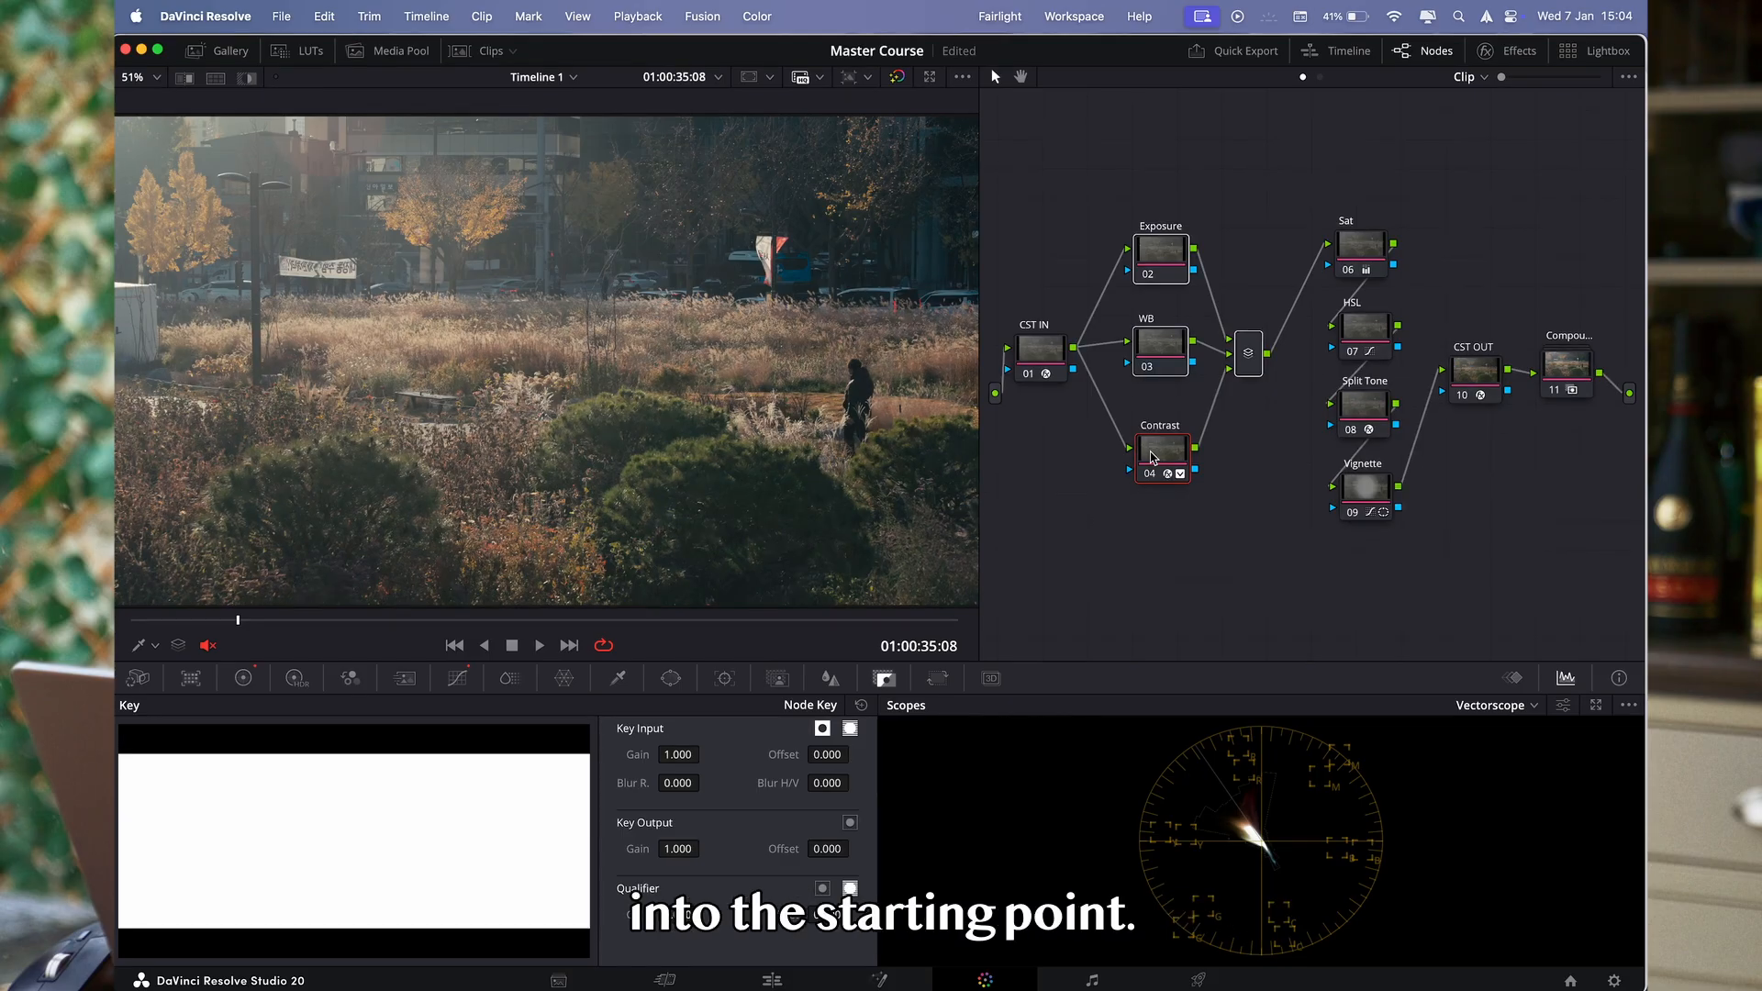
click(1552, 465)
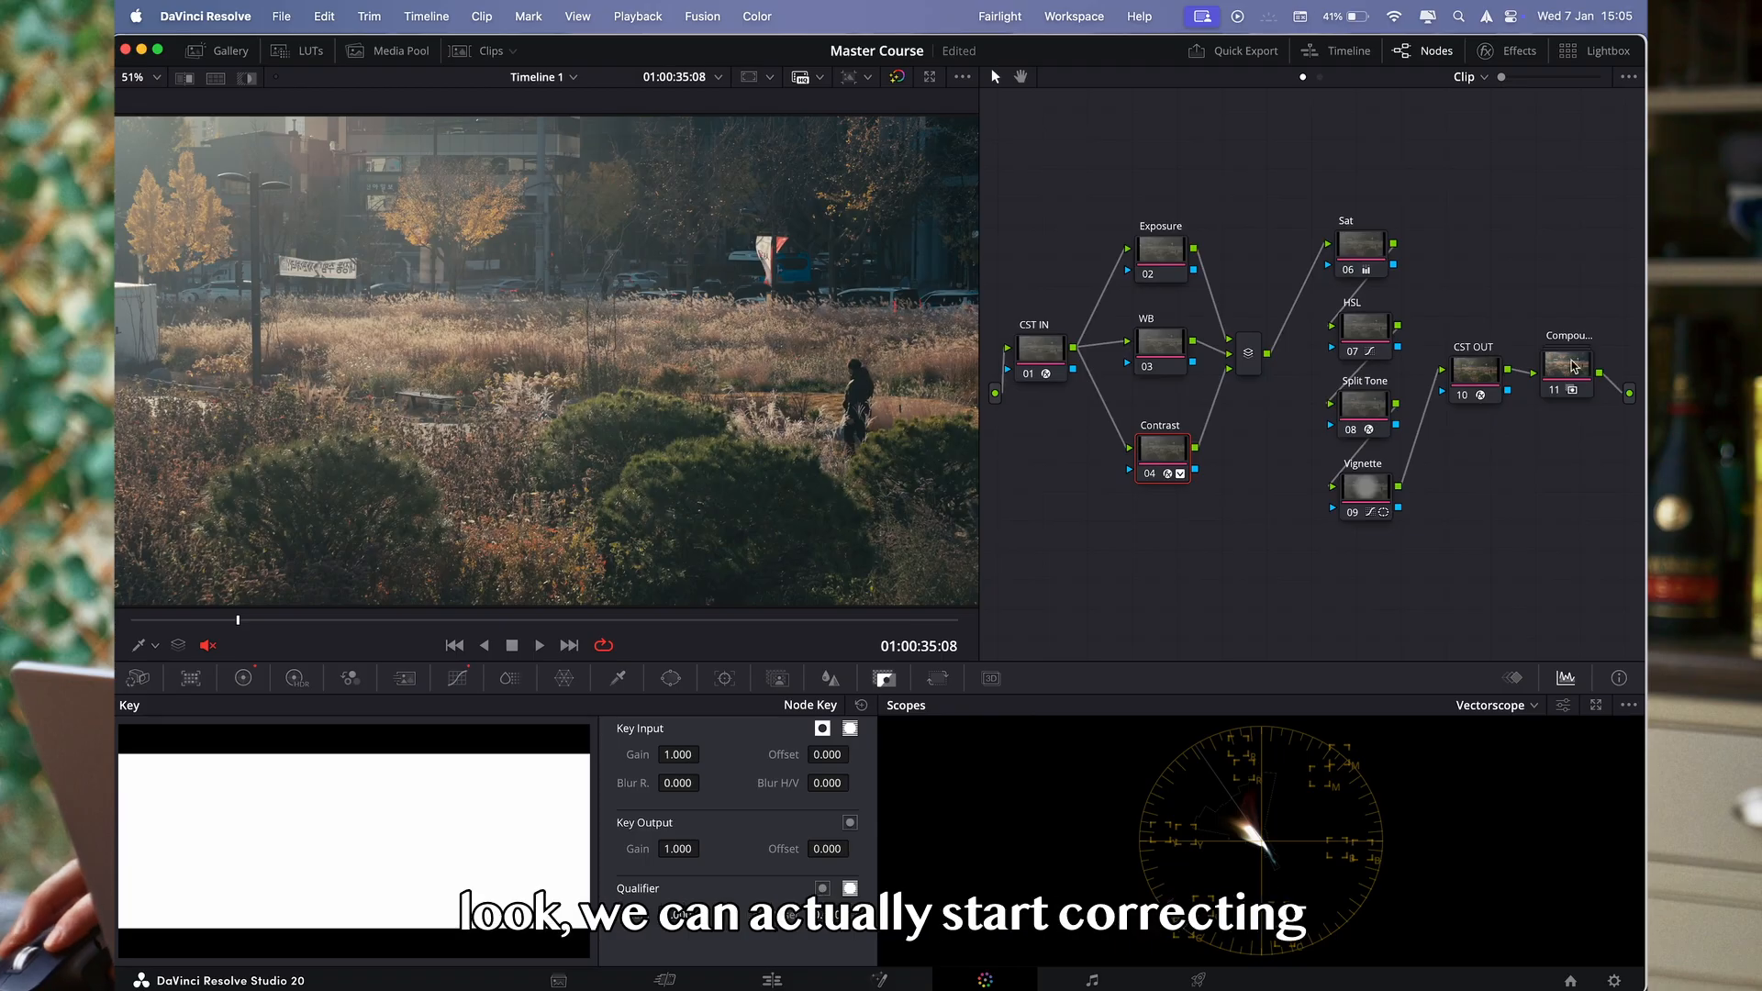
drag(1570, 360, 1567, 354)
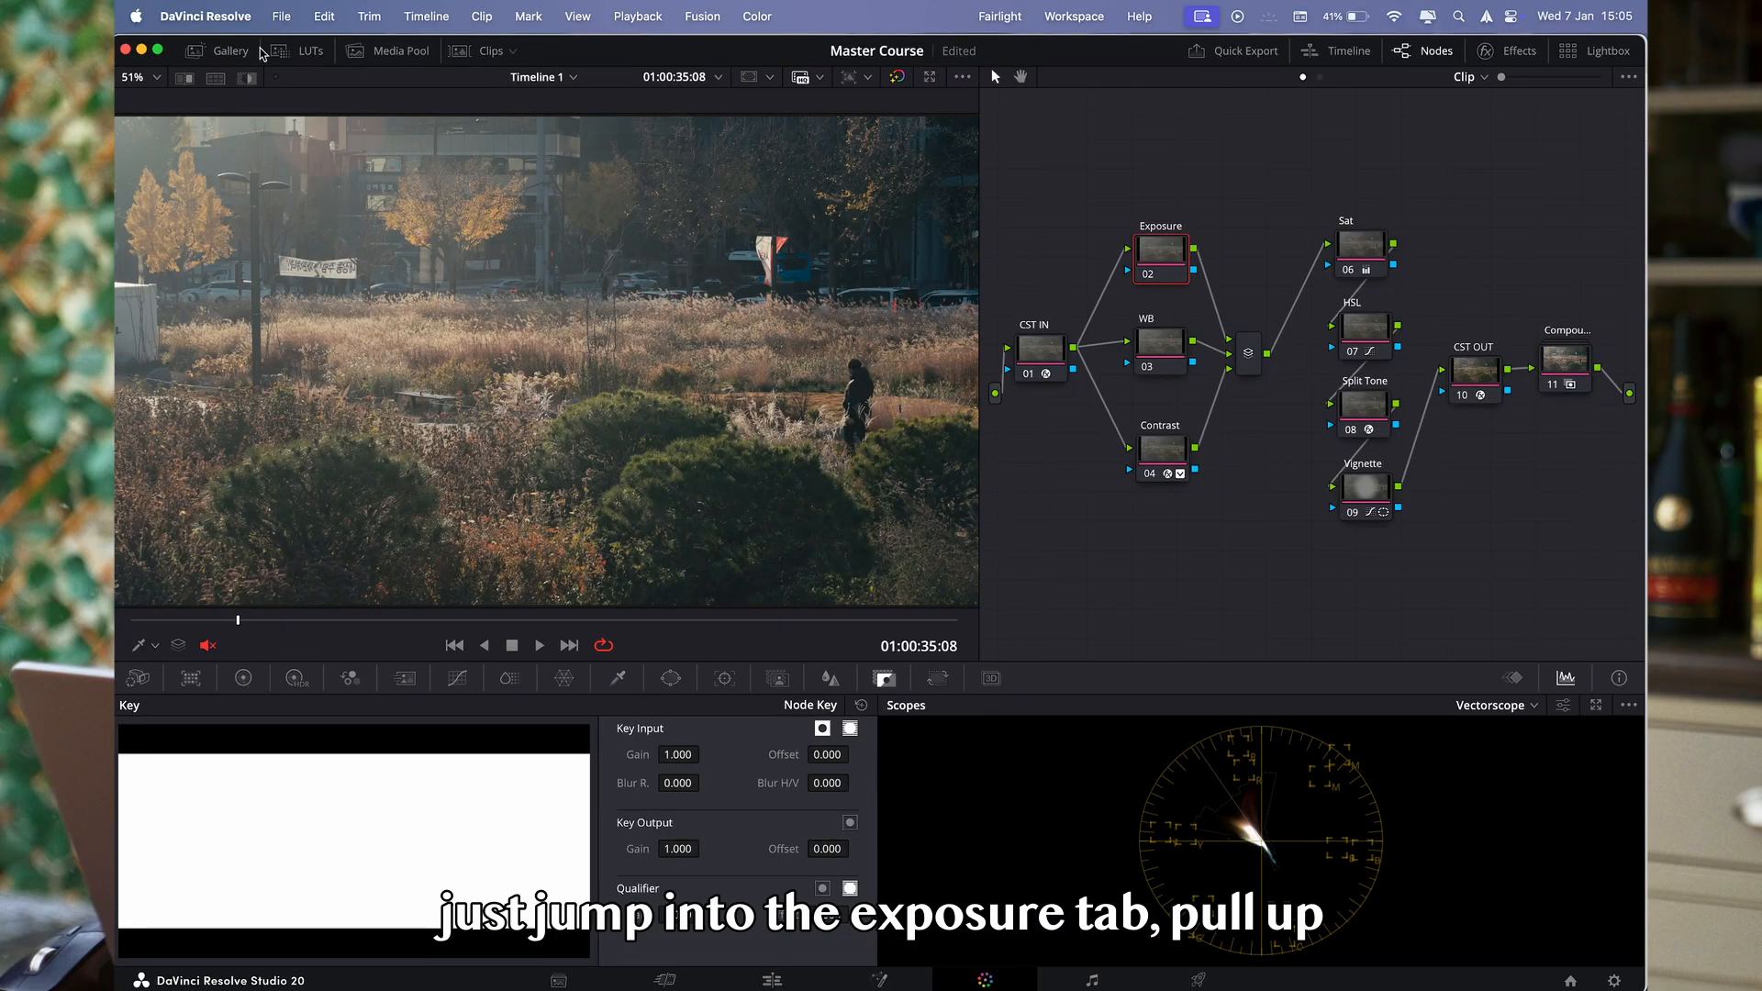
- Apply the Gain 1.20 power grade from the Node Trees gallery album to the Exposure node
click(217, 54)
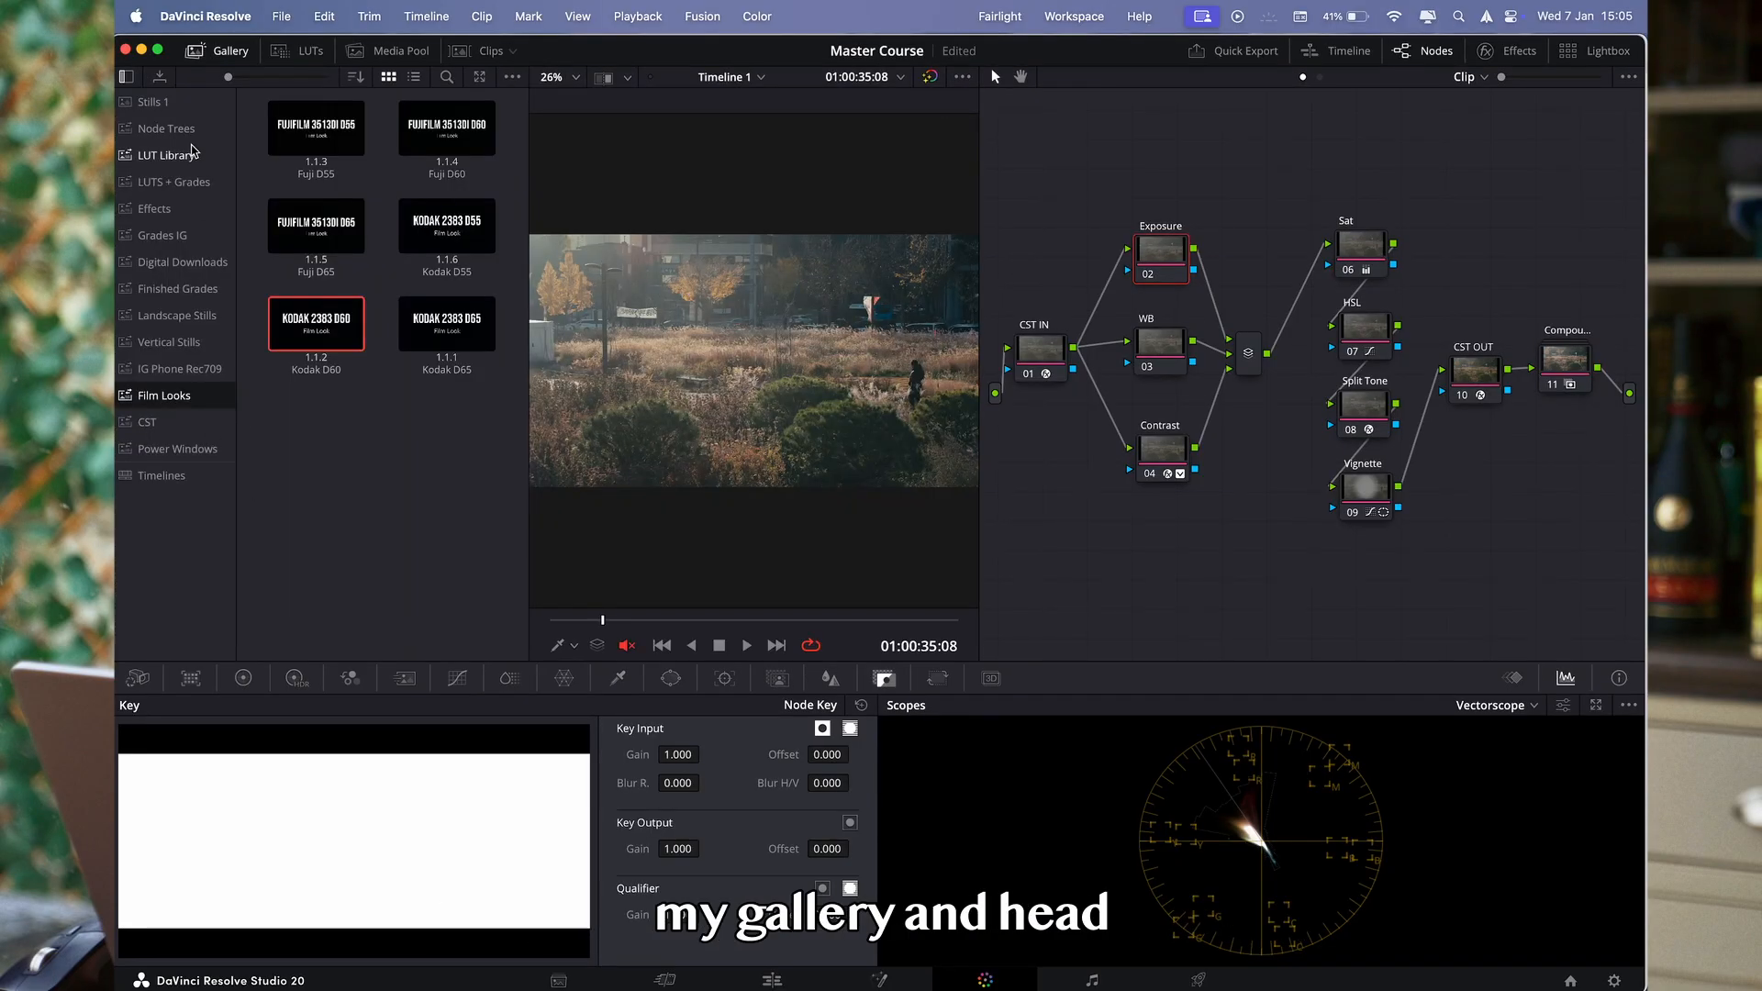
click(170, 133)
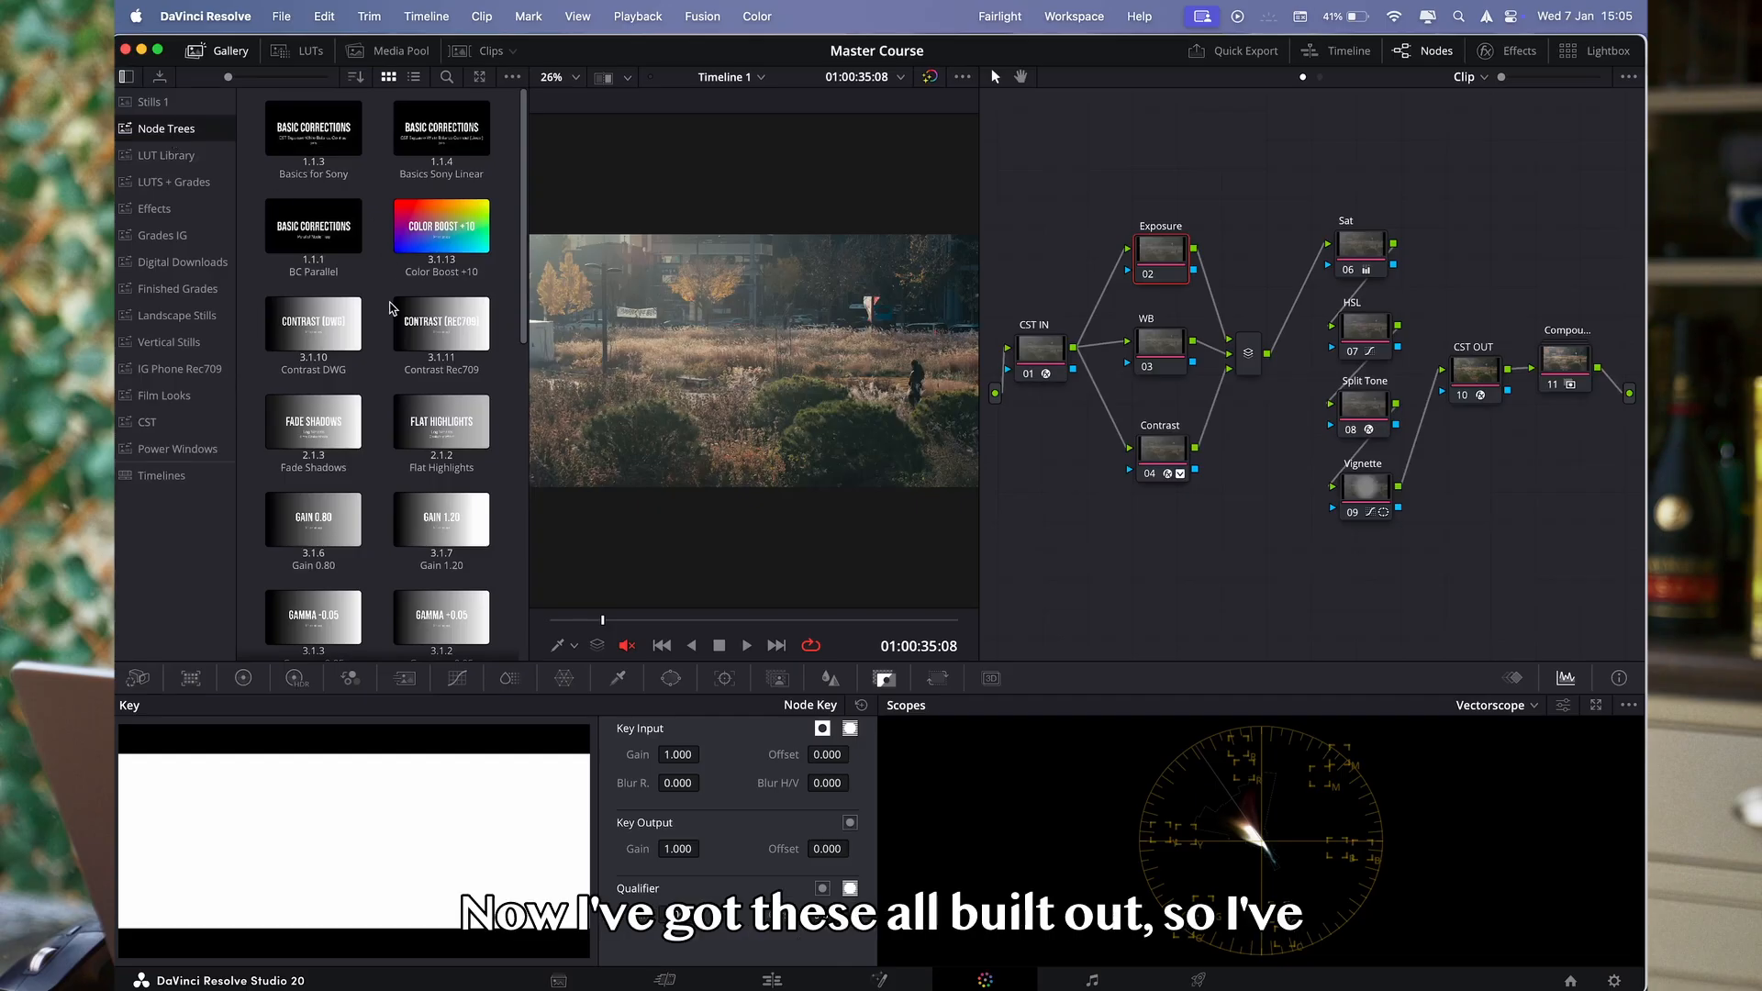
scroll(390, 308, down, 1)
scroll(315, 462, down, 3)
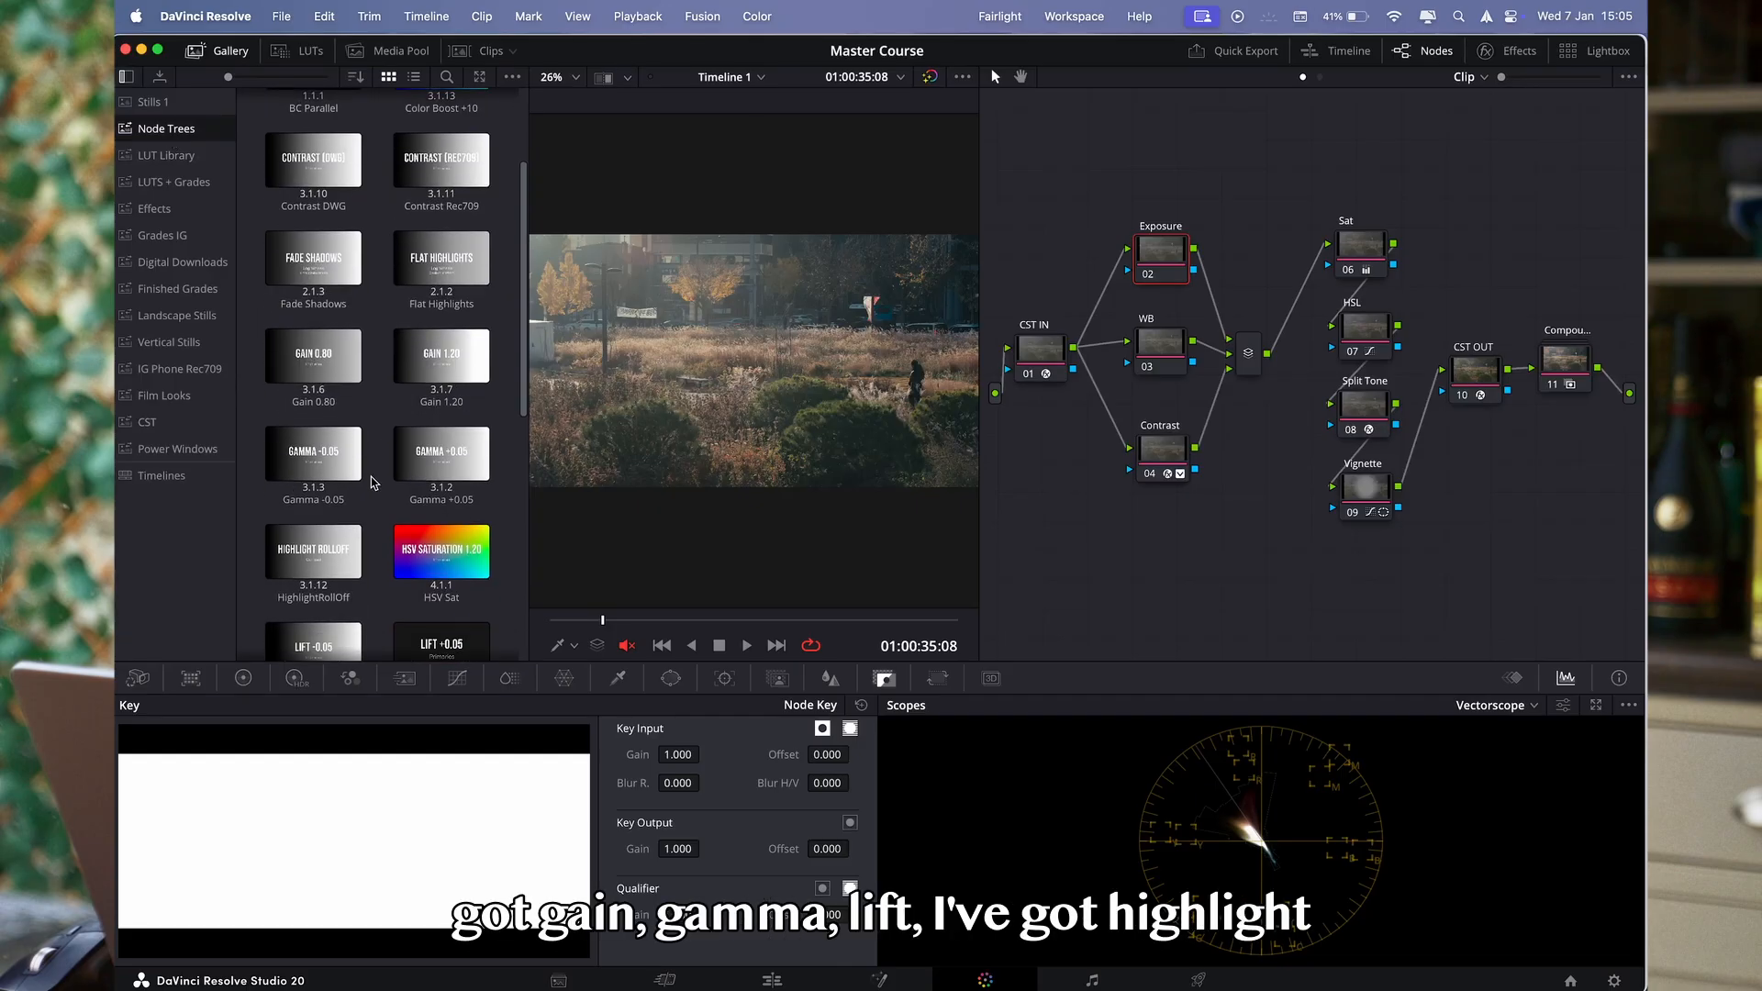
scroll(339, 466, down, 3)
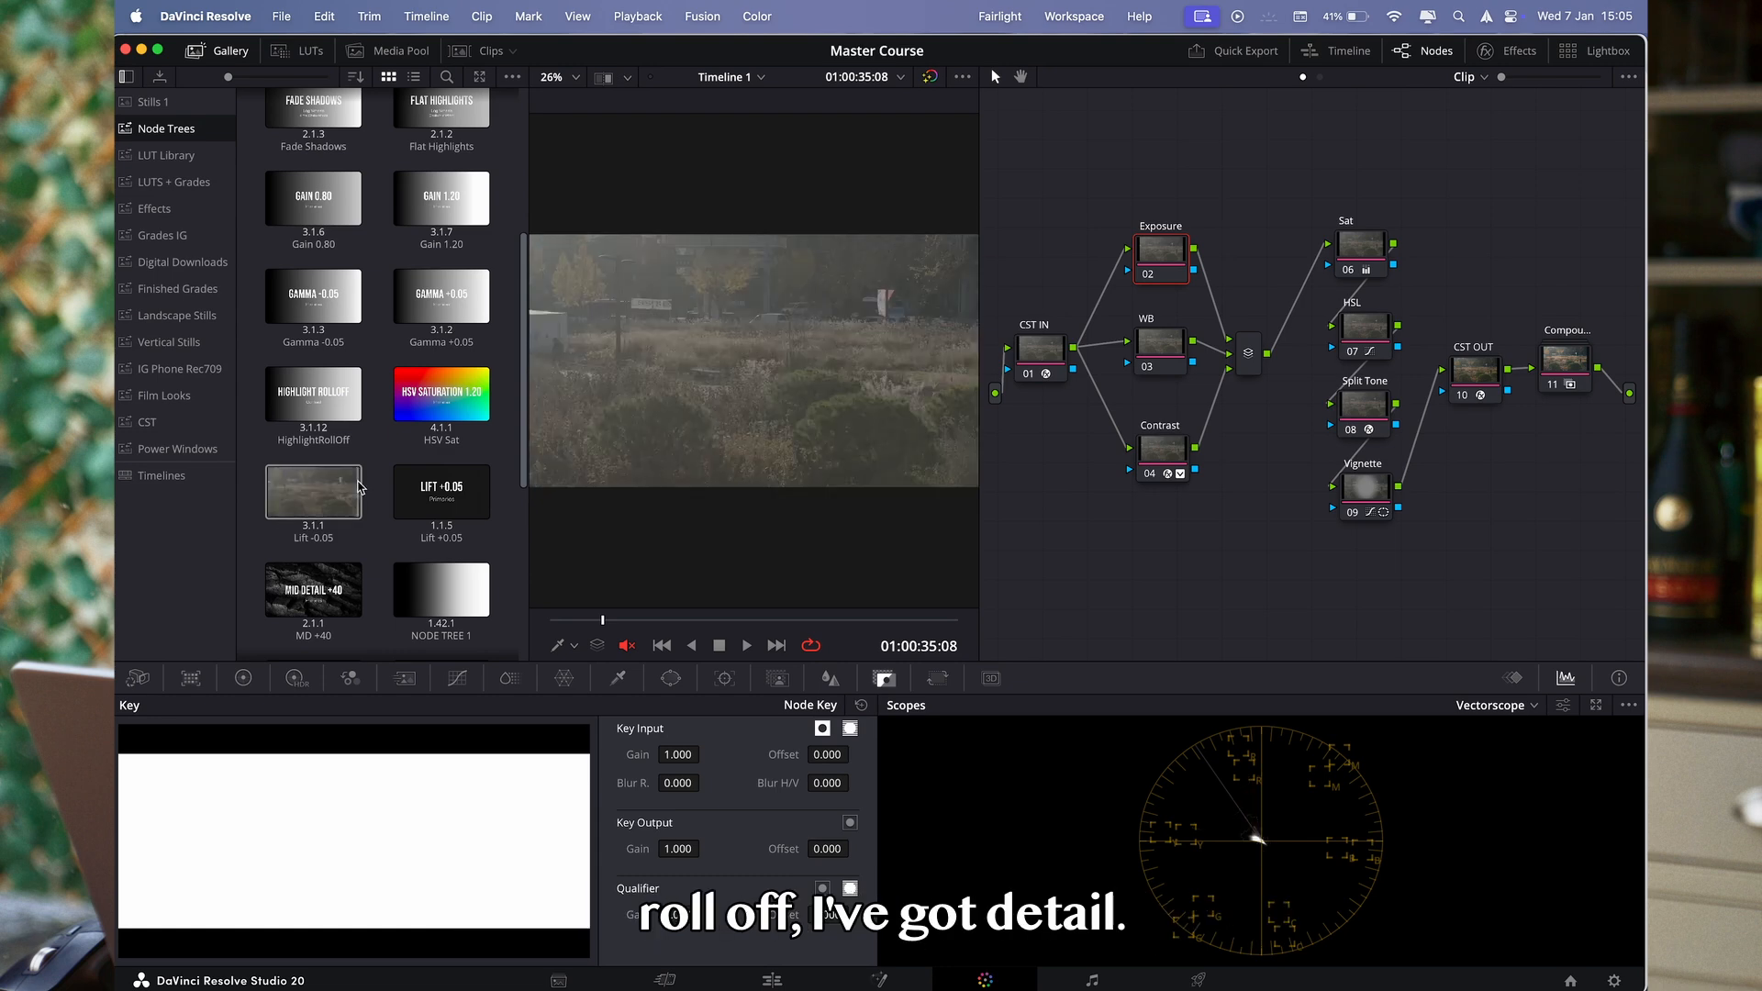
scroll(358, 482, down, 3)
scroll(358, 496, down, 2)
scroll(384, 578, up, 8)
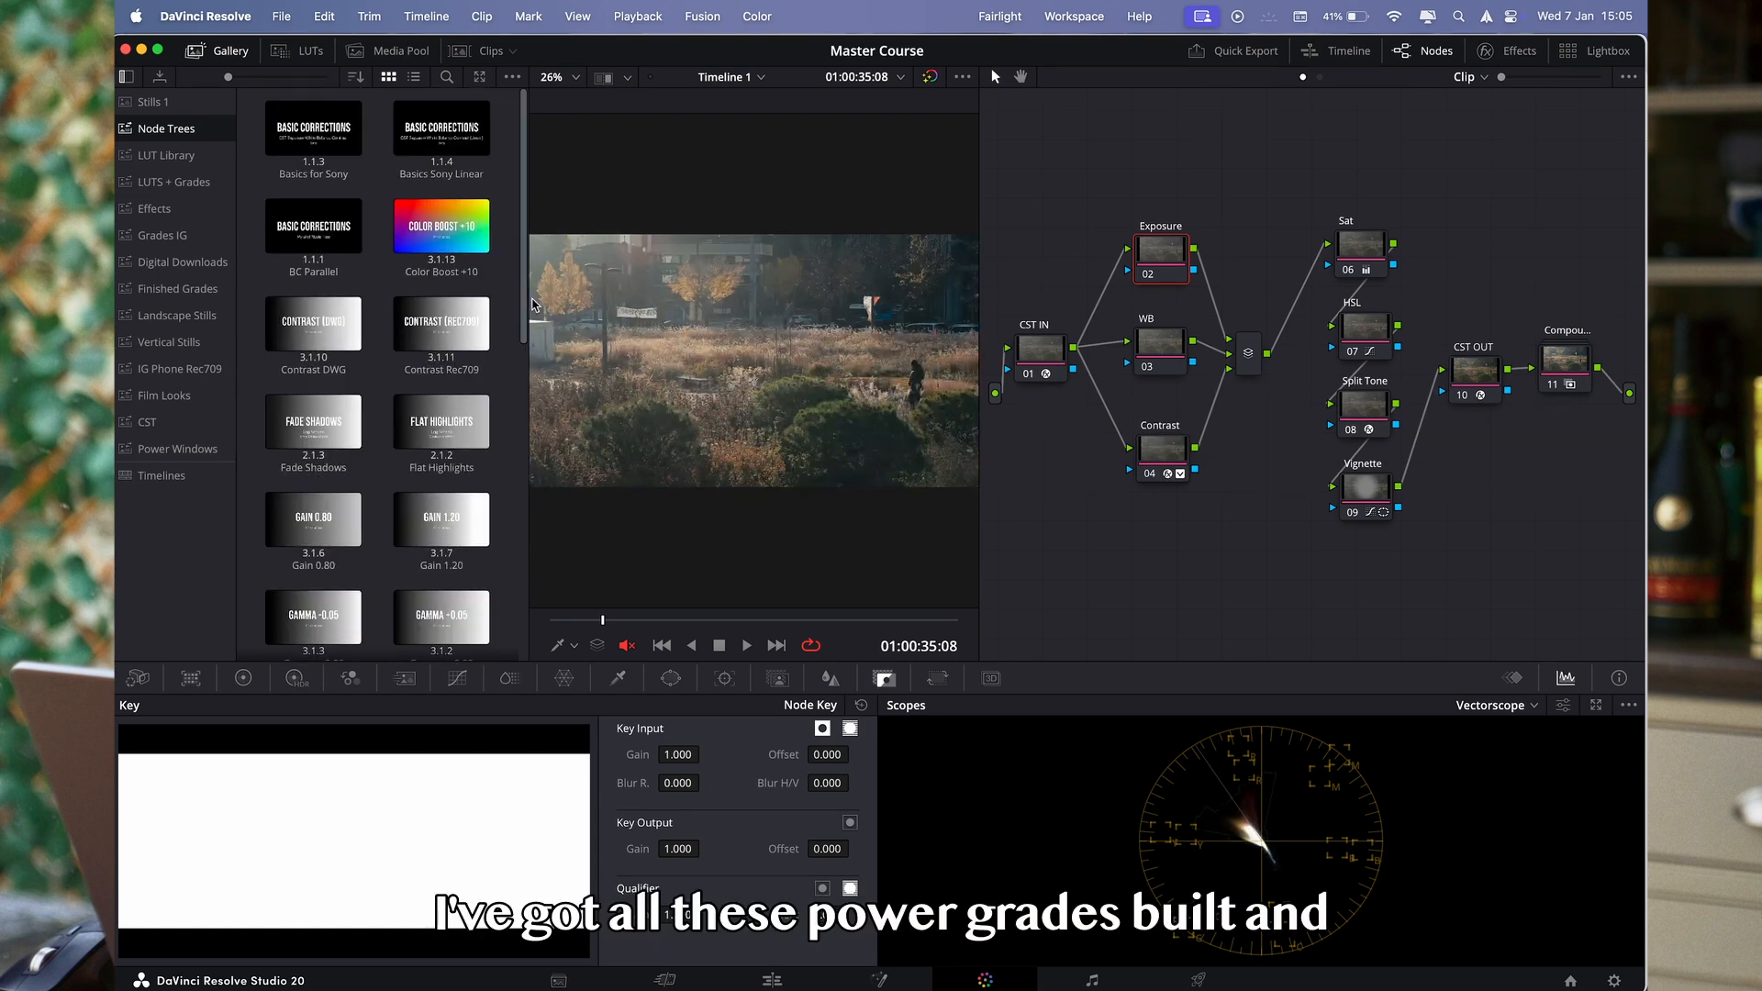
drag(530, 175, 576, 180)
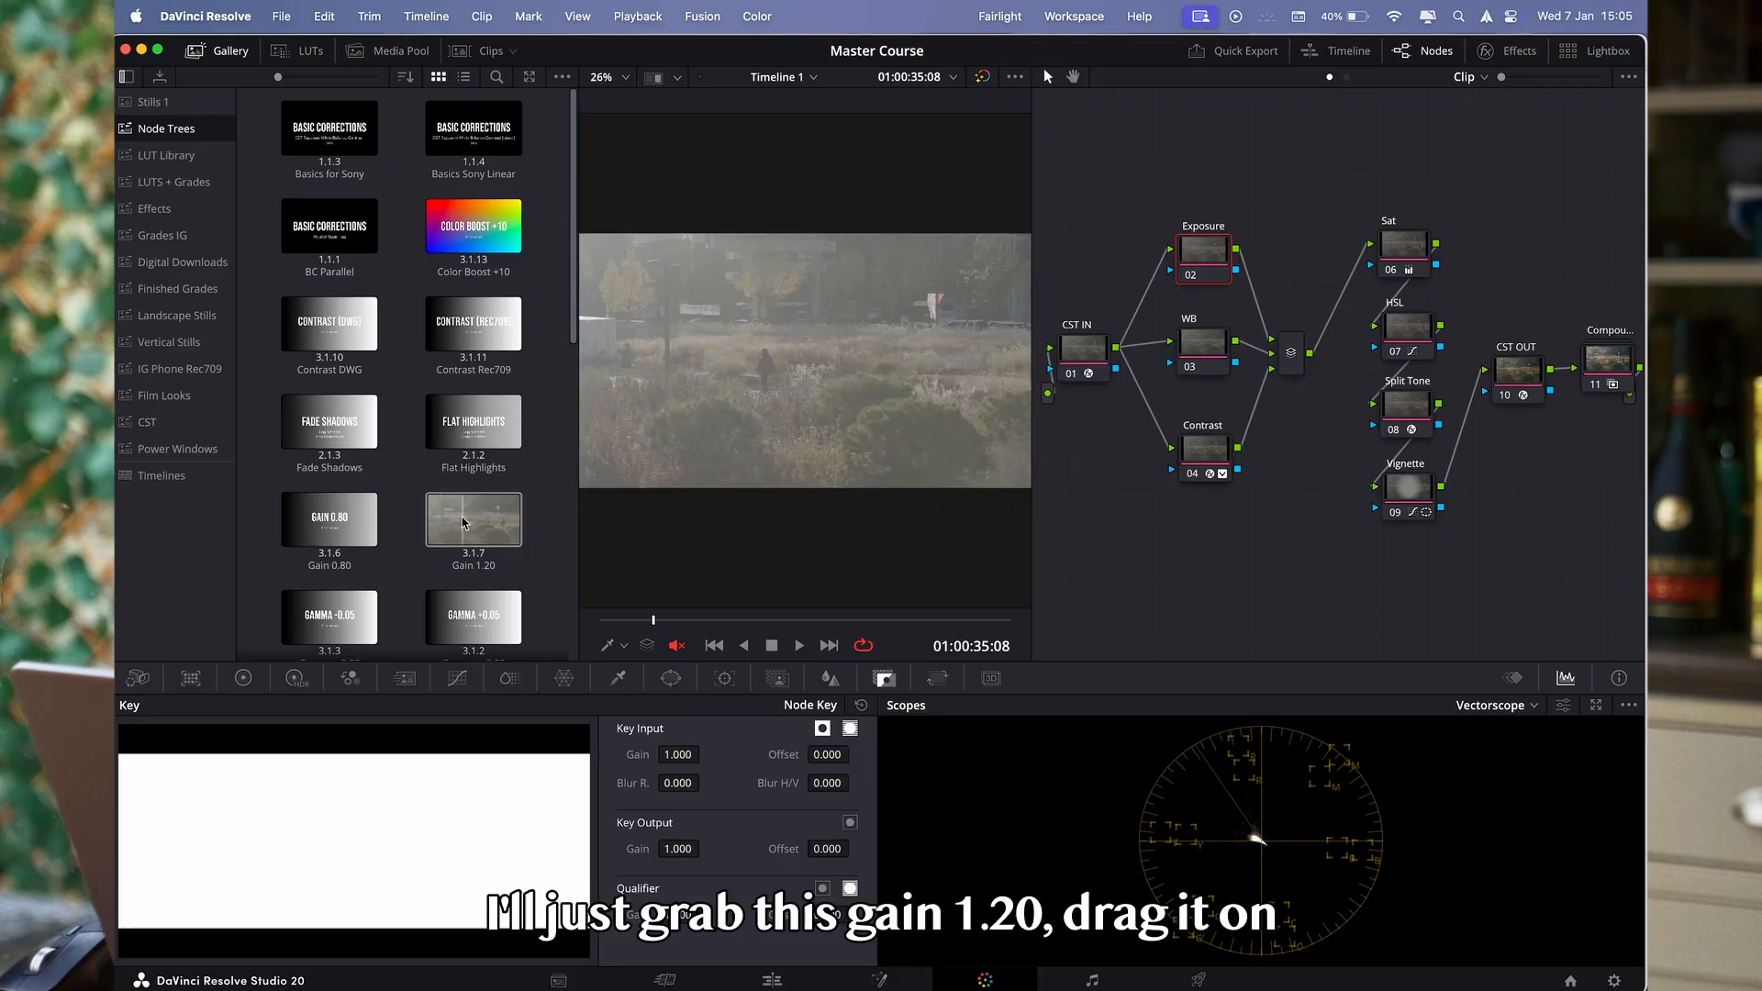
drag(462, 523, 1214, 266)
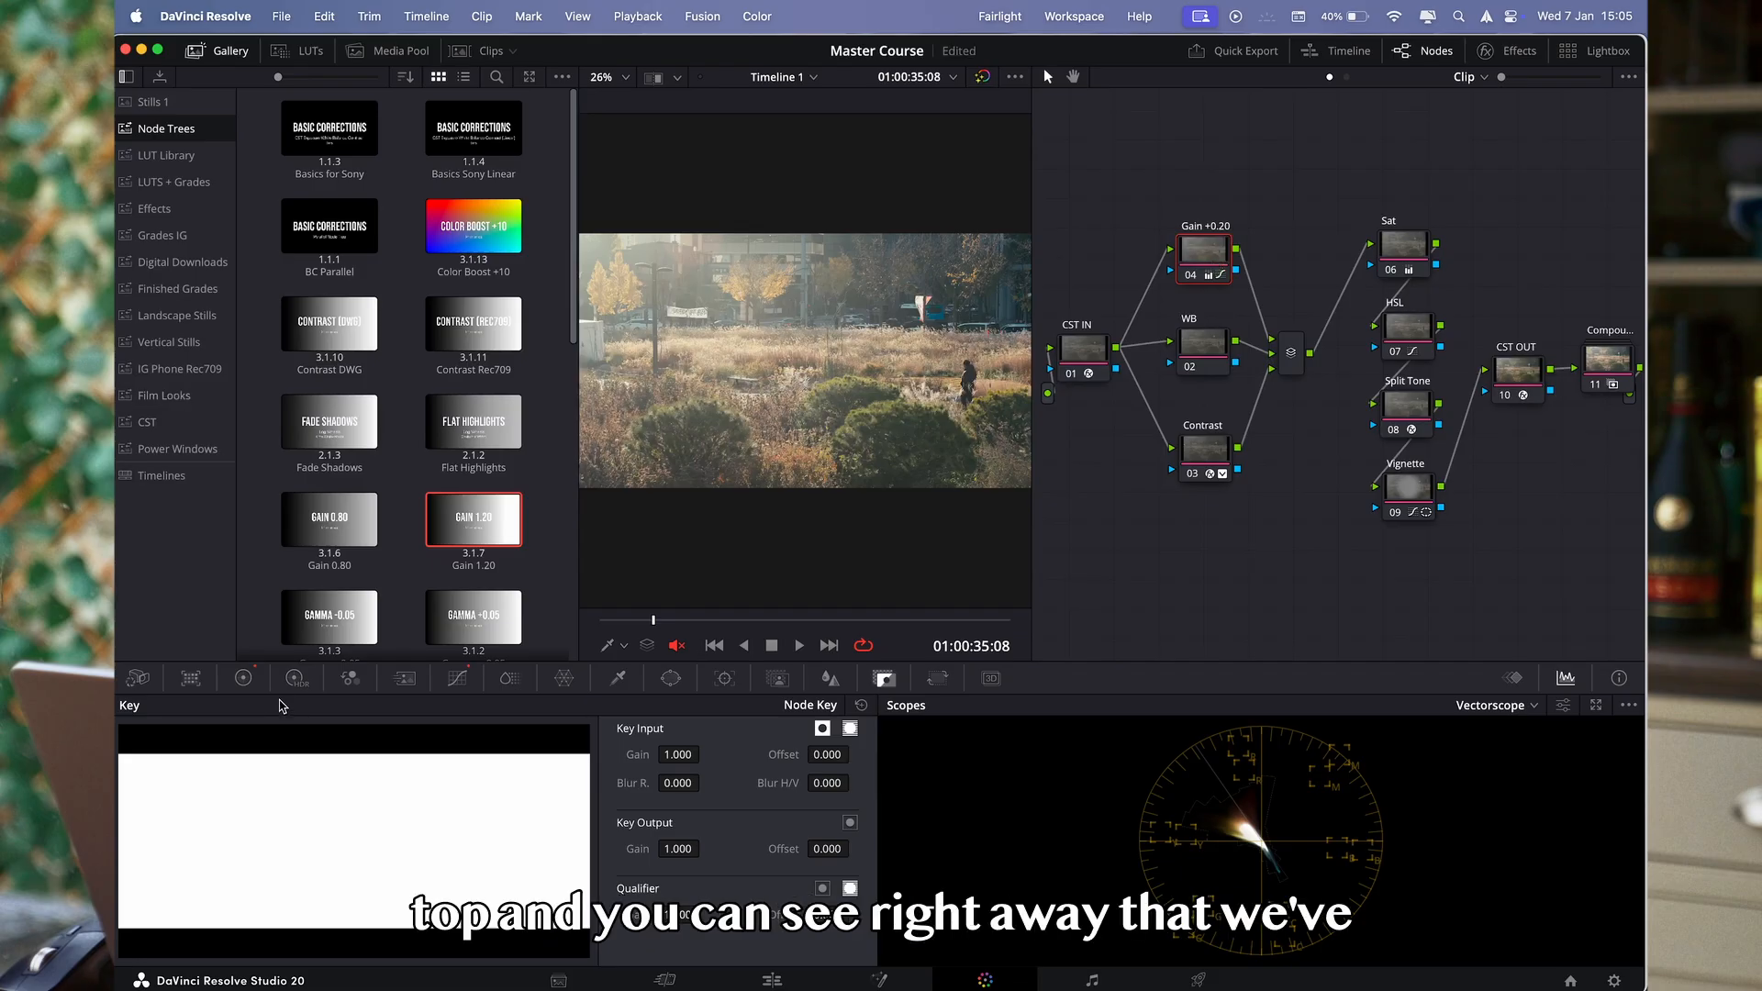
- Review the gain node's color wheel values and compare the image with that node disabled and enabled
click(245, 679)
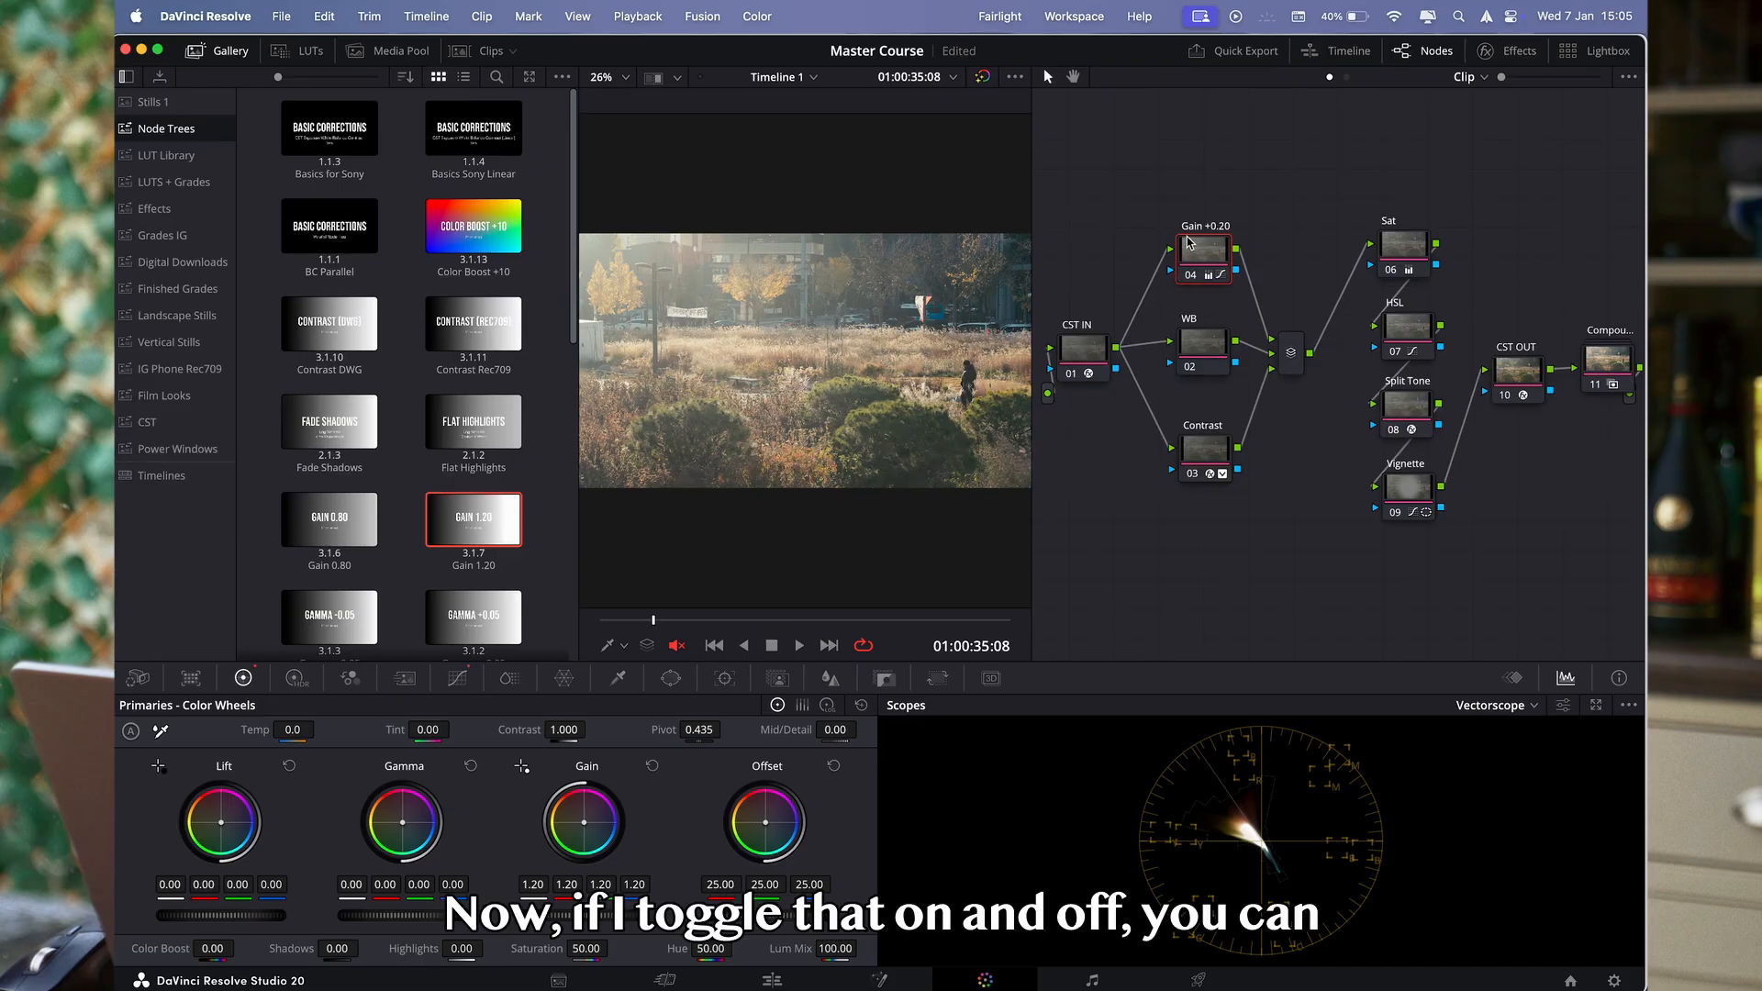
key(super+d)
key(super+d)
key(super+d)
key(super+d)
click(223, 50)
key(super+d)
key(super+d)
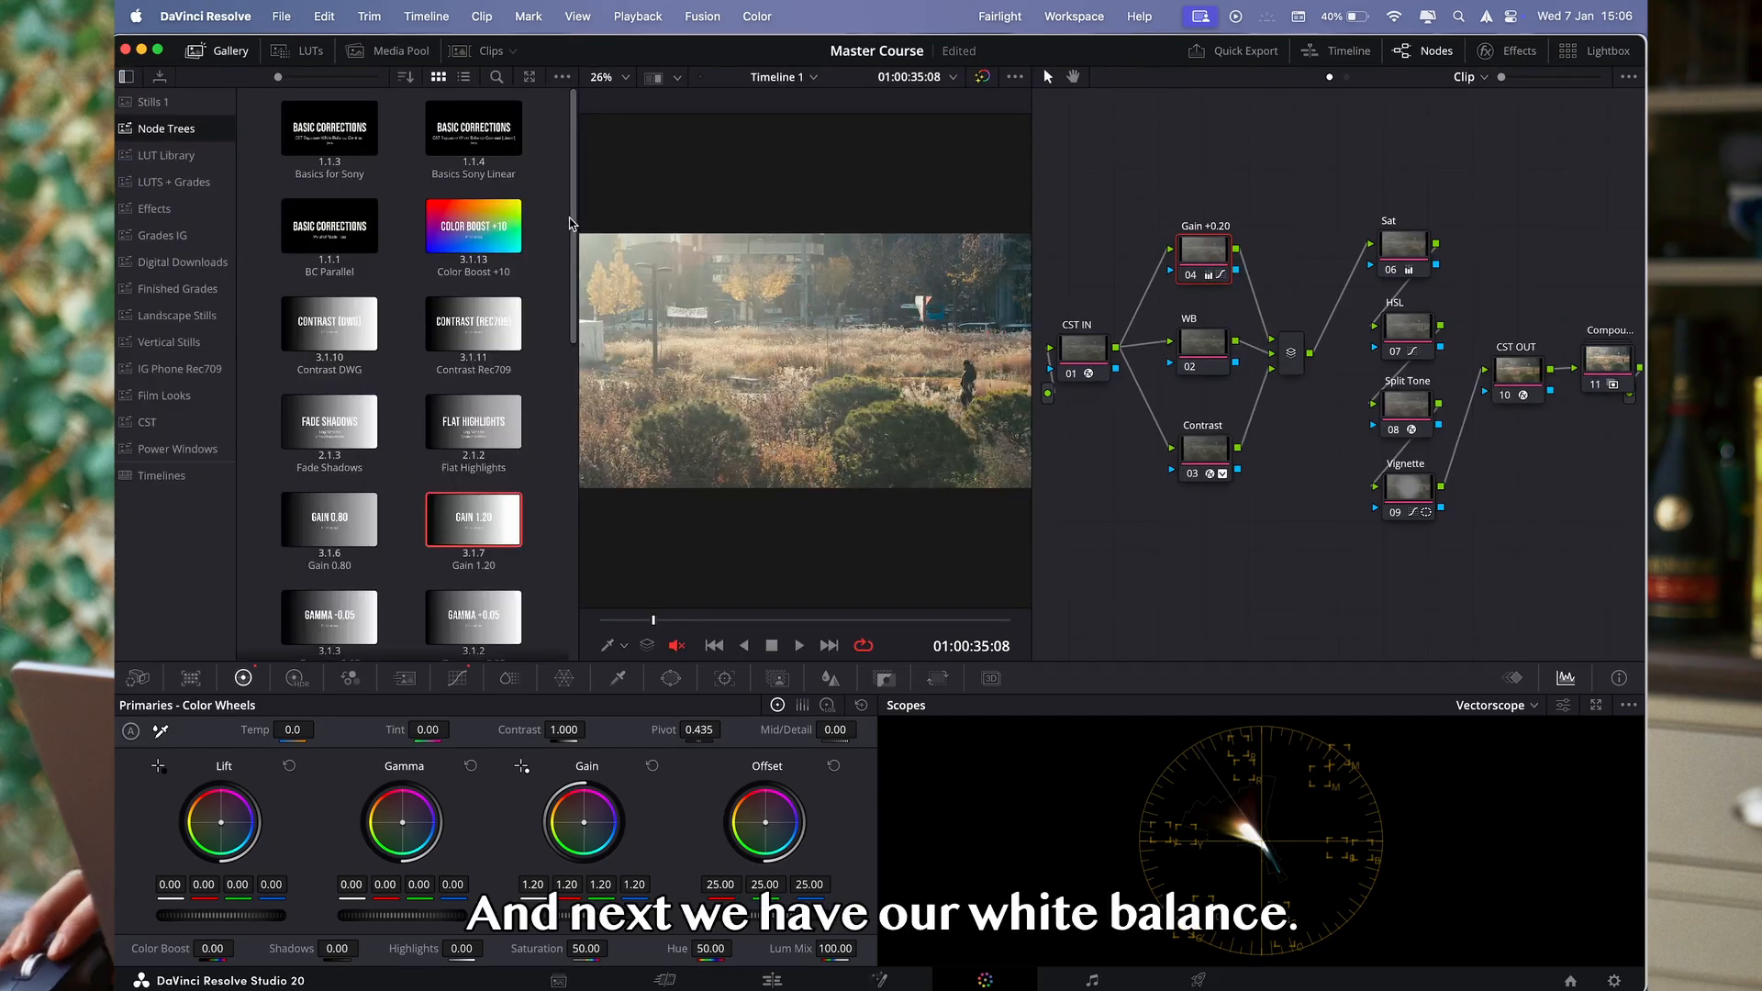
- Select the WB node and check its gamma setting with the gallery hidden
click(1206, 354)
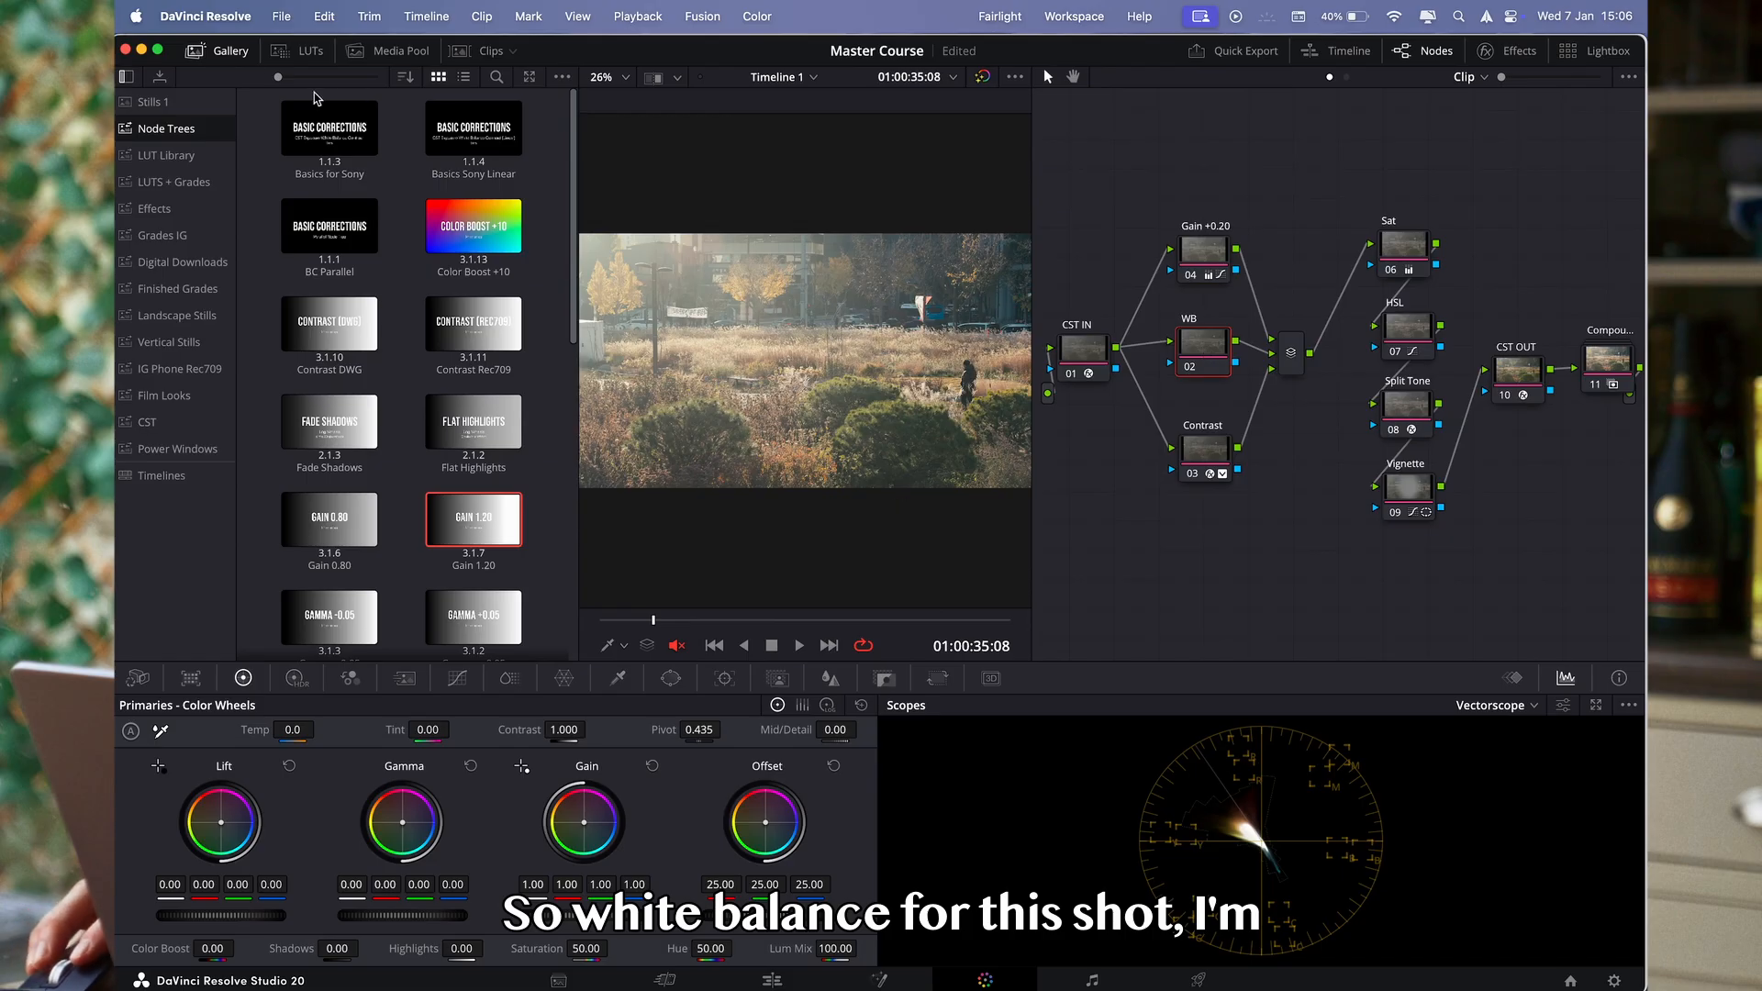
click(229, 51)
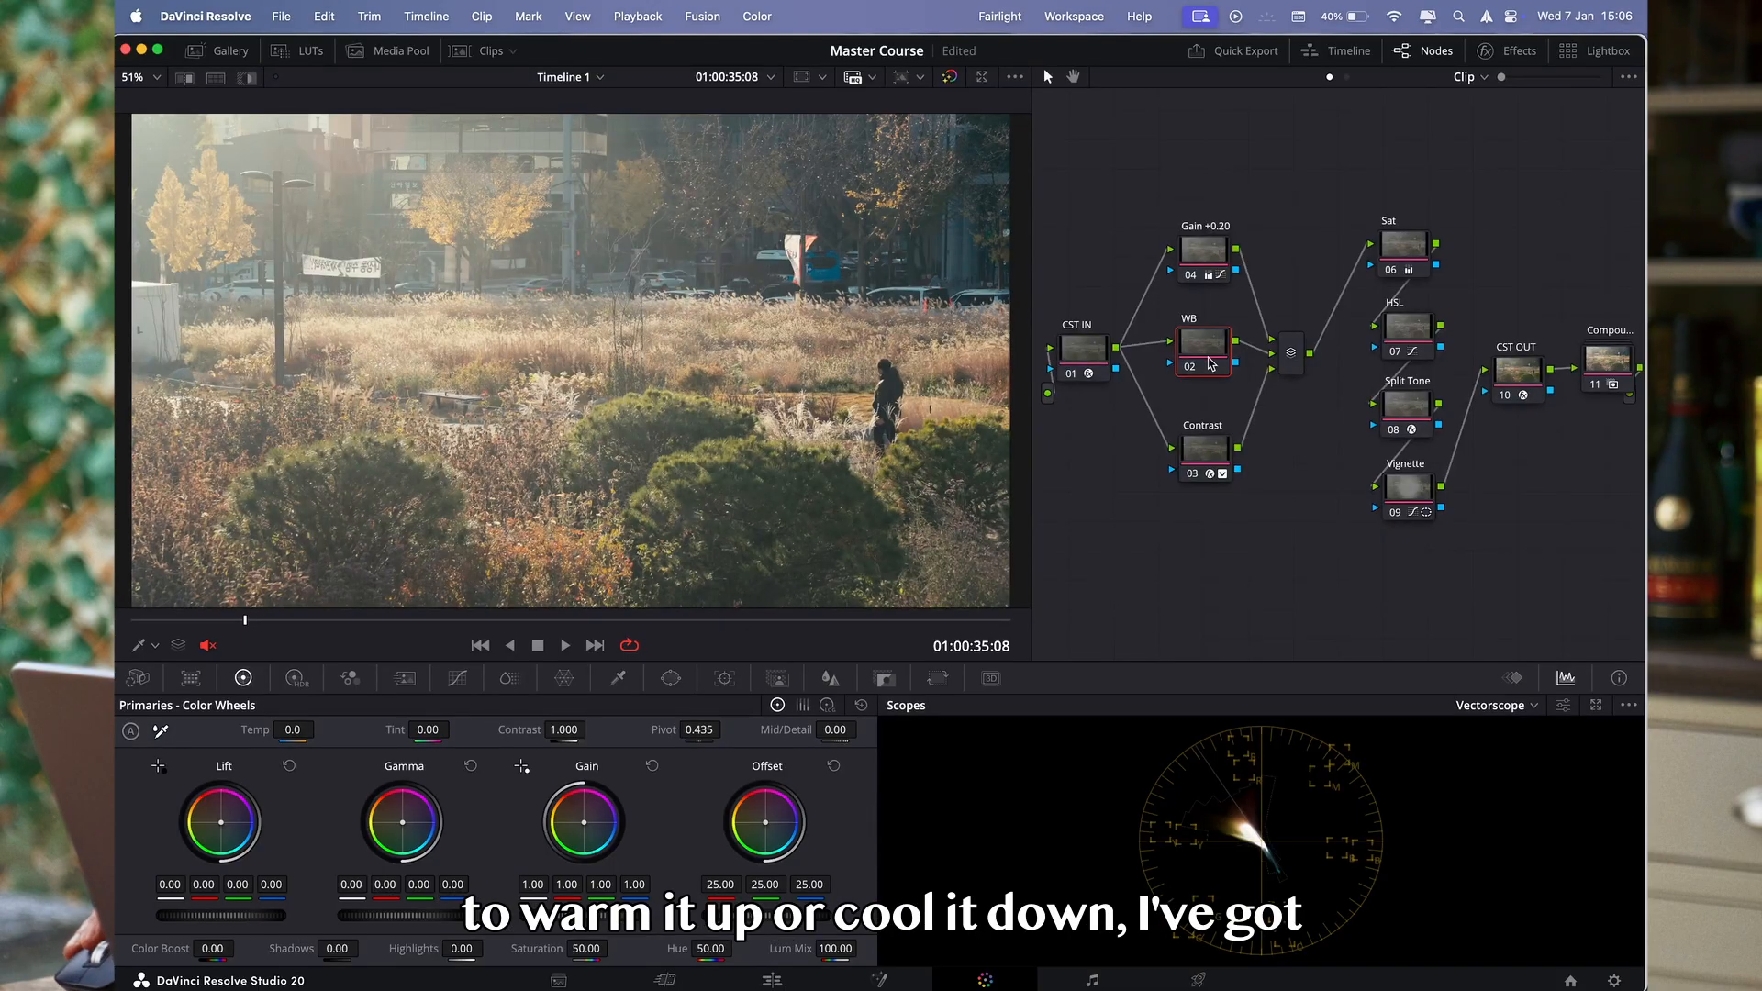
right_click(1210, 364)
mouse_move(1262, 589)
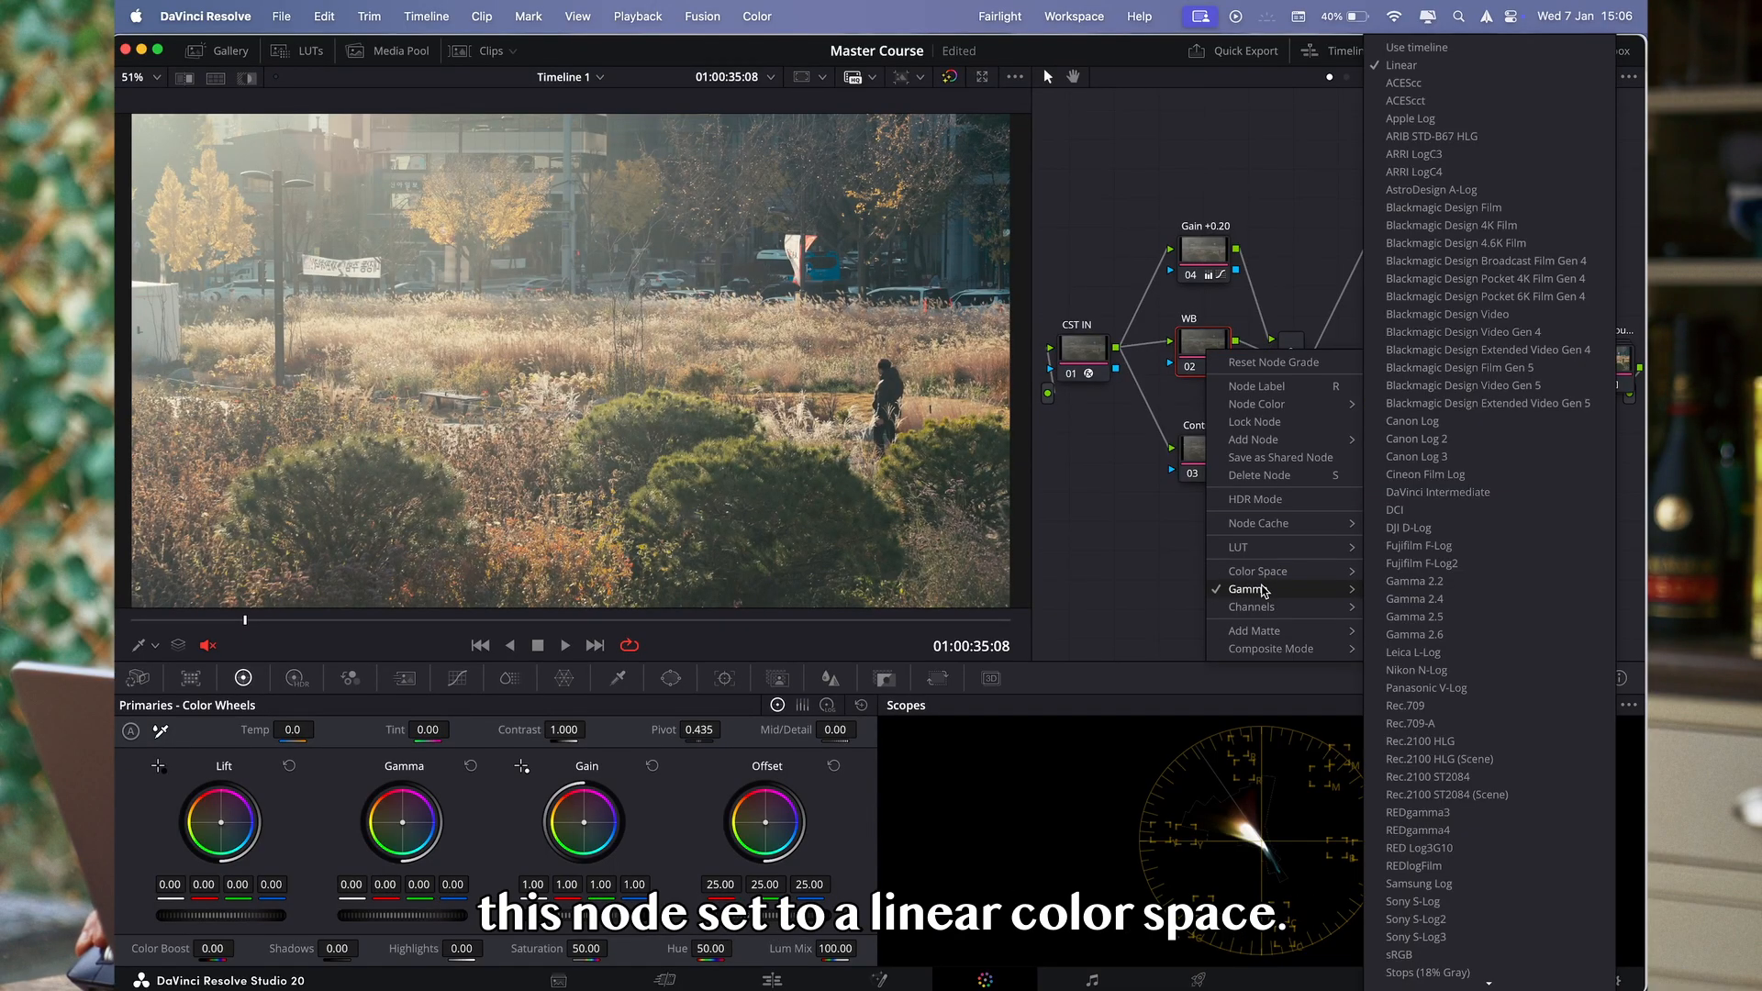
click(1172, 580)
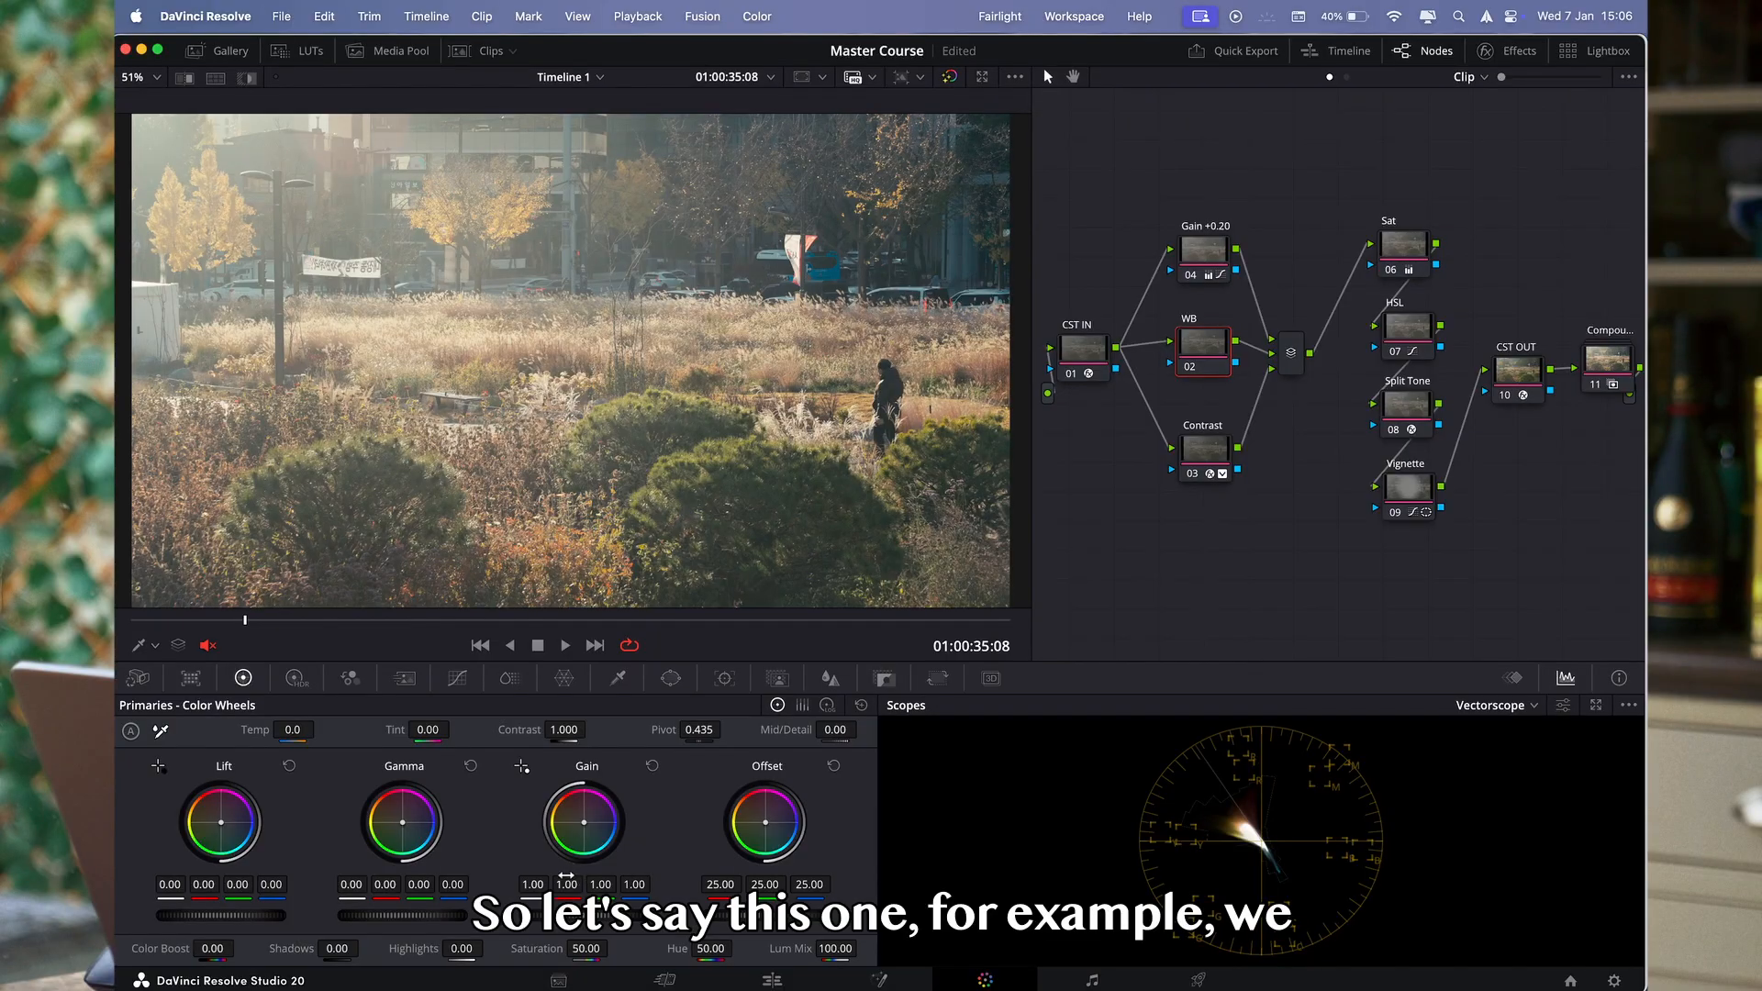
- Warm the WB node by setting its Gain to 1.03 red, 0.98 green and 0.98 blue
drag(566, 885, 554, 885)
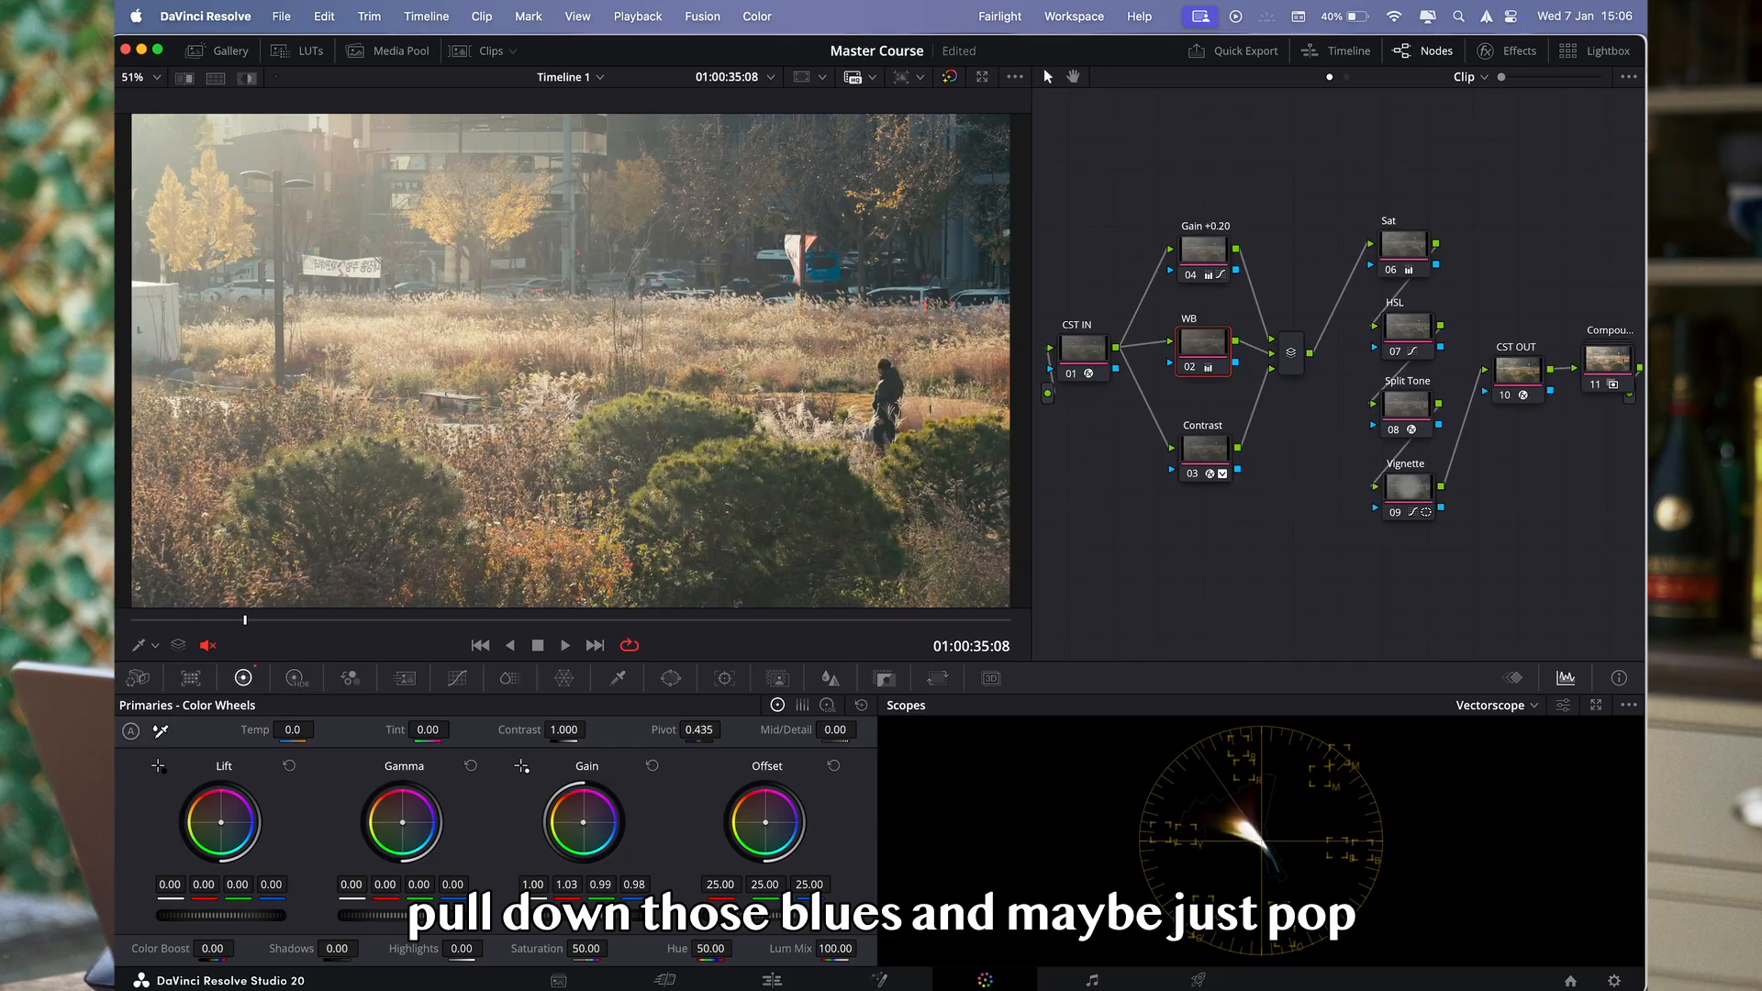
drag(598, 885, 600, 885)
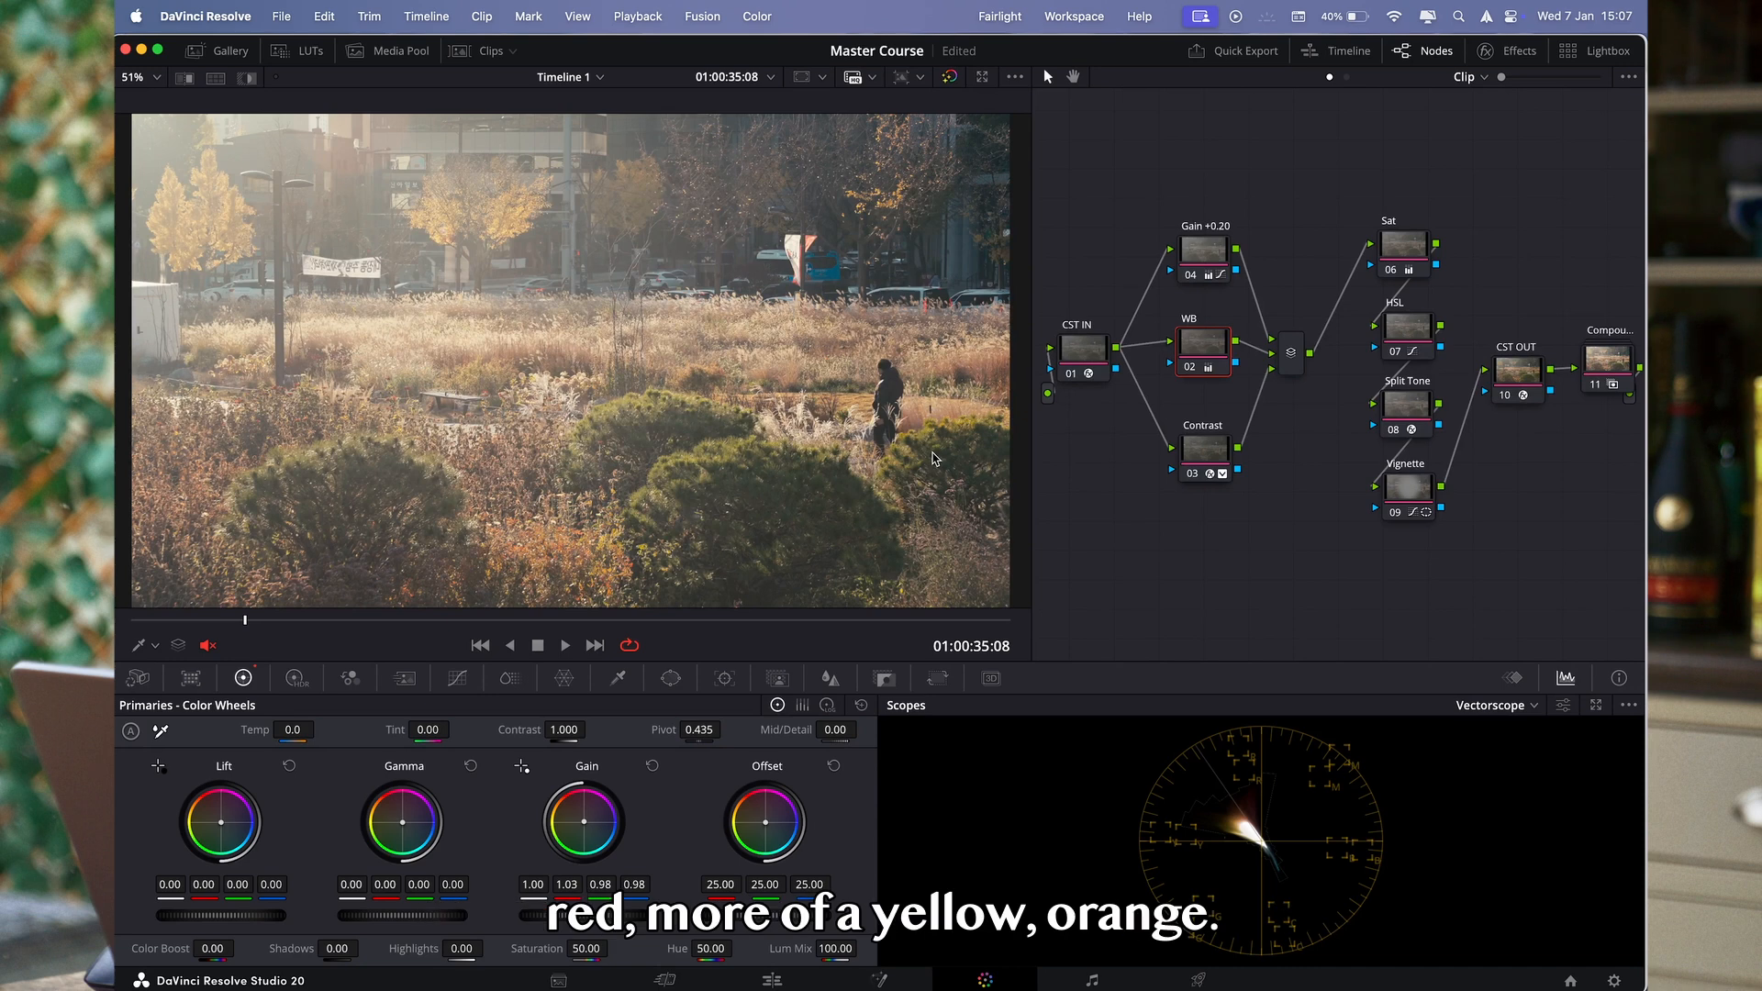
- Compare the image with the WB node disabled and enabled
key(super+d)
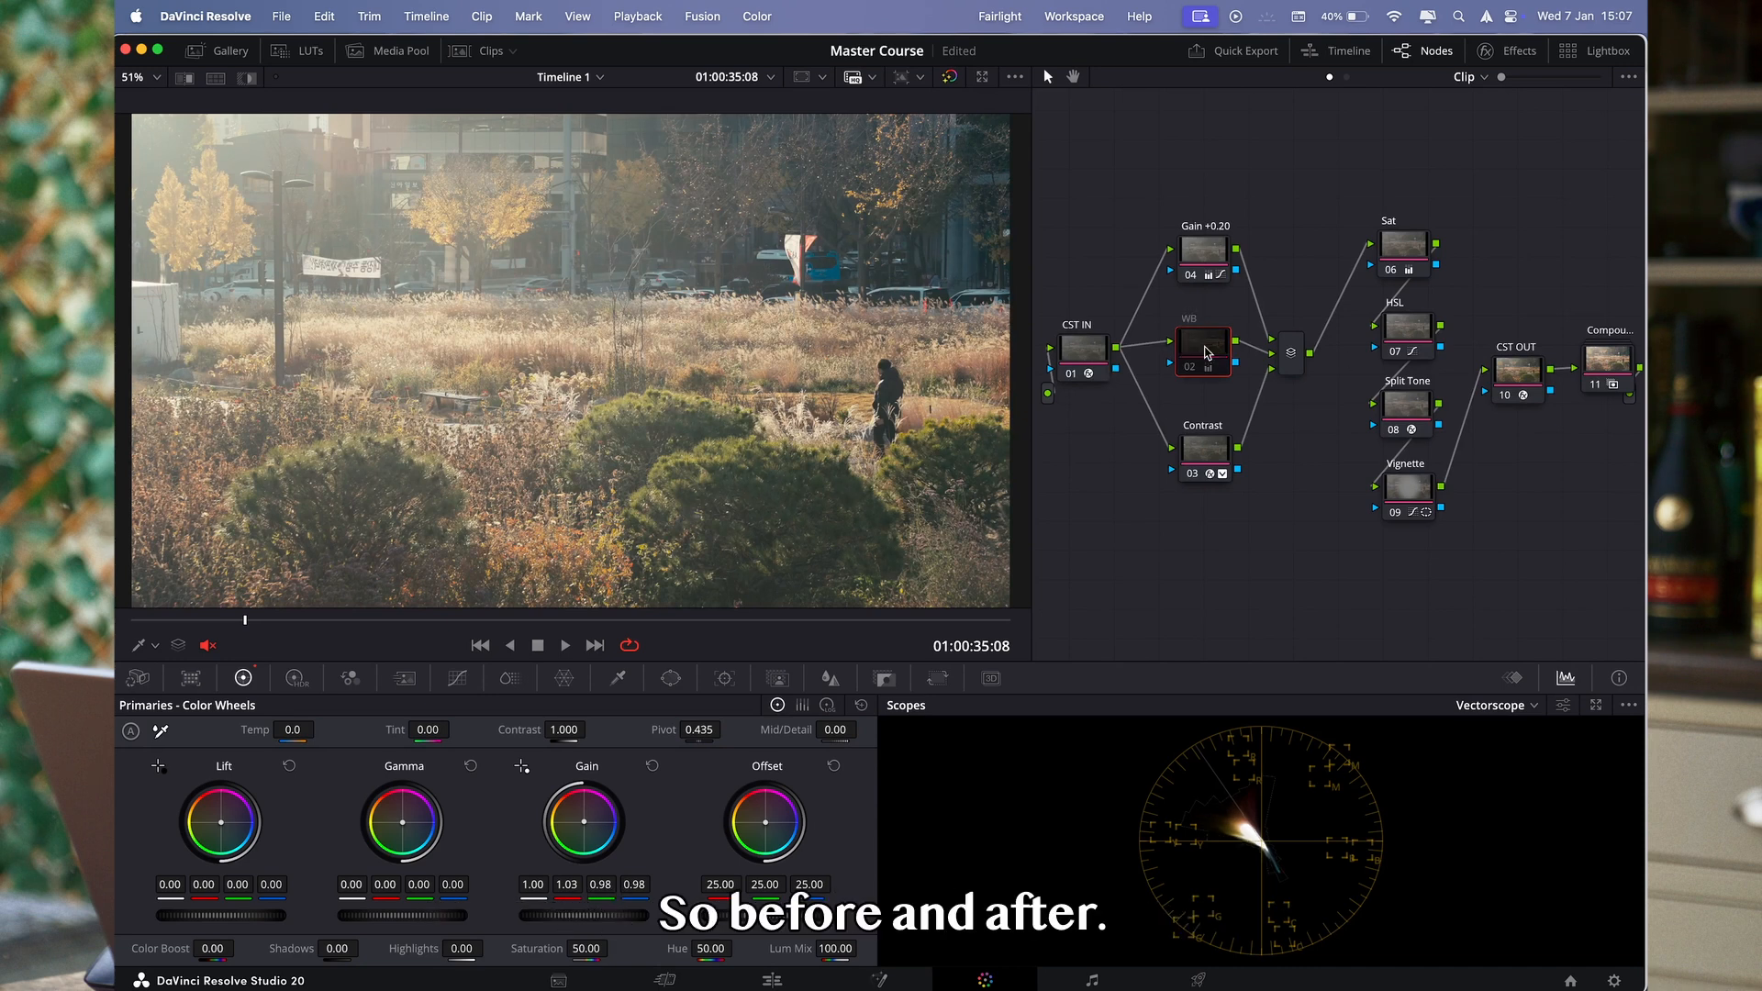
key(super+d)
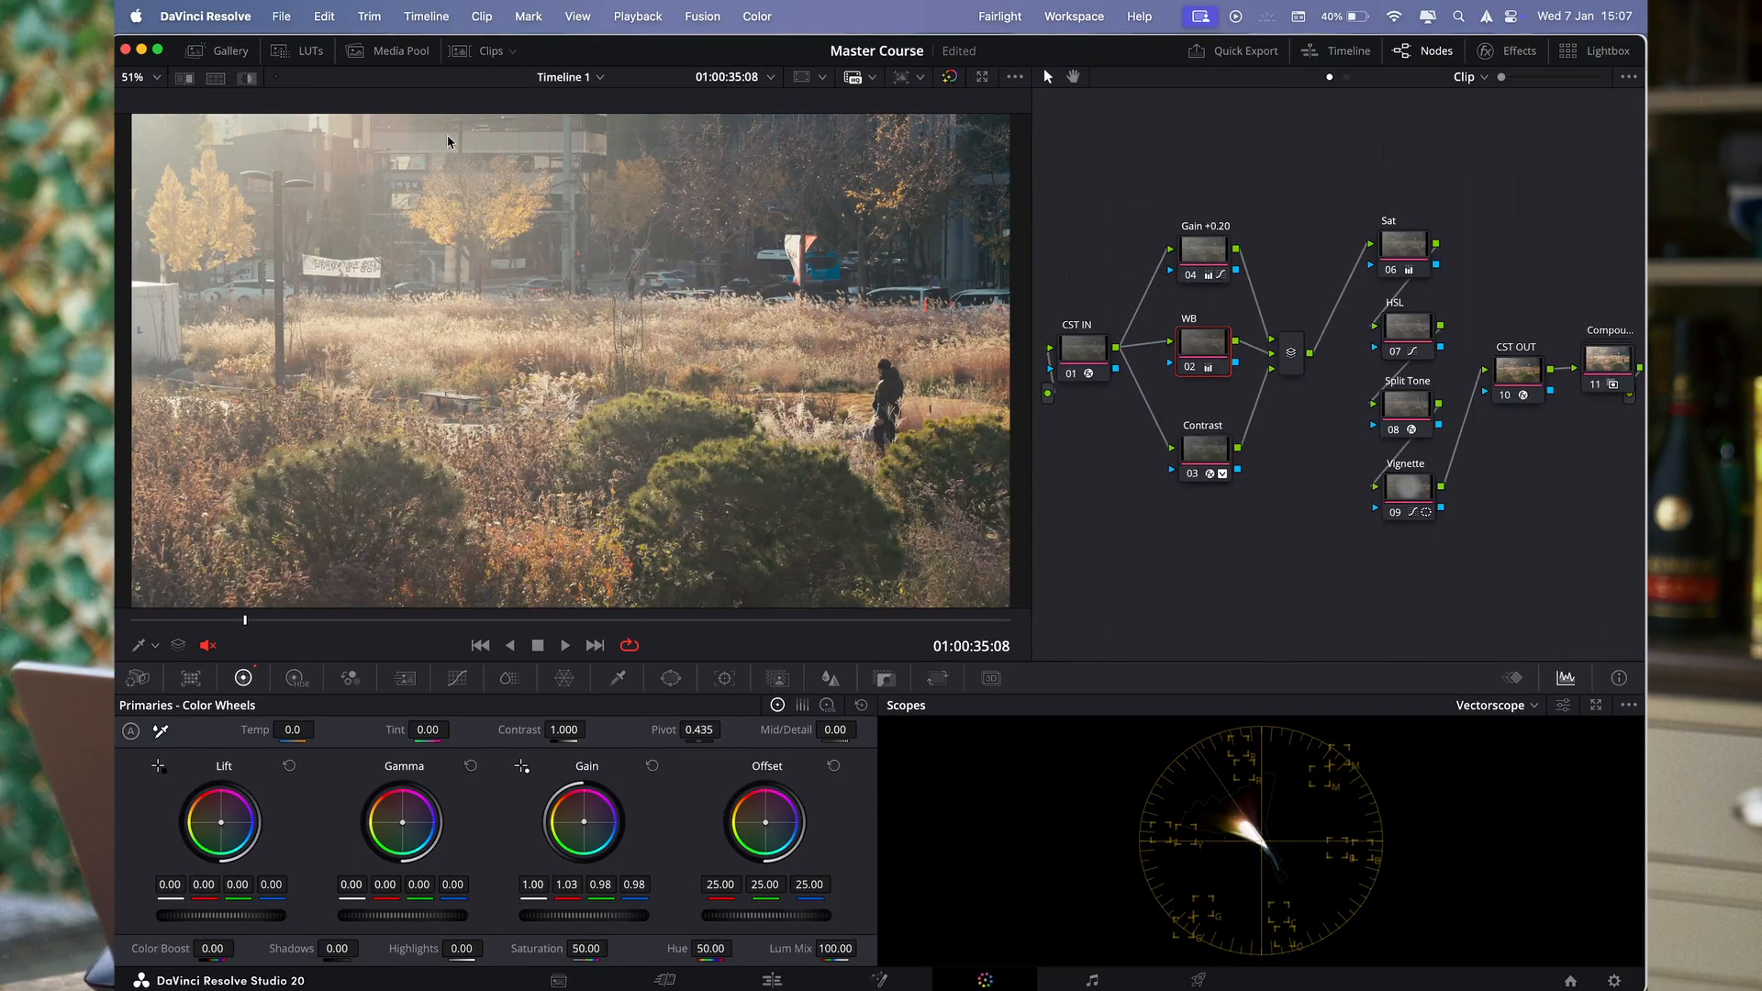
- Open the gallery and review which correction nodes sit between the CST IN and CST OUT nodes
click(225, 50)
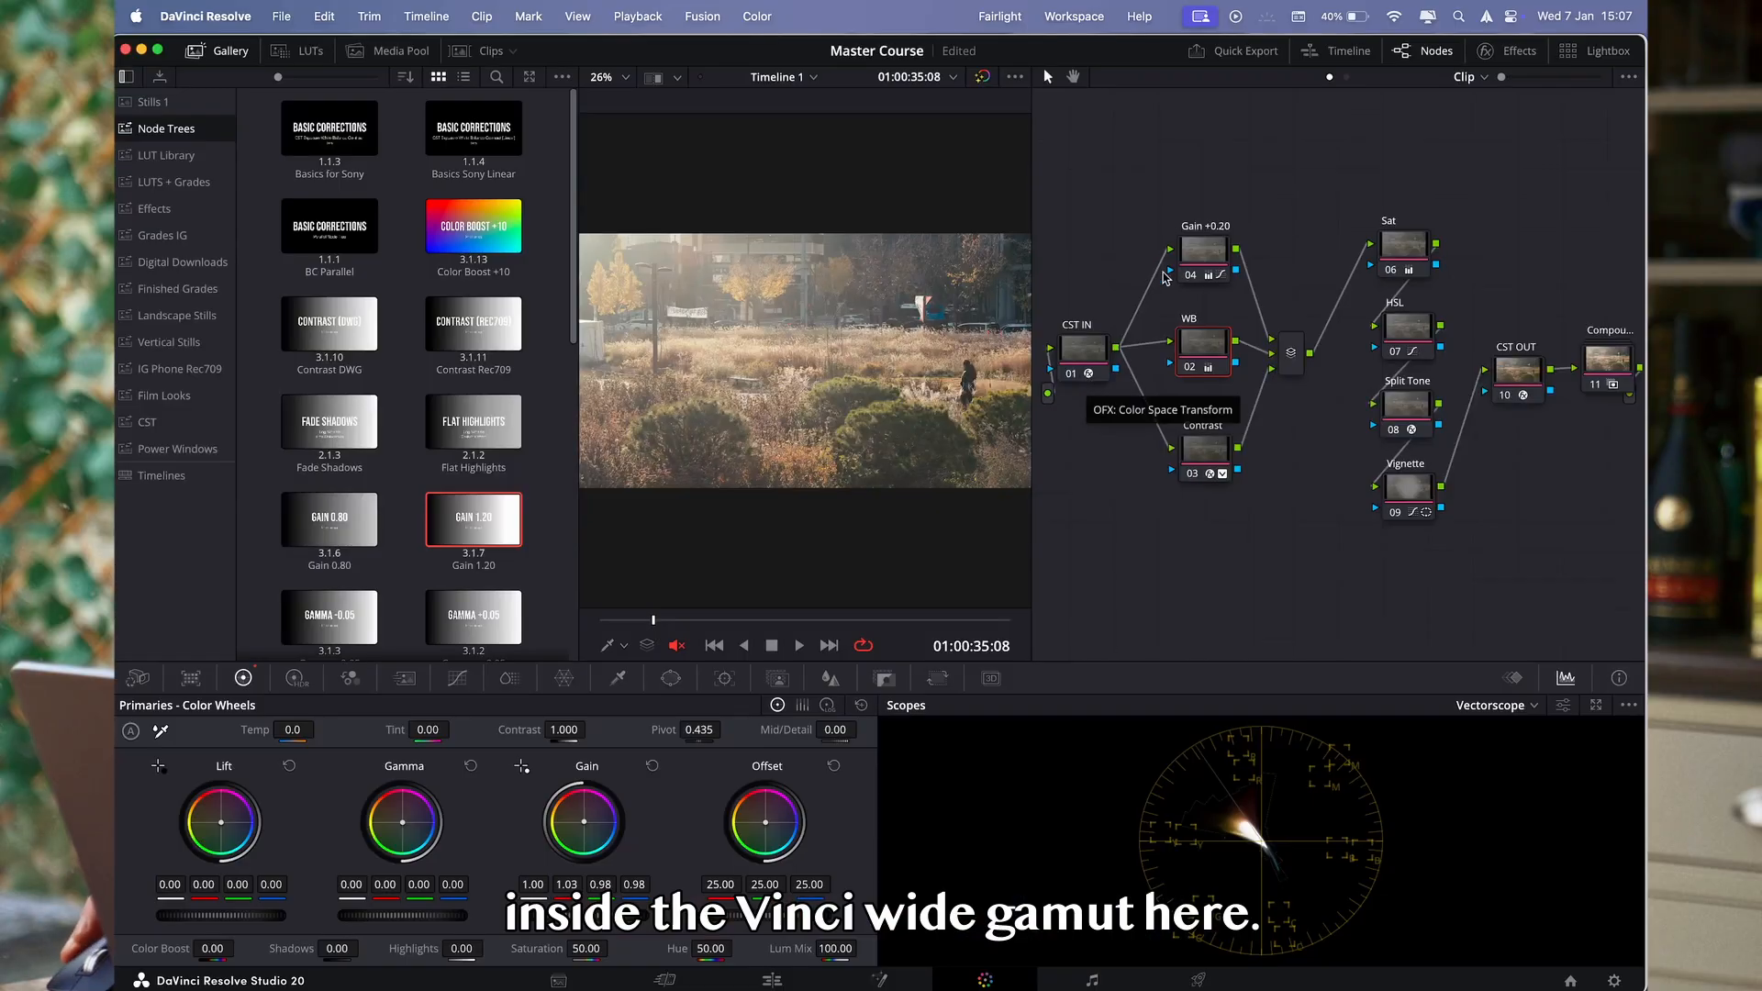
drag(1141, 180, 1464, 608)
click(1088, 358)
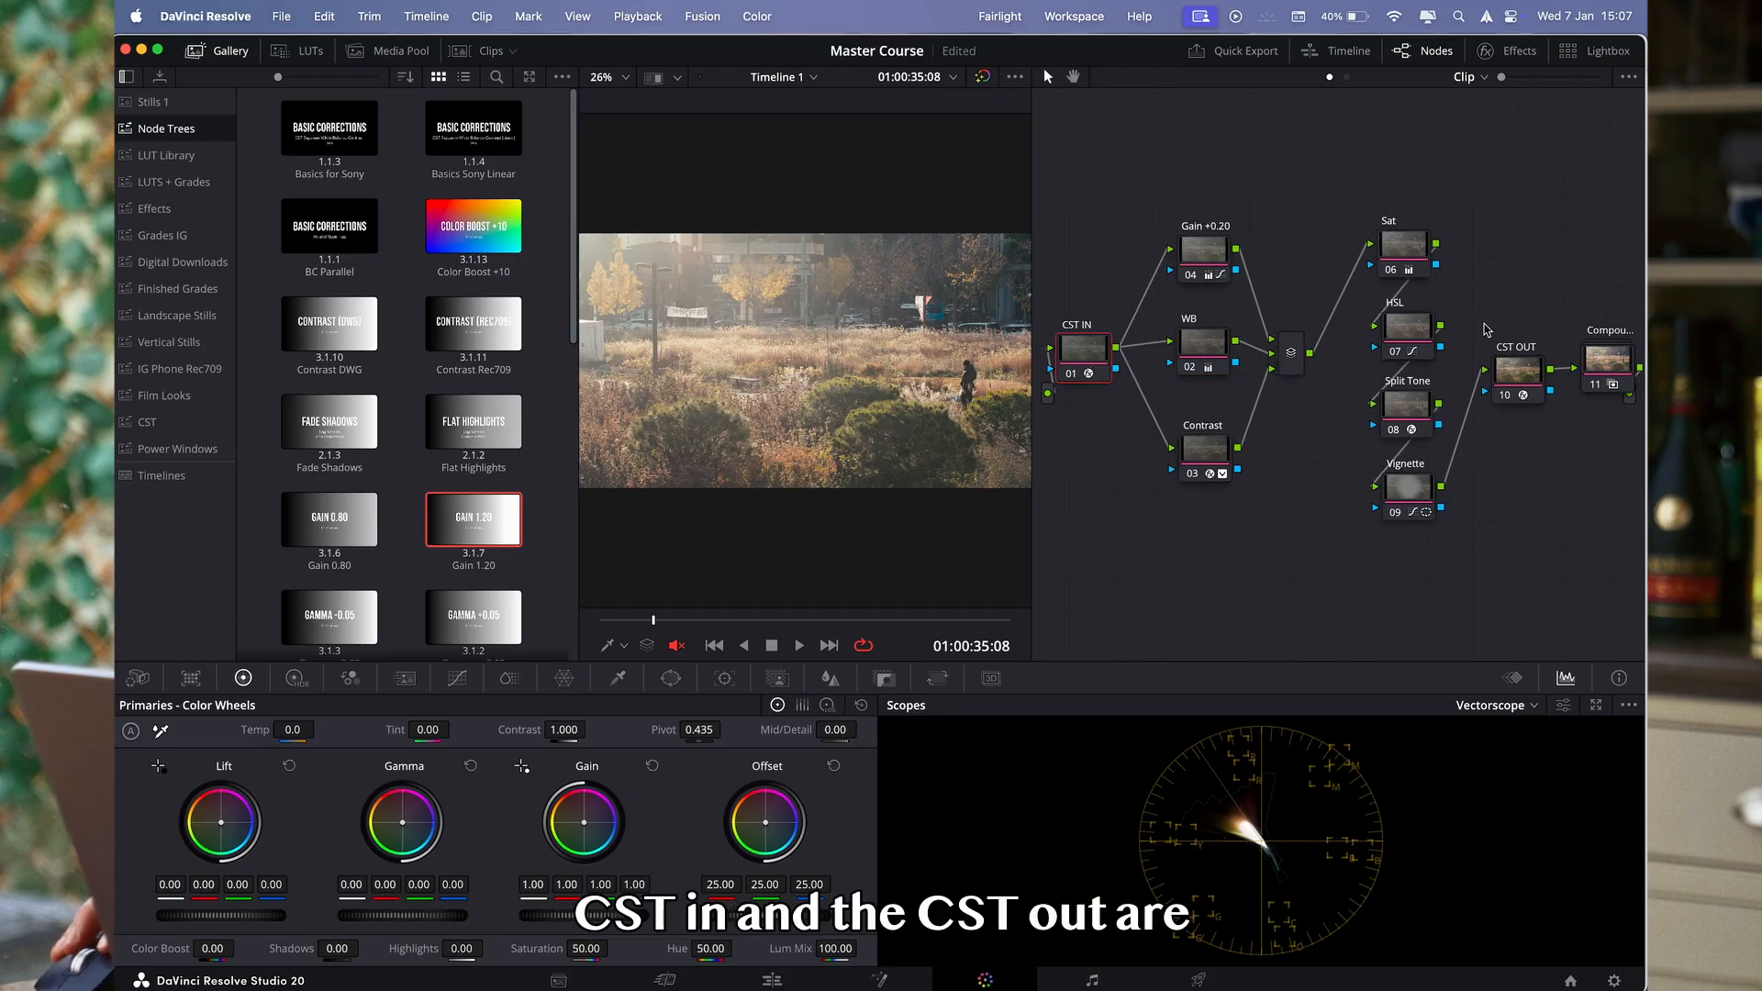
click(1516, 374)
drag(1145, 186, 1461, 586)
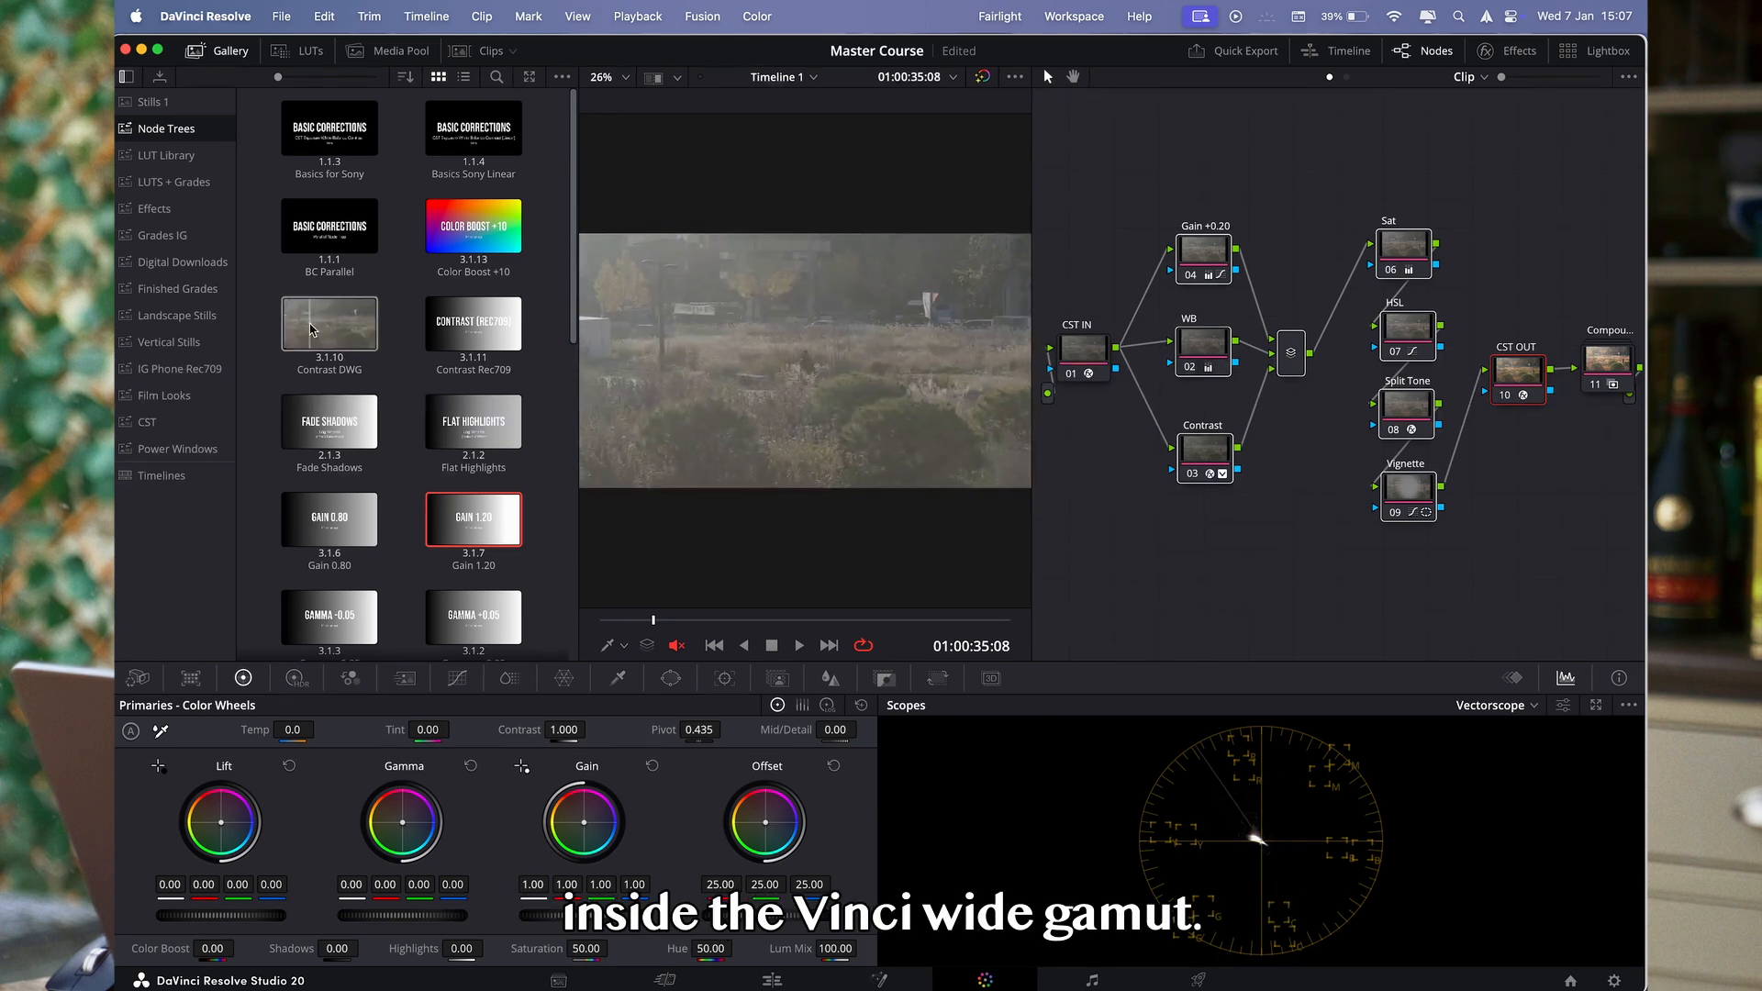
- Apply the Contrast DWG power grade to the Contrast node and compare the image with it disabled and enabled
drag(329, 332, 1199, 461)
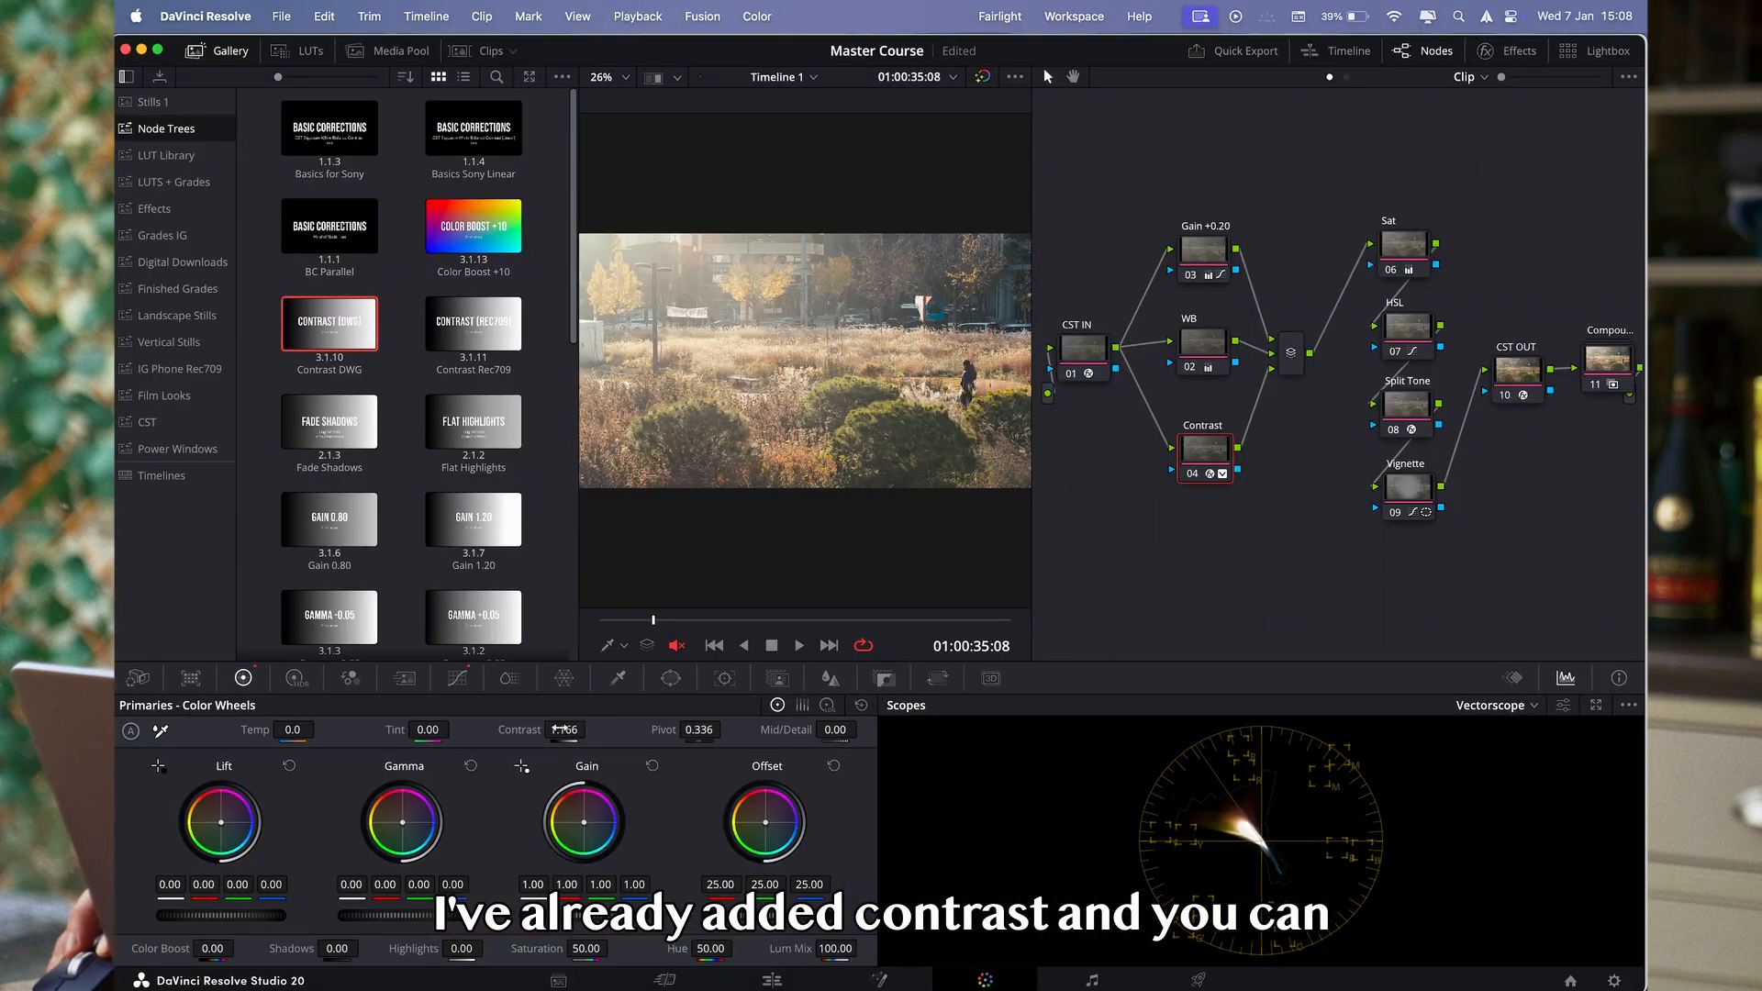
key(super+d)
key(super+d)
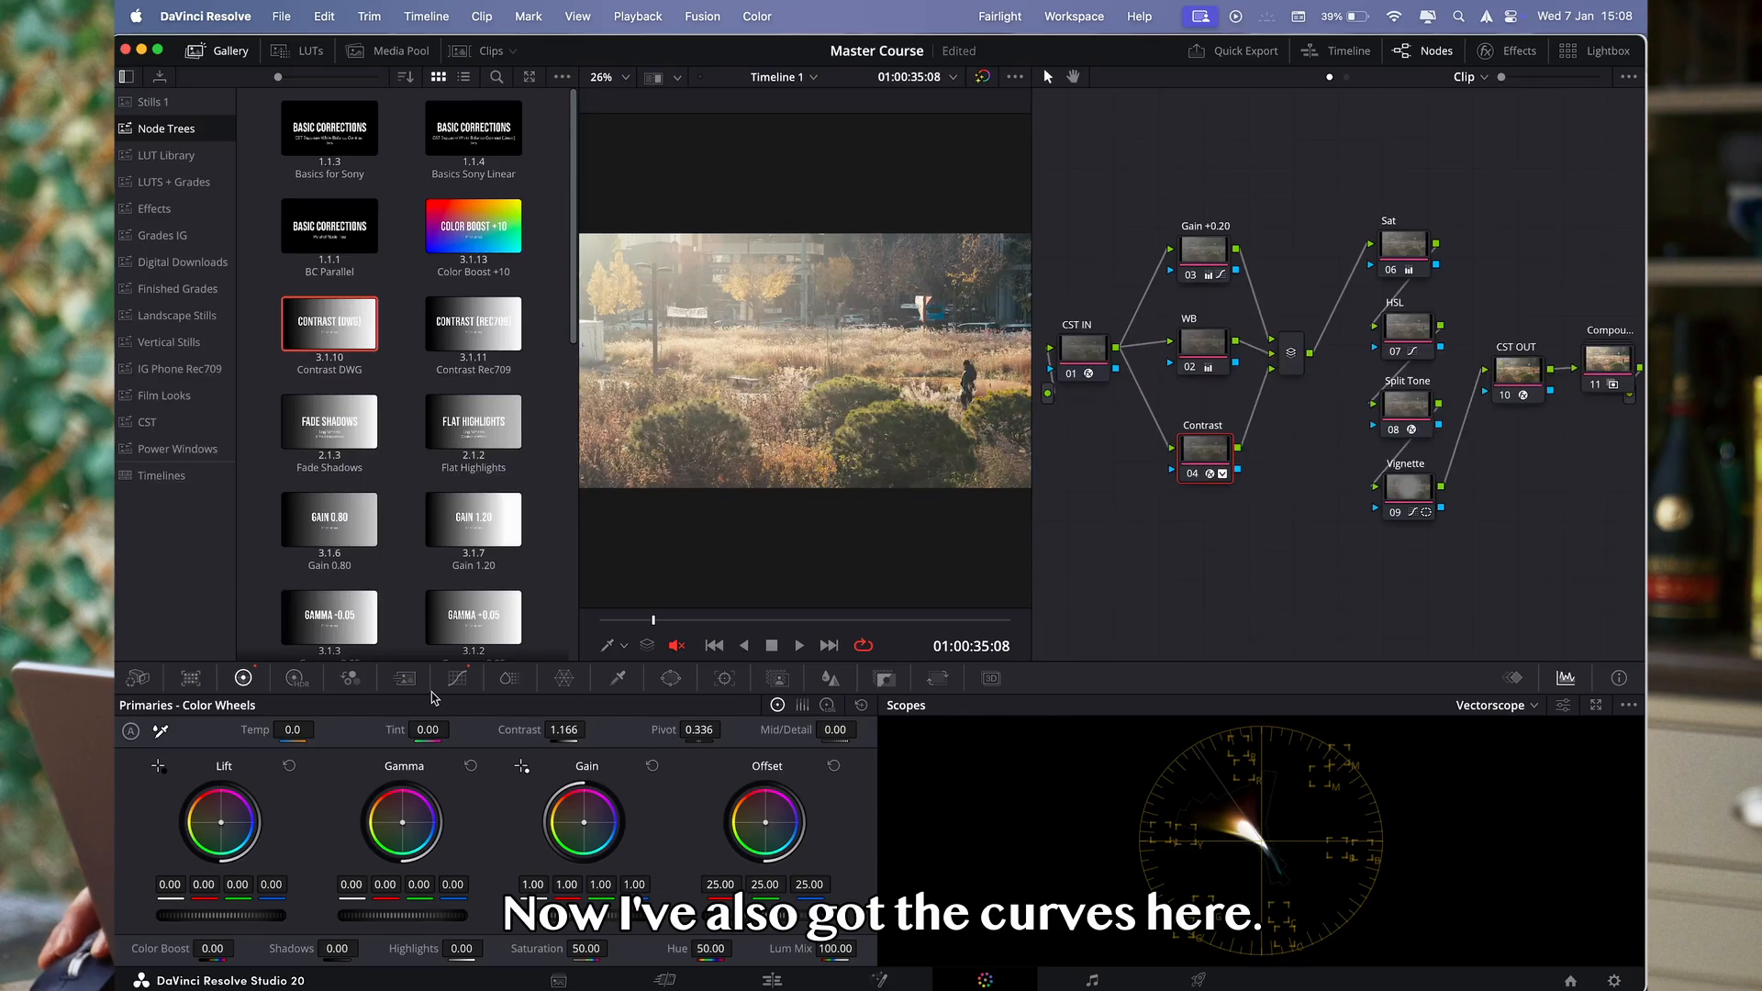
- Add an upper point that lifts the highlights on the Contrast node's custom curve, and set the node's contrast to 1.168
click(453, 684)
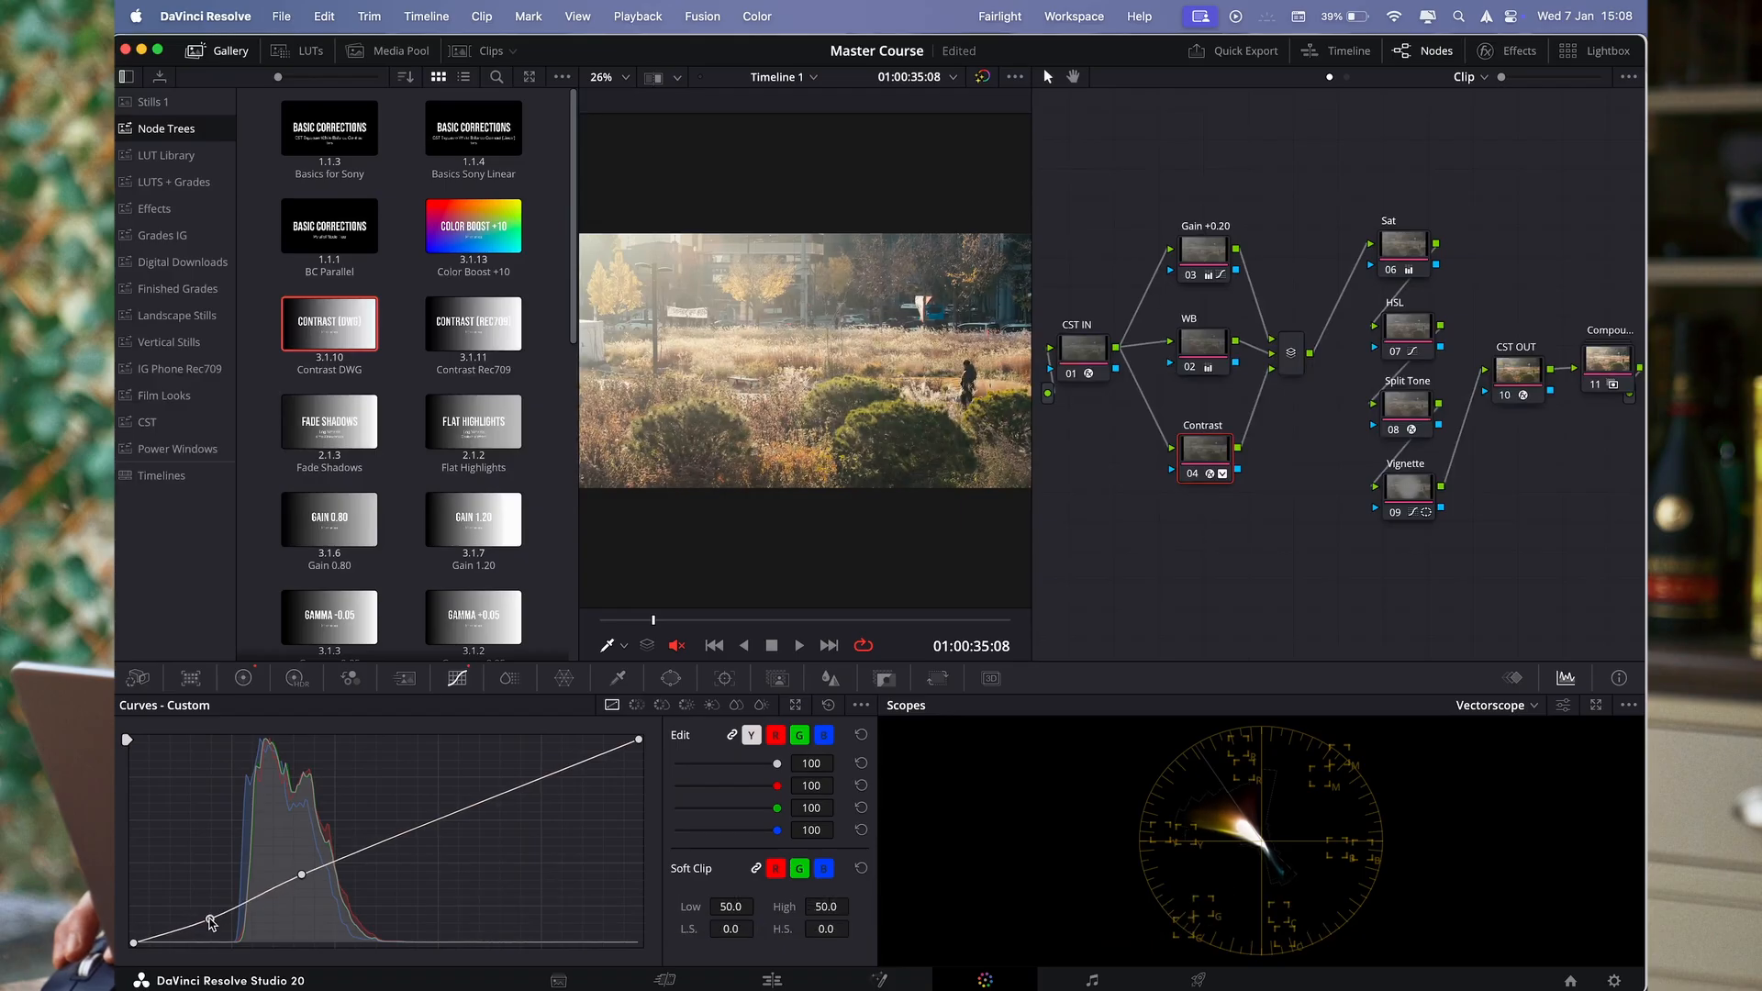
click(440, 820)
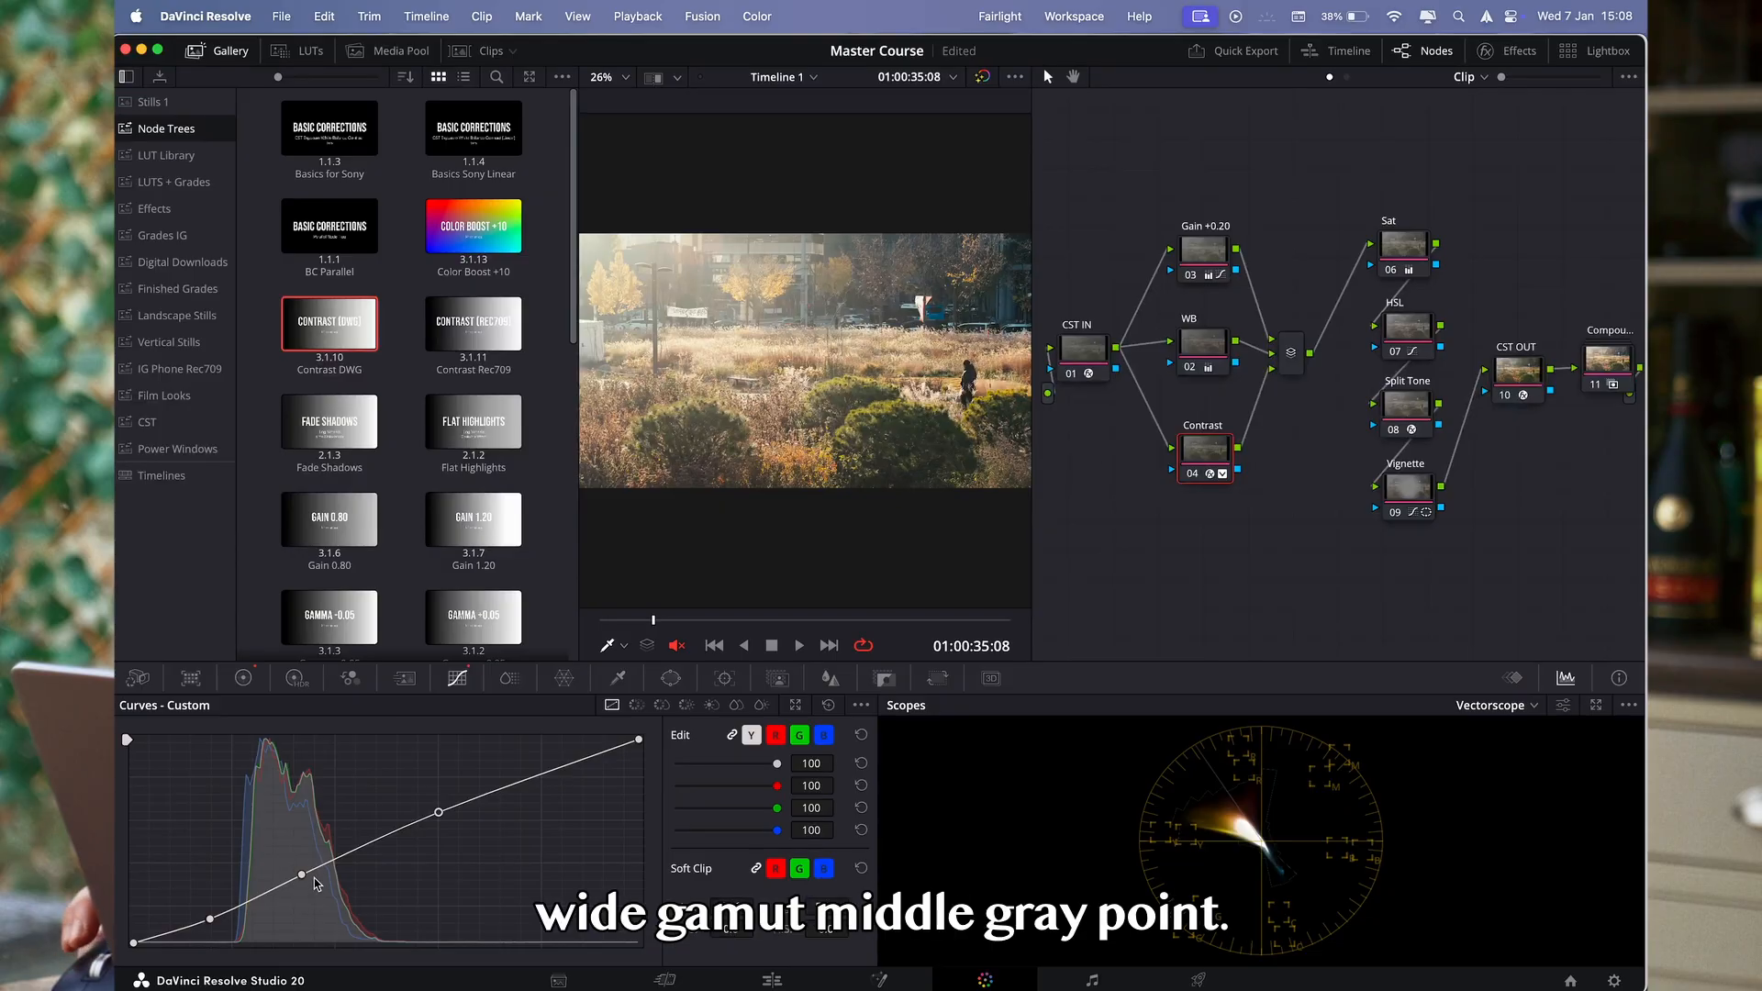
click(217, 51)
scroll(791, 404, down, 2)
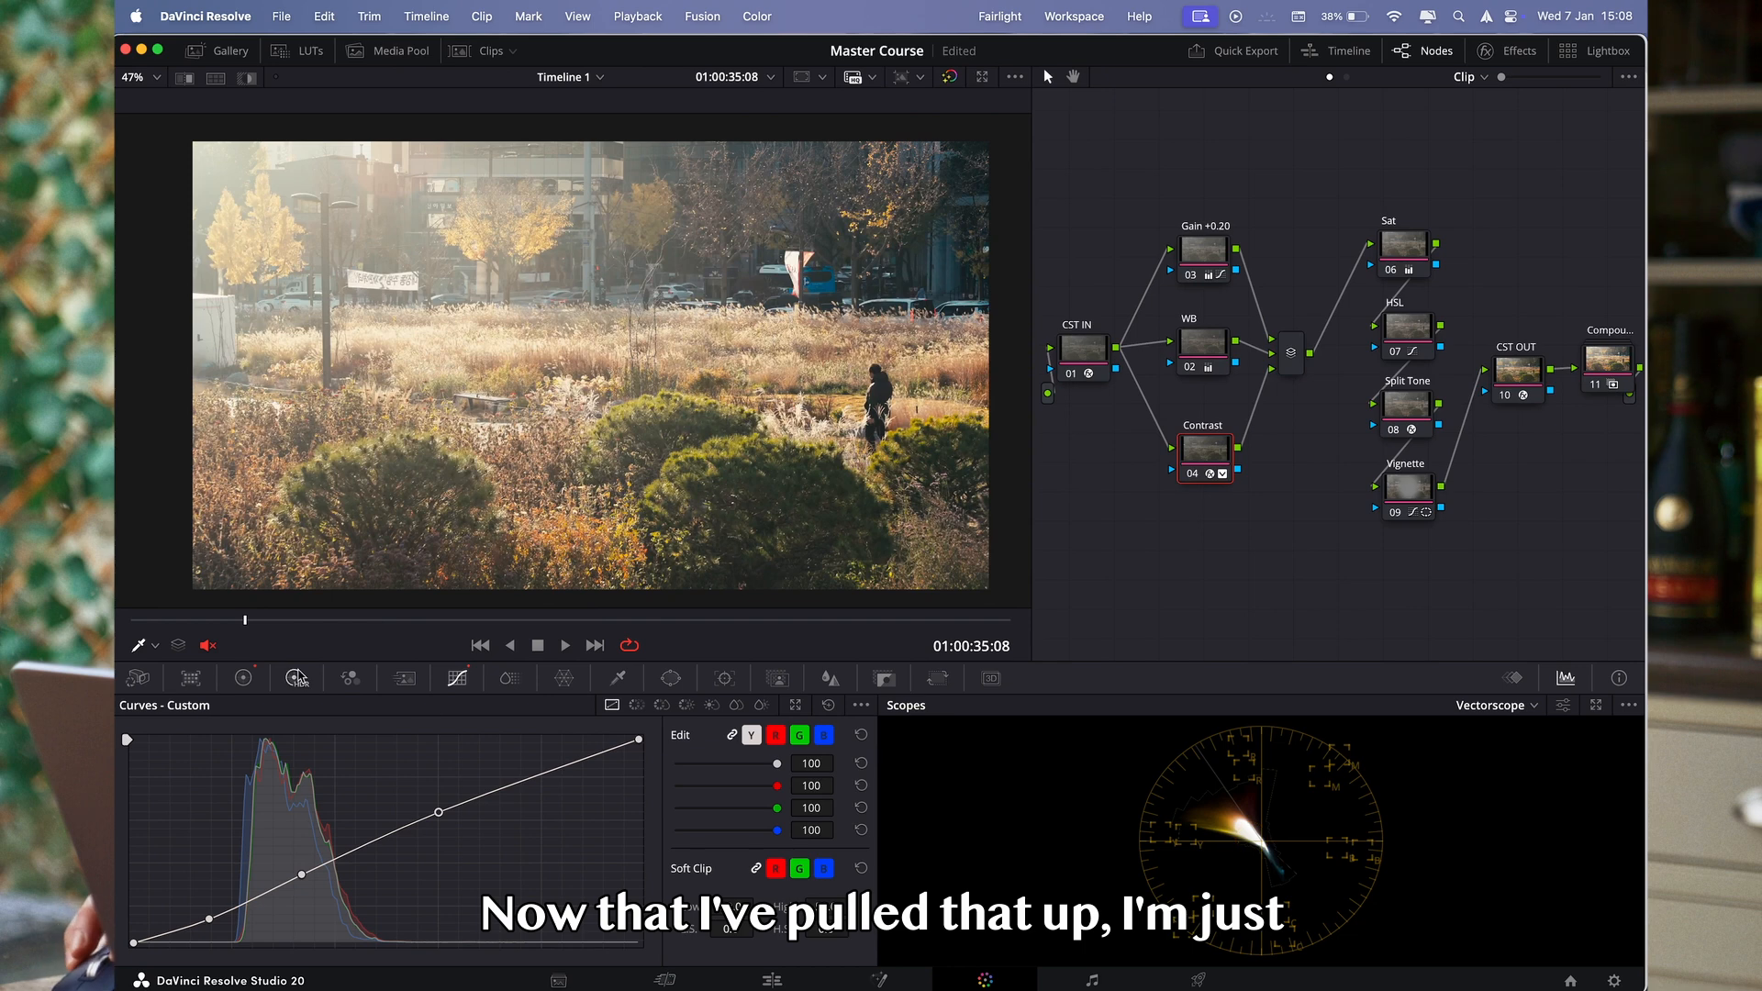
click(243, 677)
drag(564, 734, 575, 730)
- Compare the image with the Gain, WB and Contrast nodes disabled and enabled together
drag(1169, 172, 1249, 555)
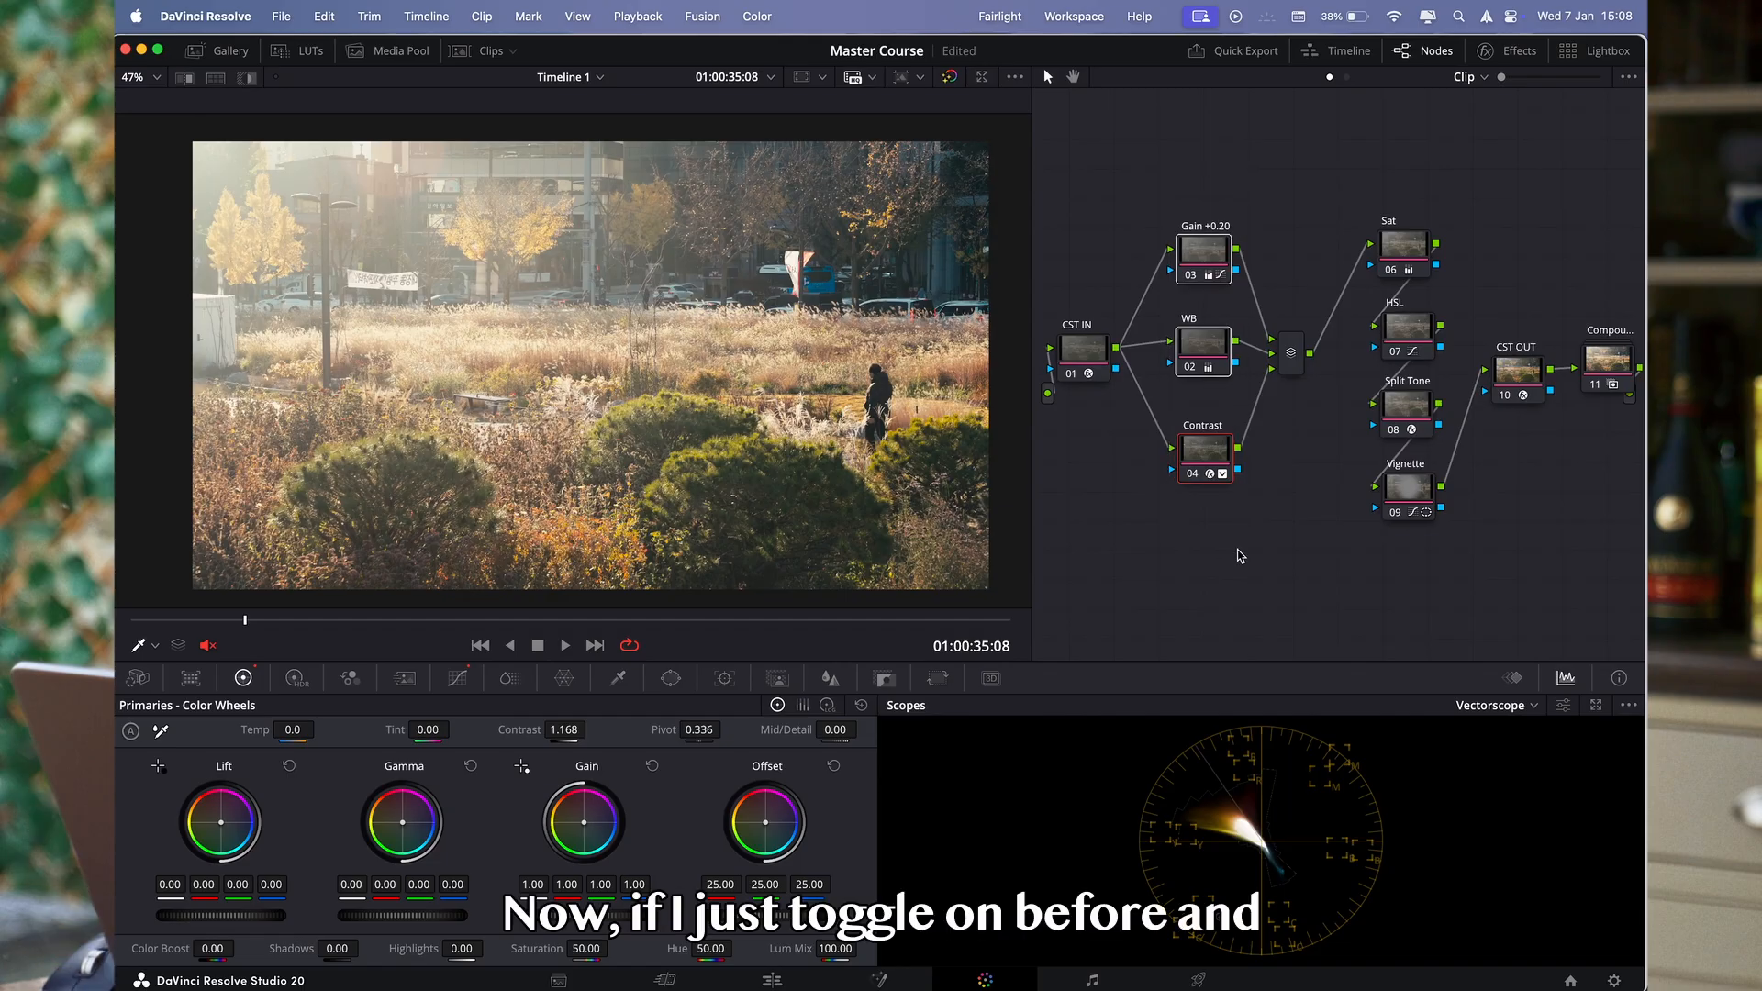
key(super+d)
key(super+d)
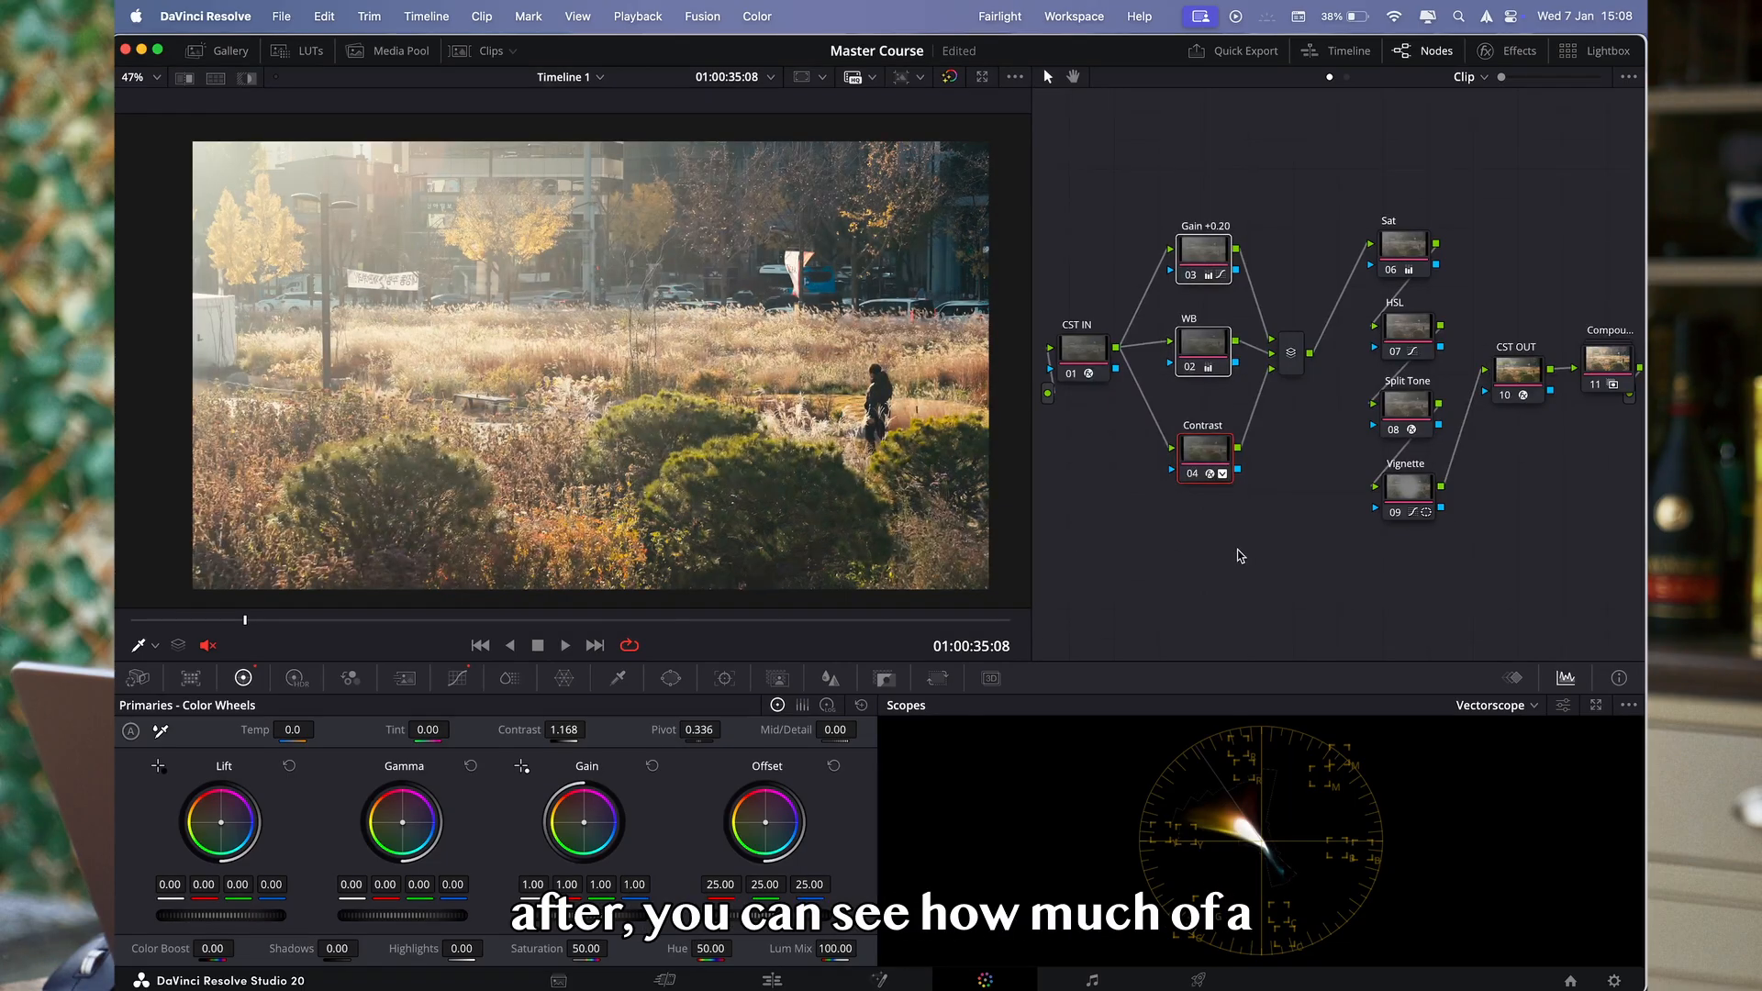
key(super+d)
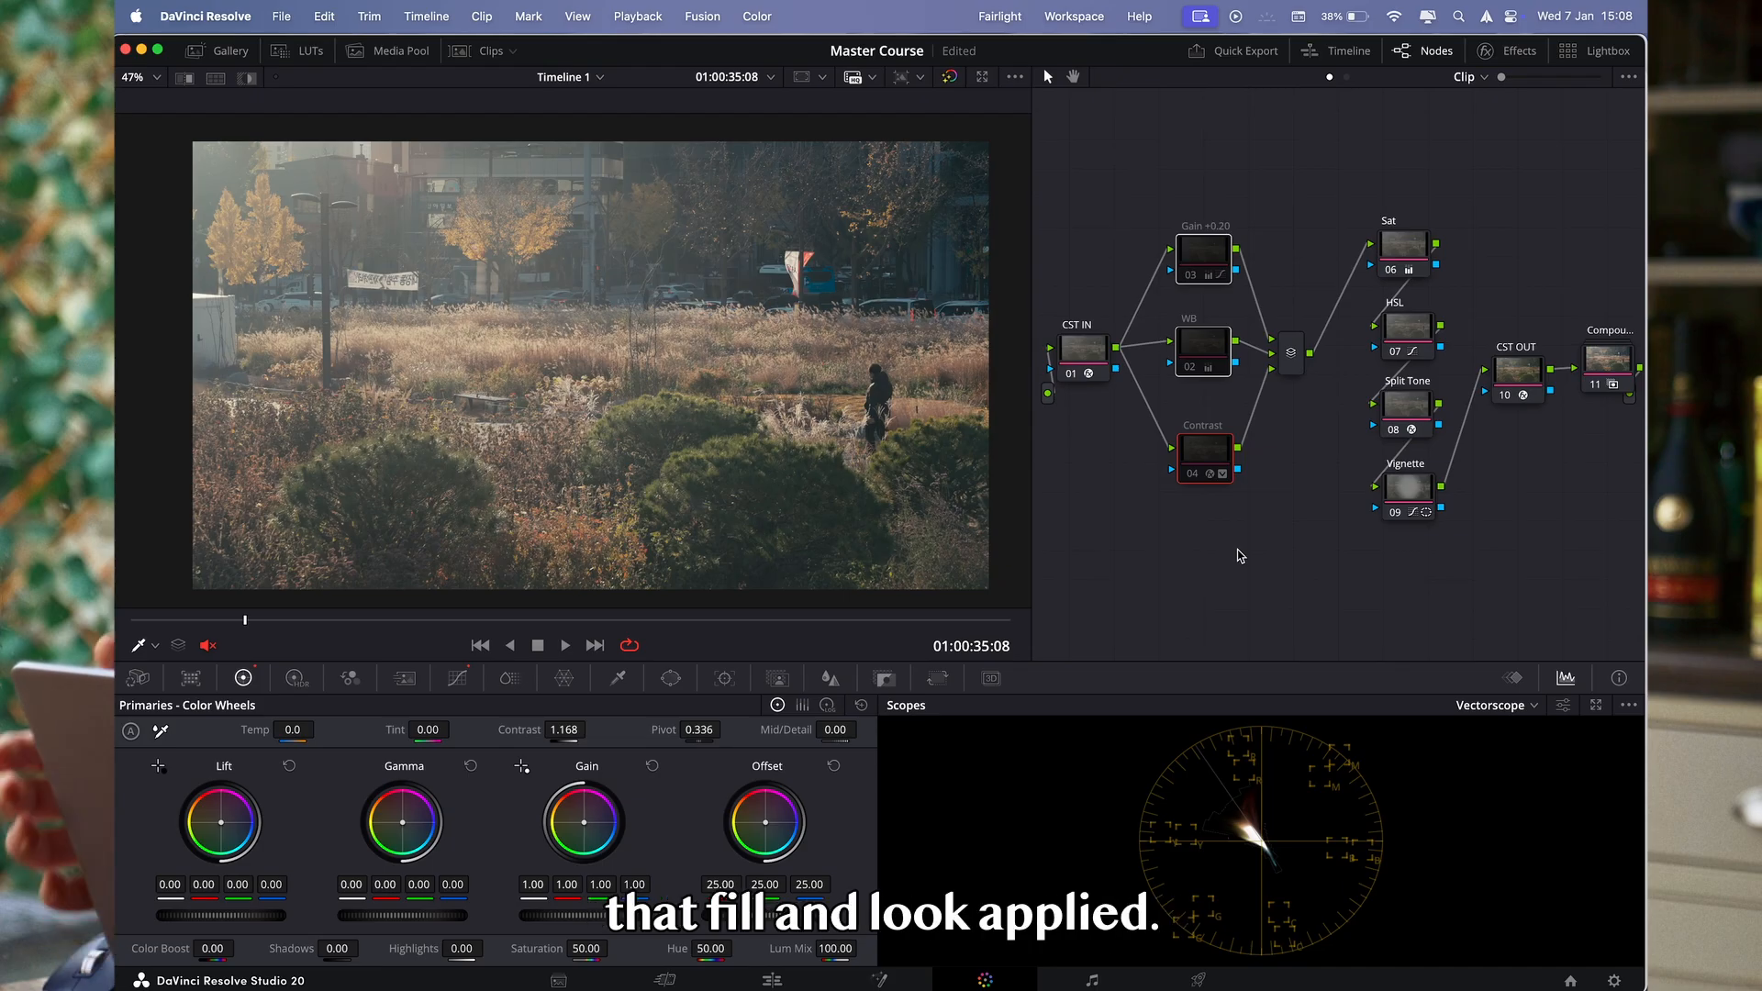
key(super+d)
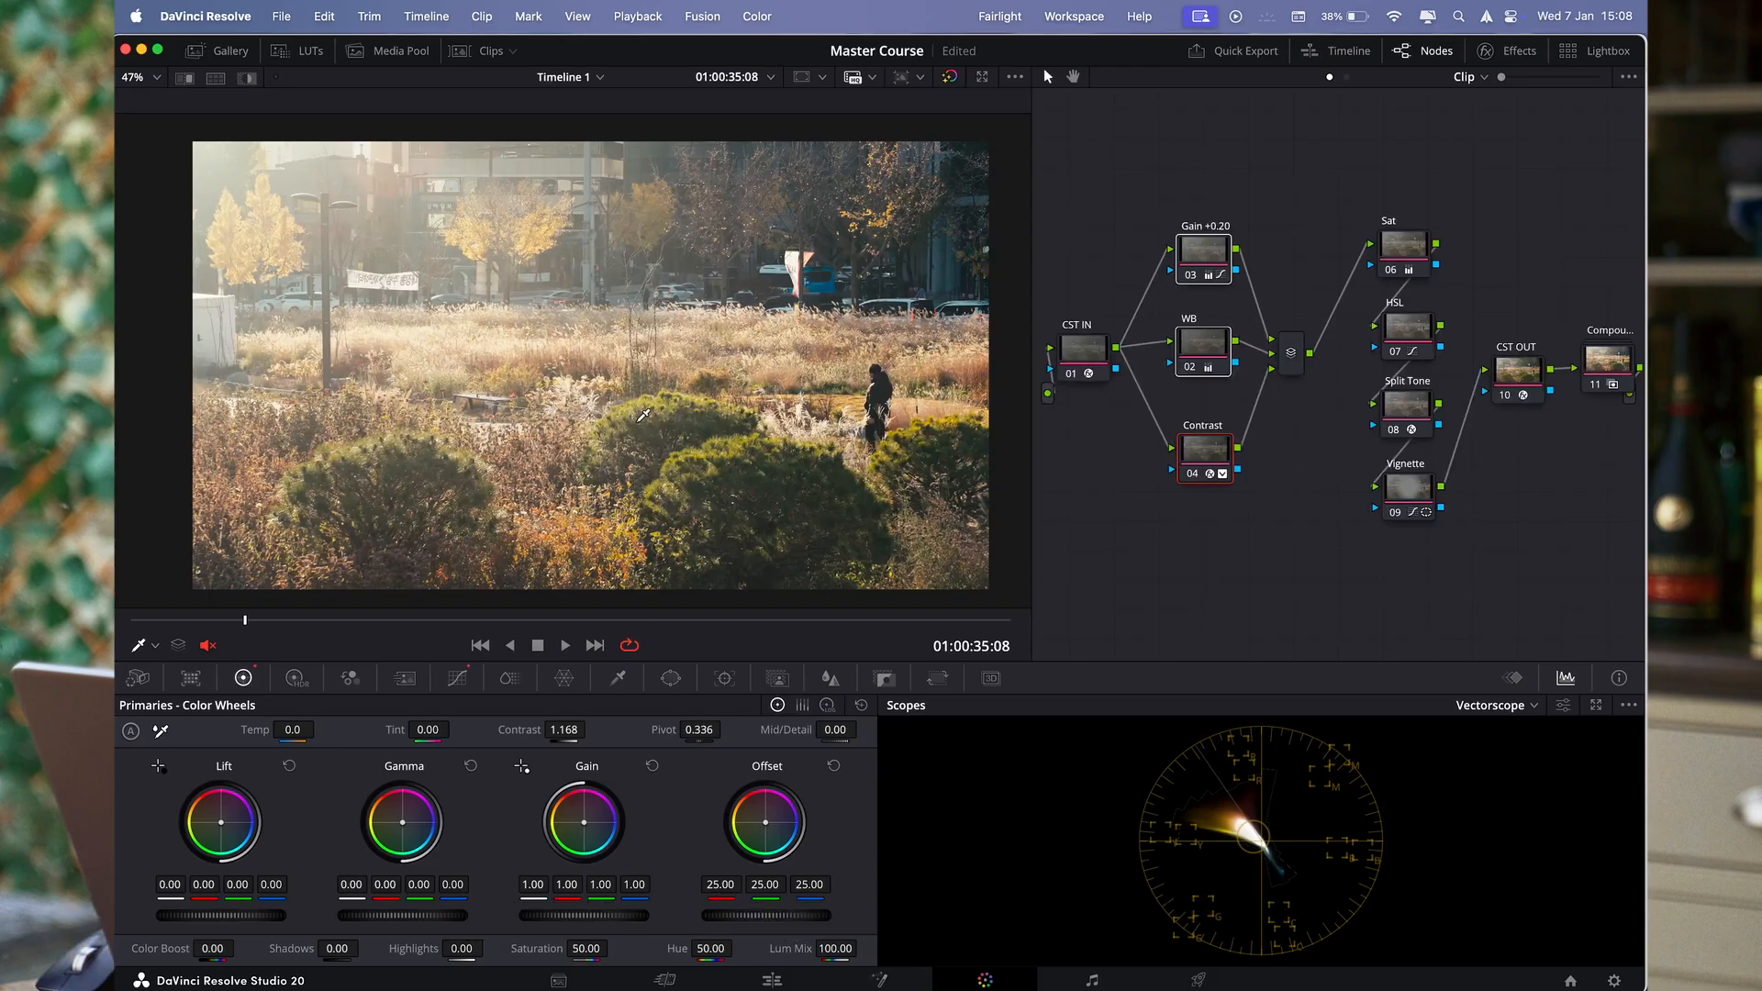
key(shift+z)
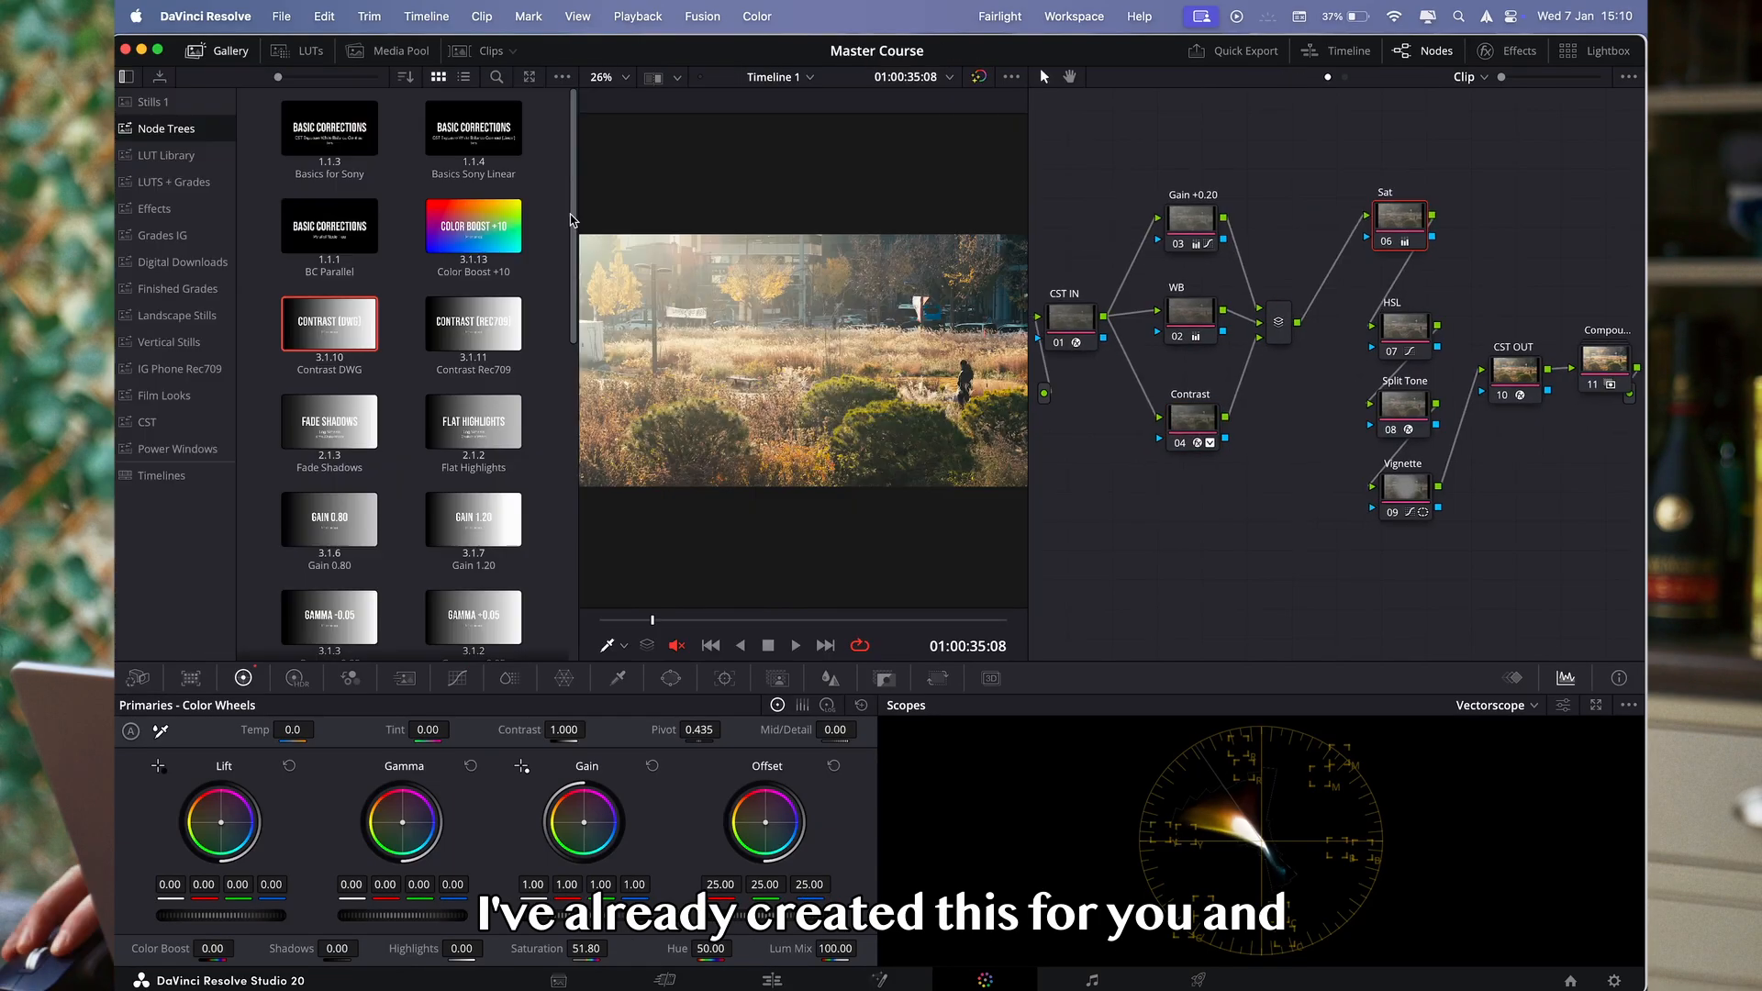
- Apply the HSV Saturation 1.20 power grade from the Node Trees album to the Sat node and check its color space setting
scroll(502, 396, down, 5)
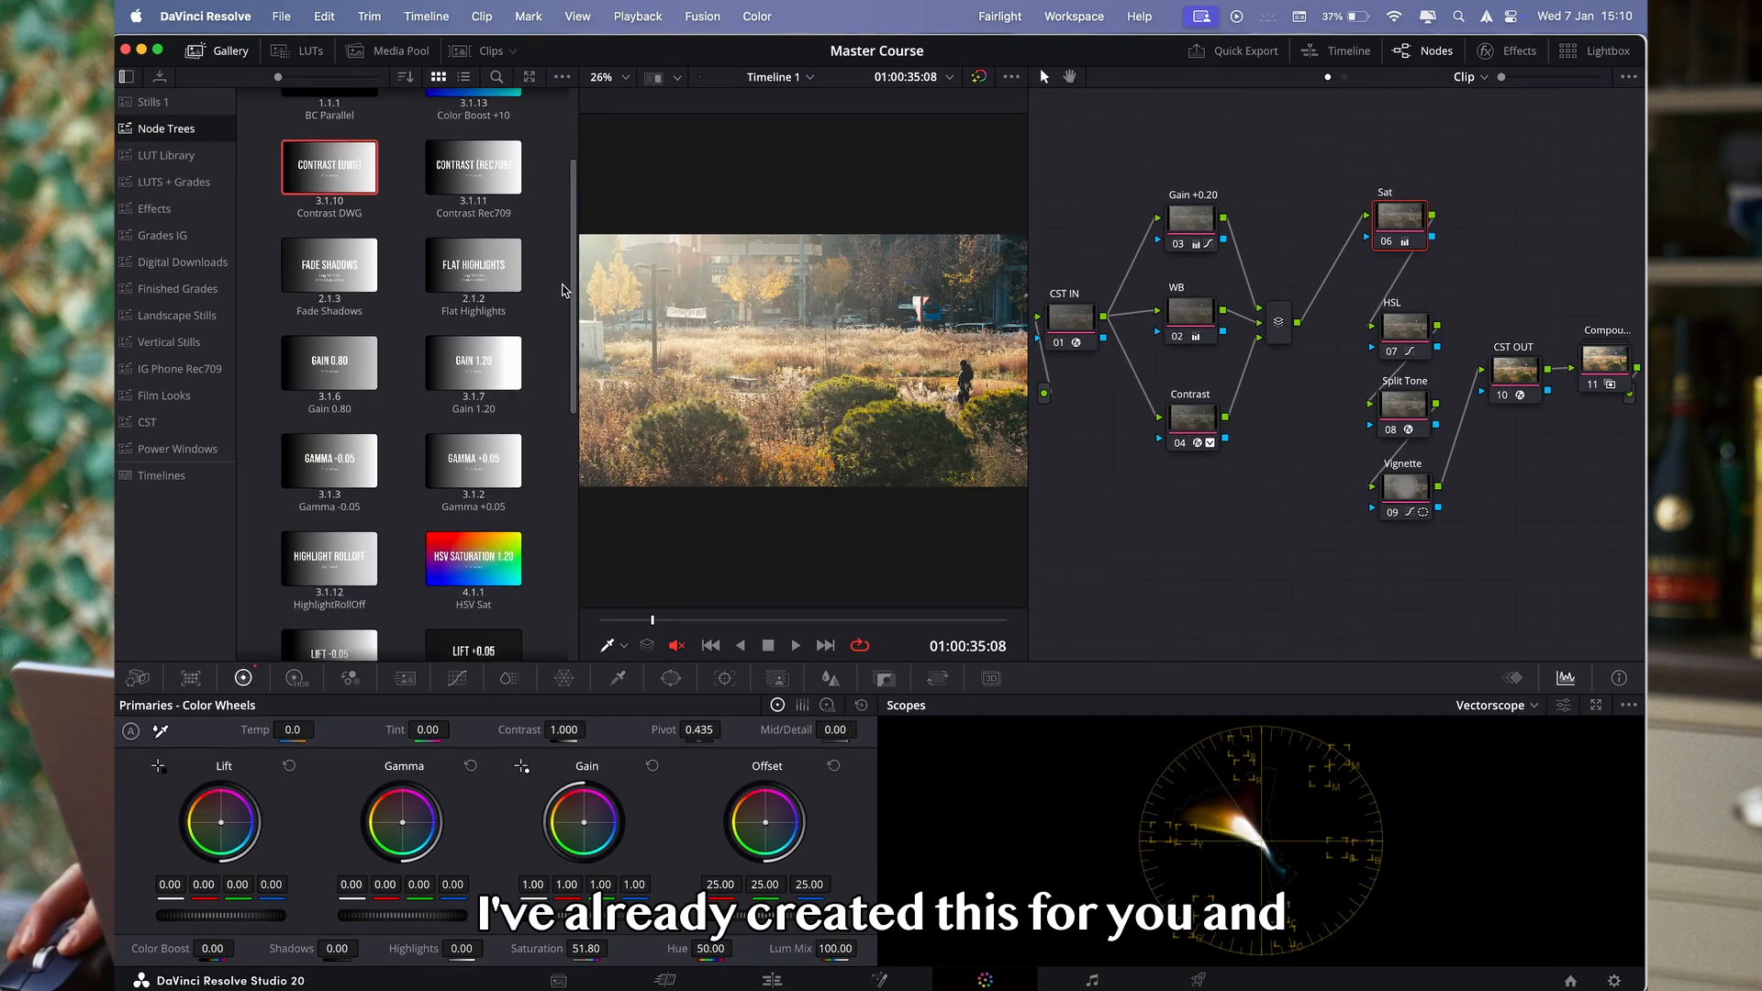
drag(502, 396, 1382, 229)
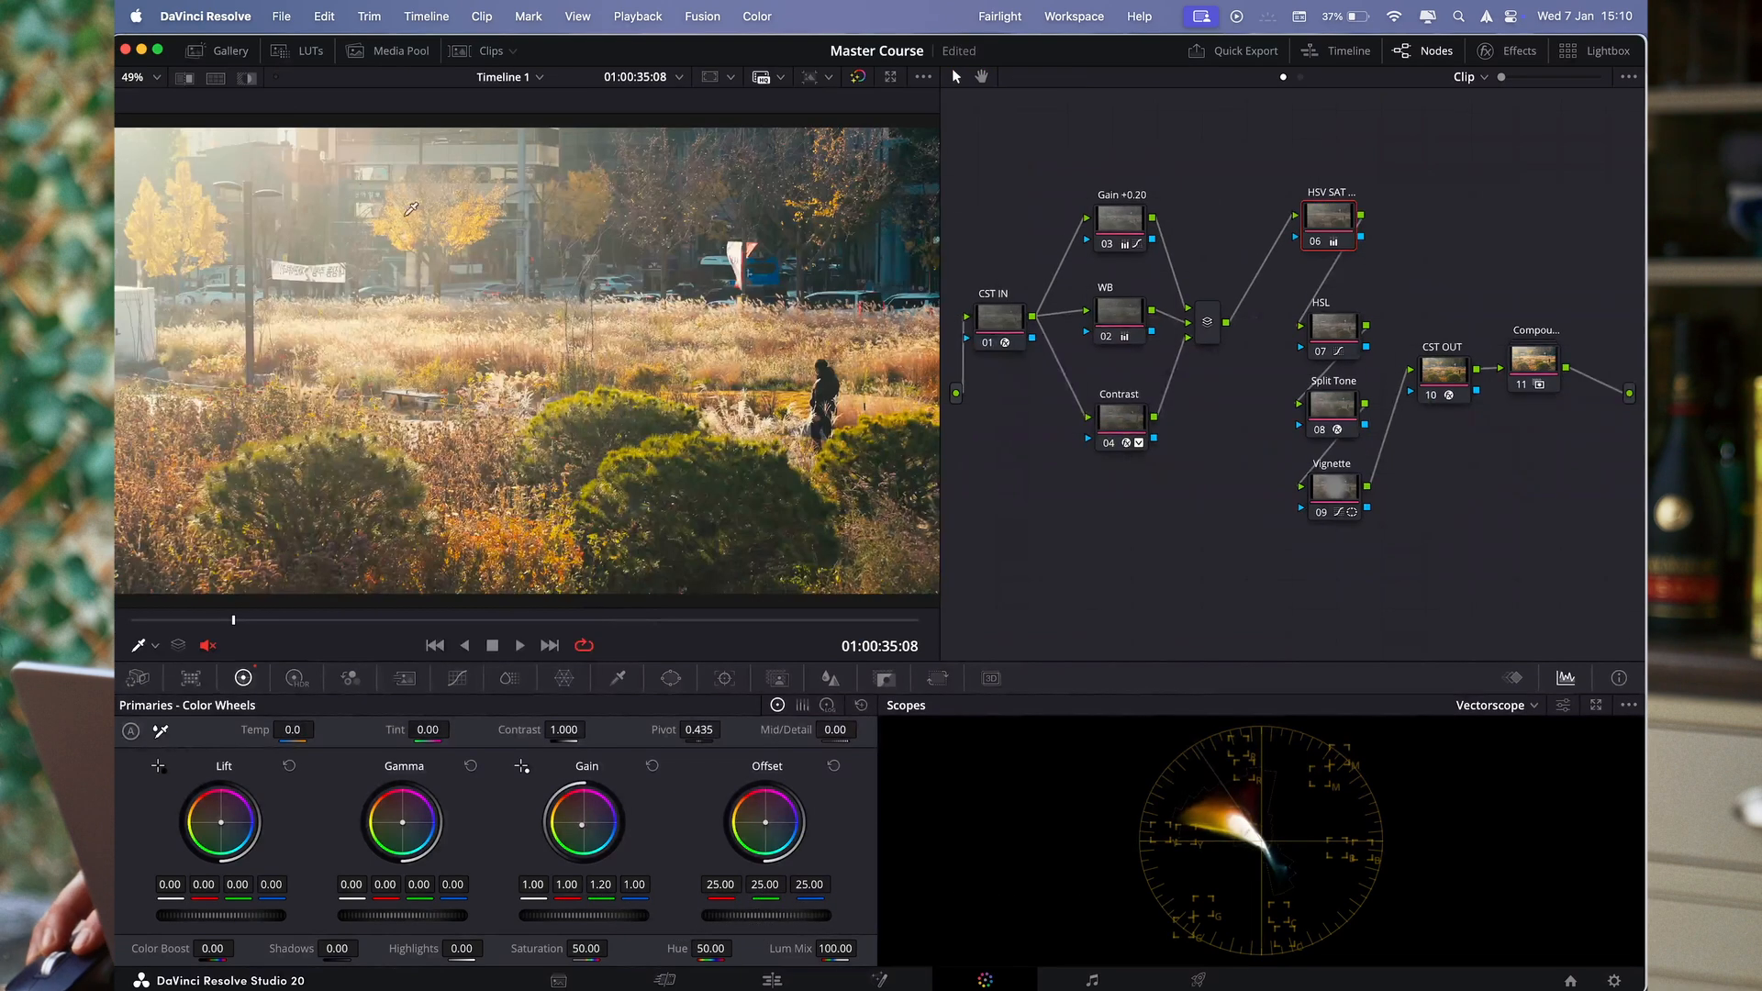
right_click(1336, 227)
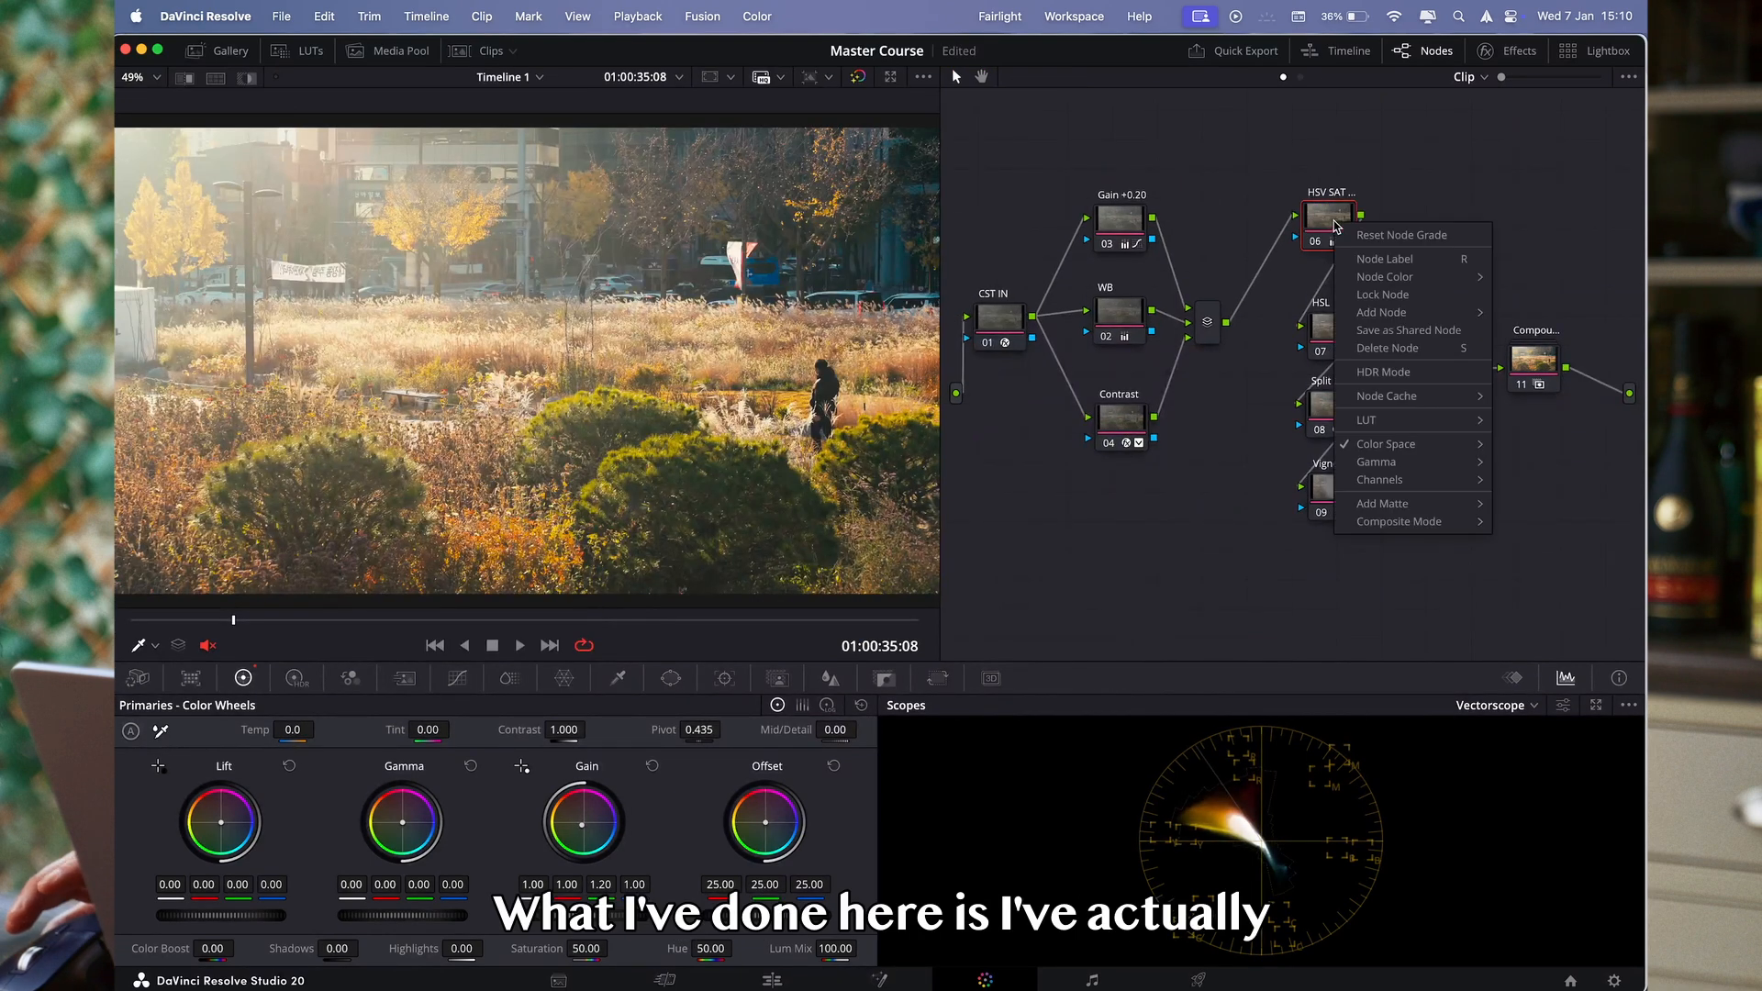
mouse_move(1395, 447)
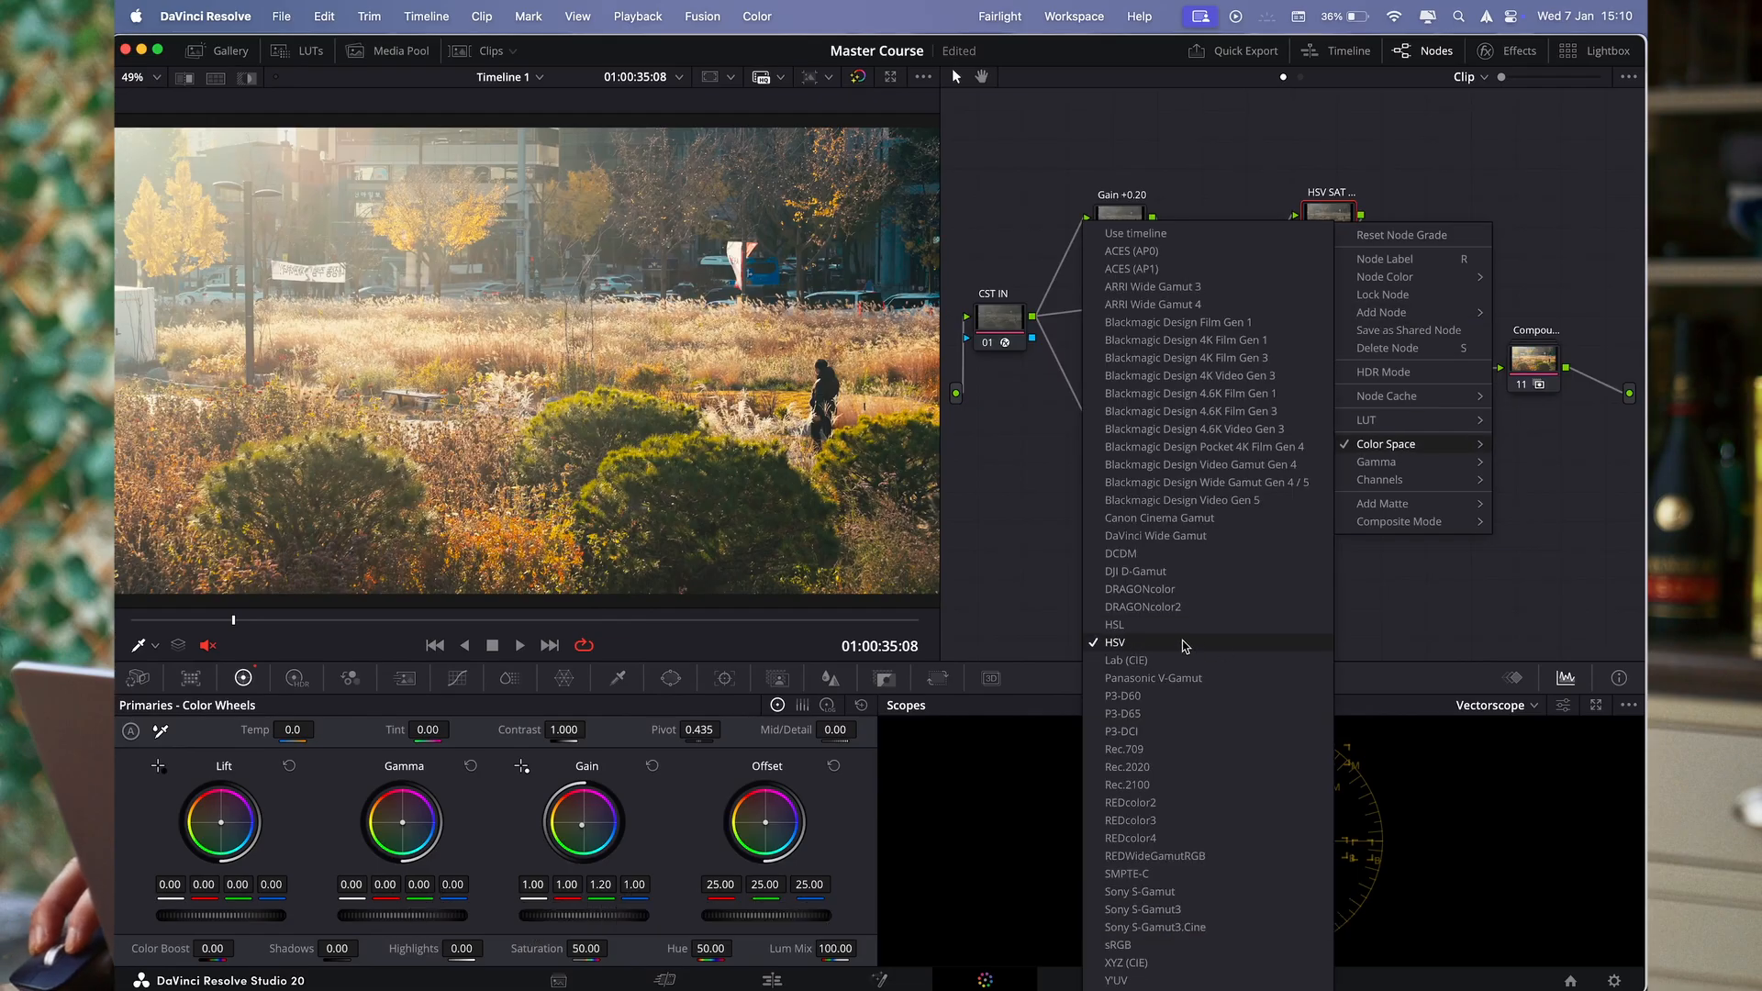
click(1357, 606)
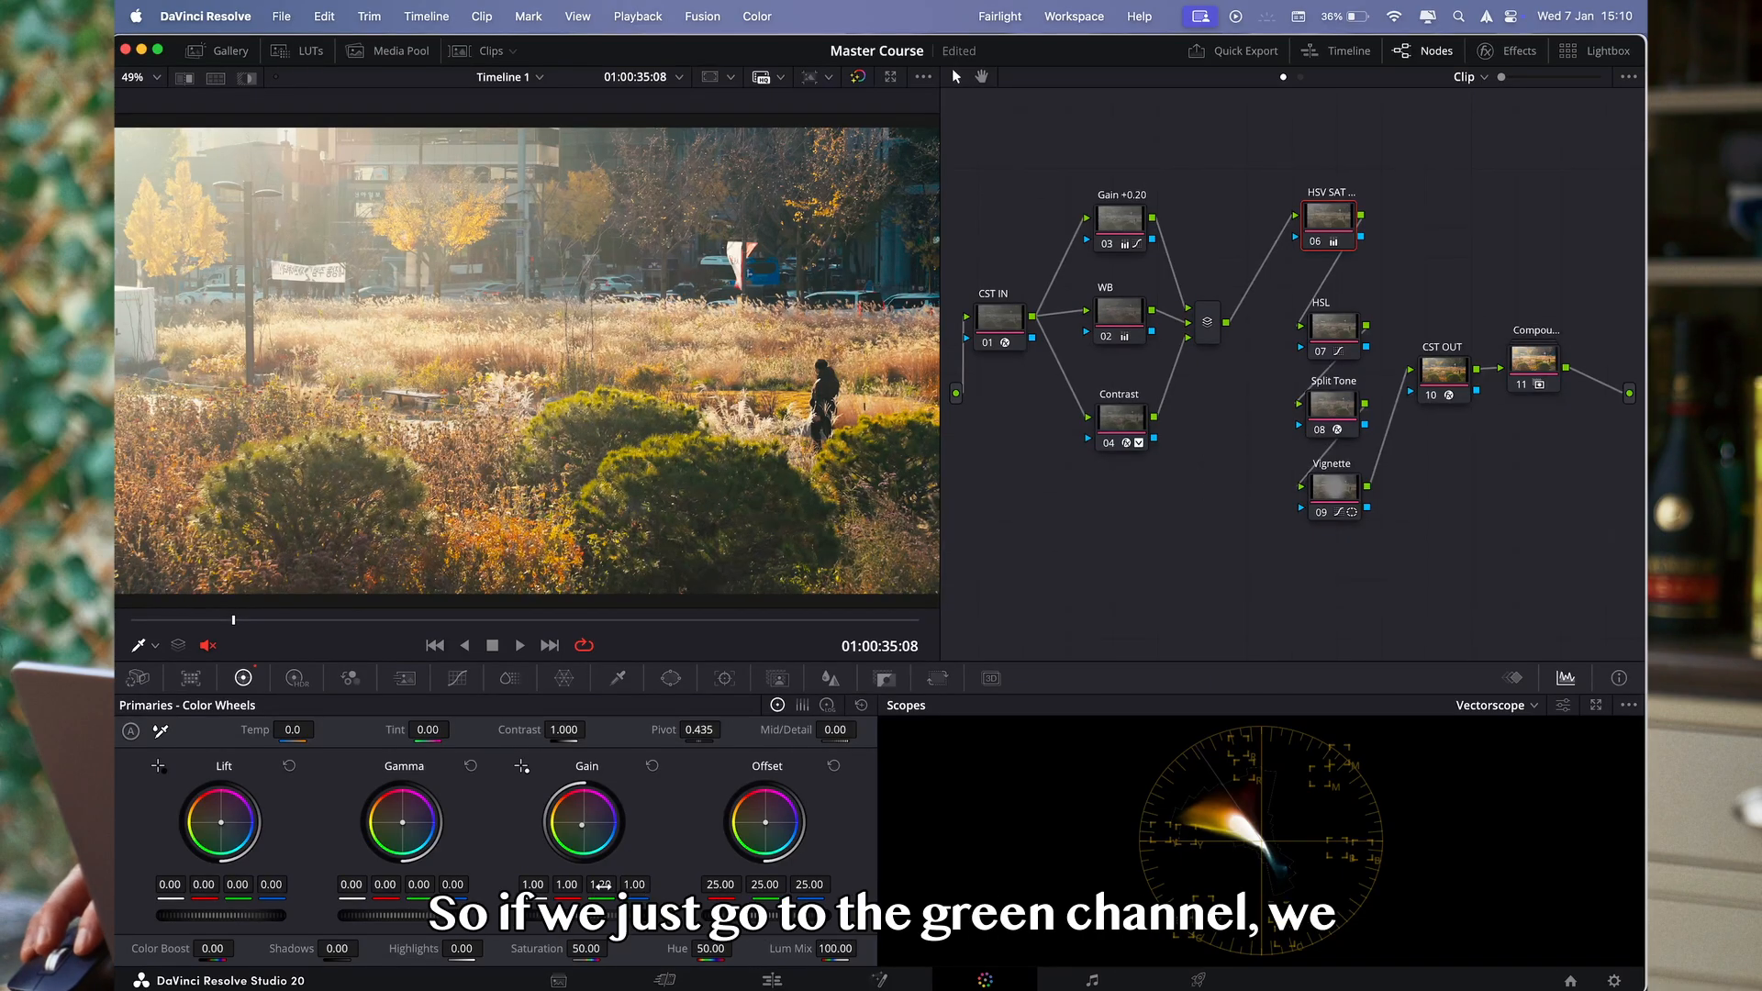
- Set the HSV saturation node's green Gain to 1.08 and compare the image with the node disabled and enabled
drag(601, 885, 592, 884)
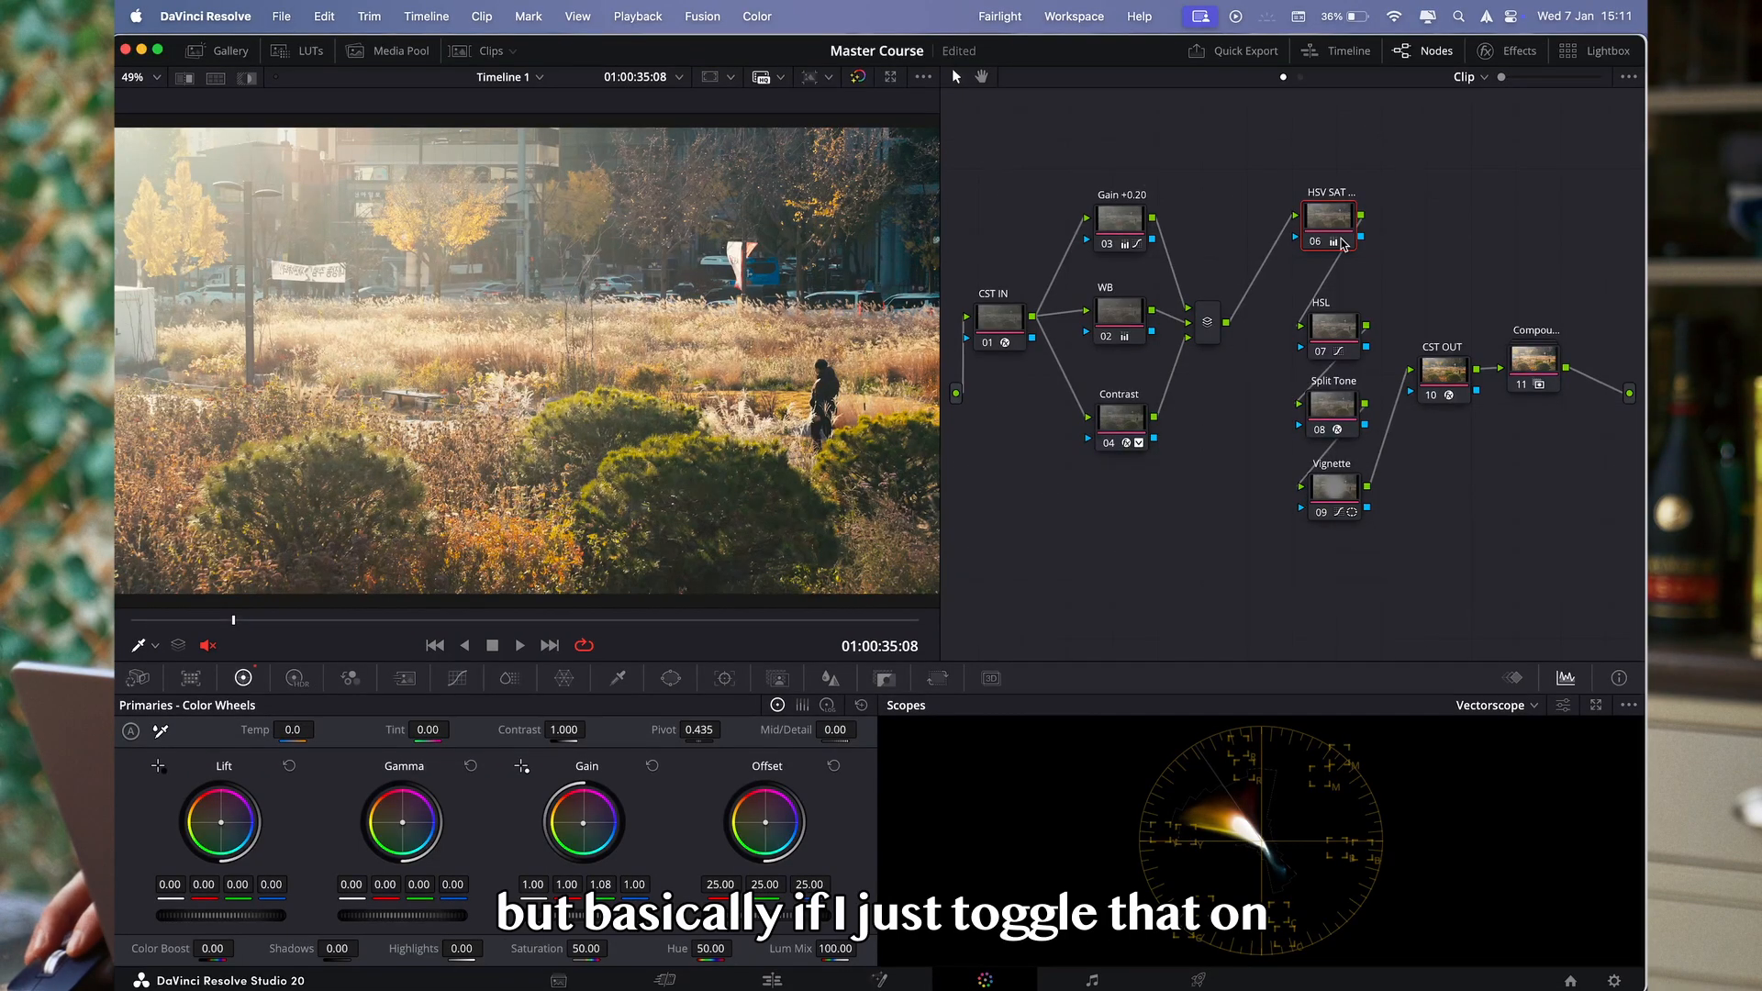
click(1340, 244)
key(super+d)
key(super+d)
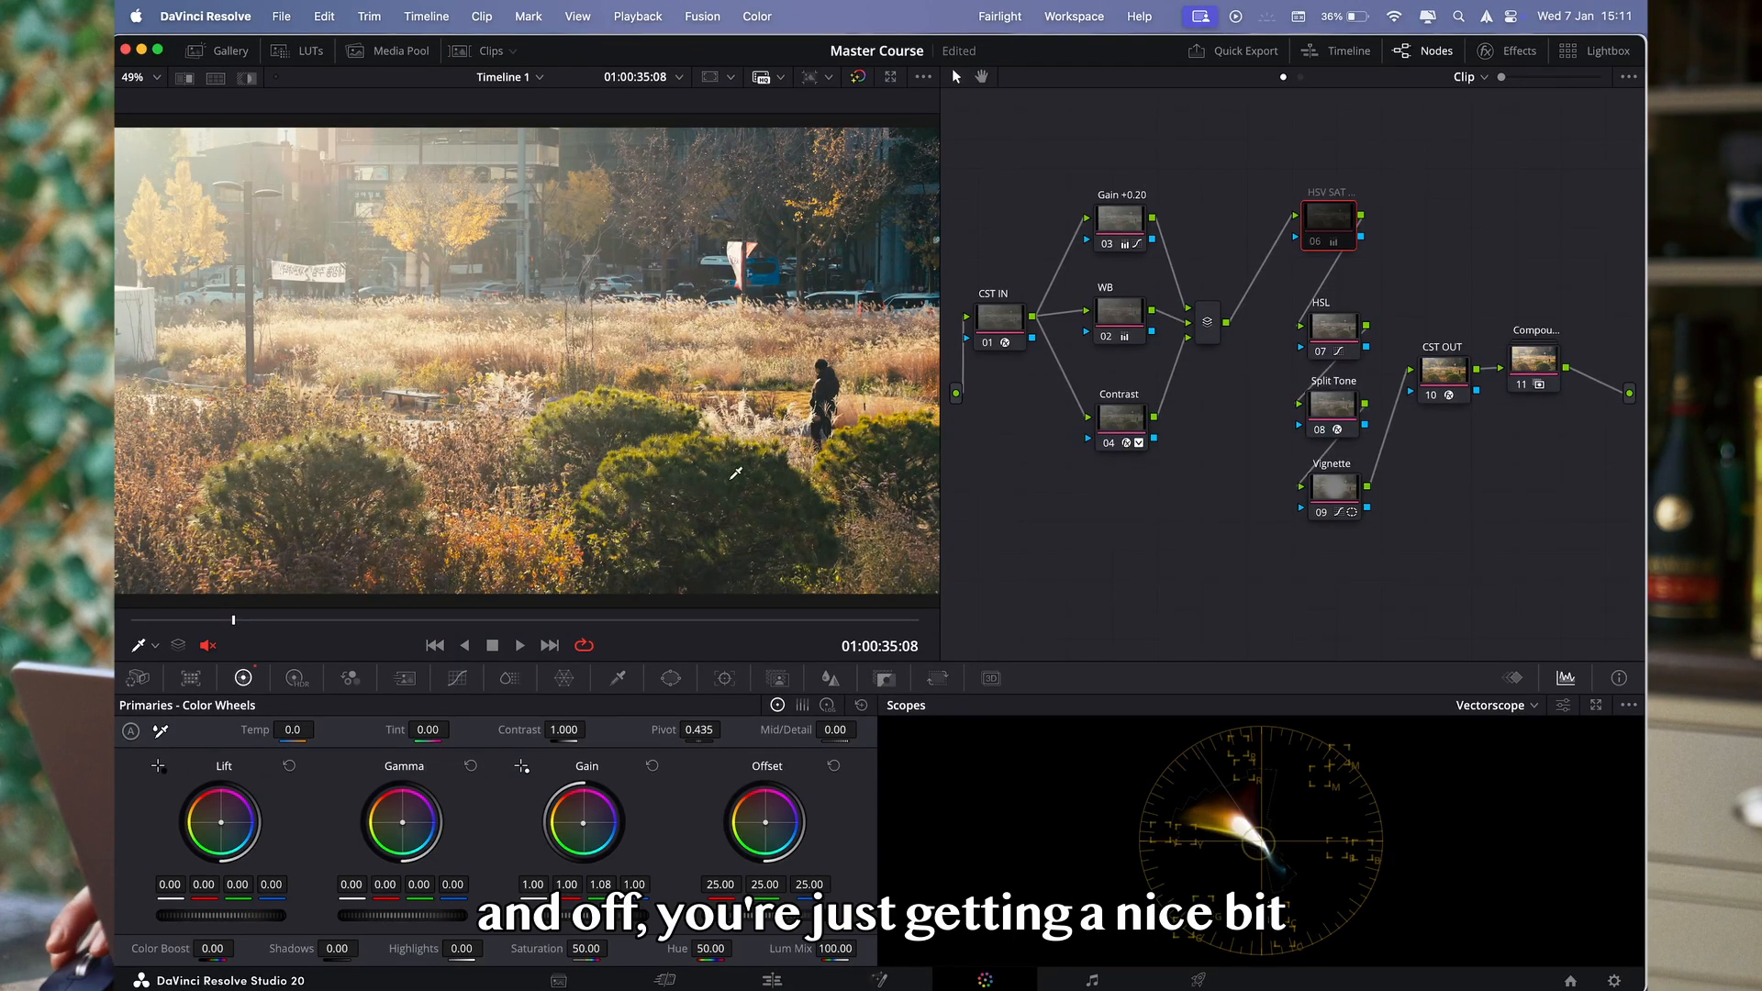
scroll(722, 464, up, 5)
key(super+d)
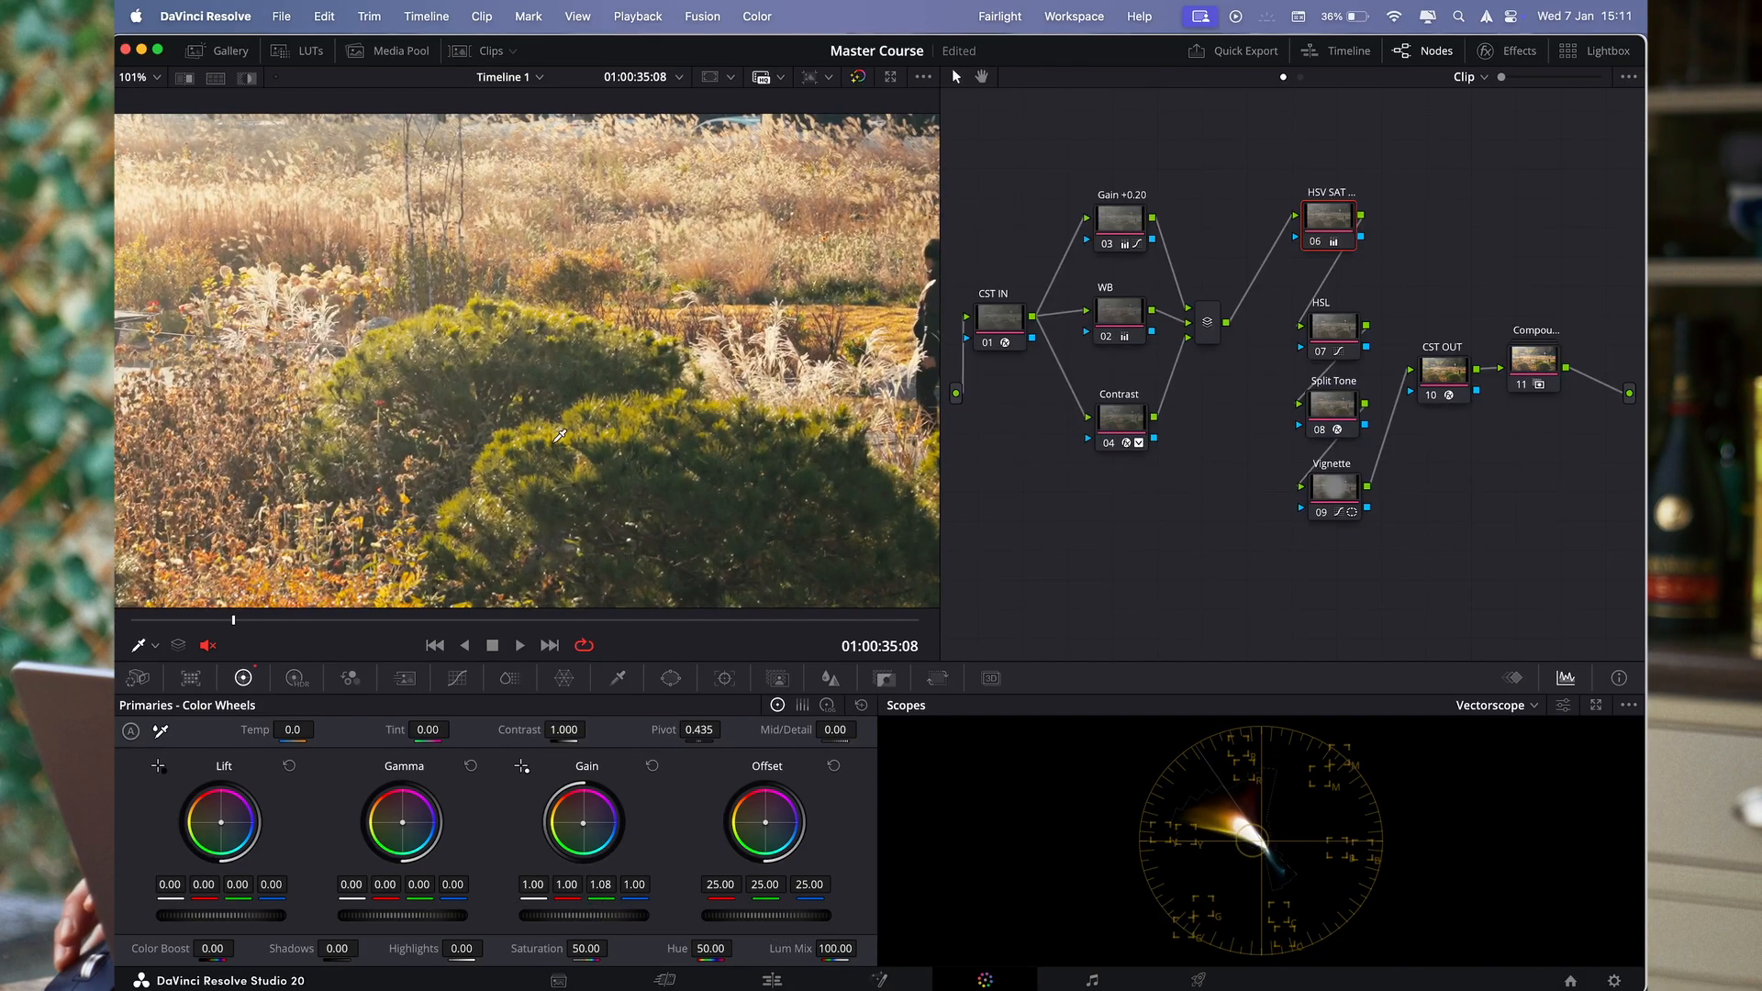
- Move the column with the HSL, Split Tone and Vignette nodes closer to the parallel mixer
drag(1365, 597, 1318, 376)
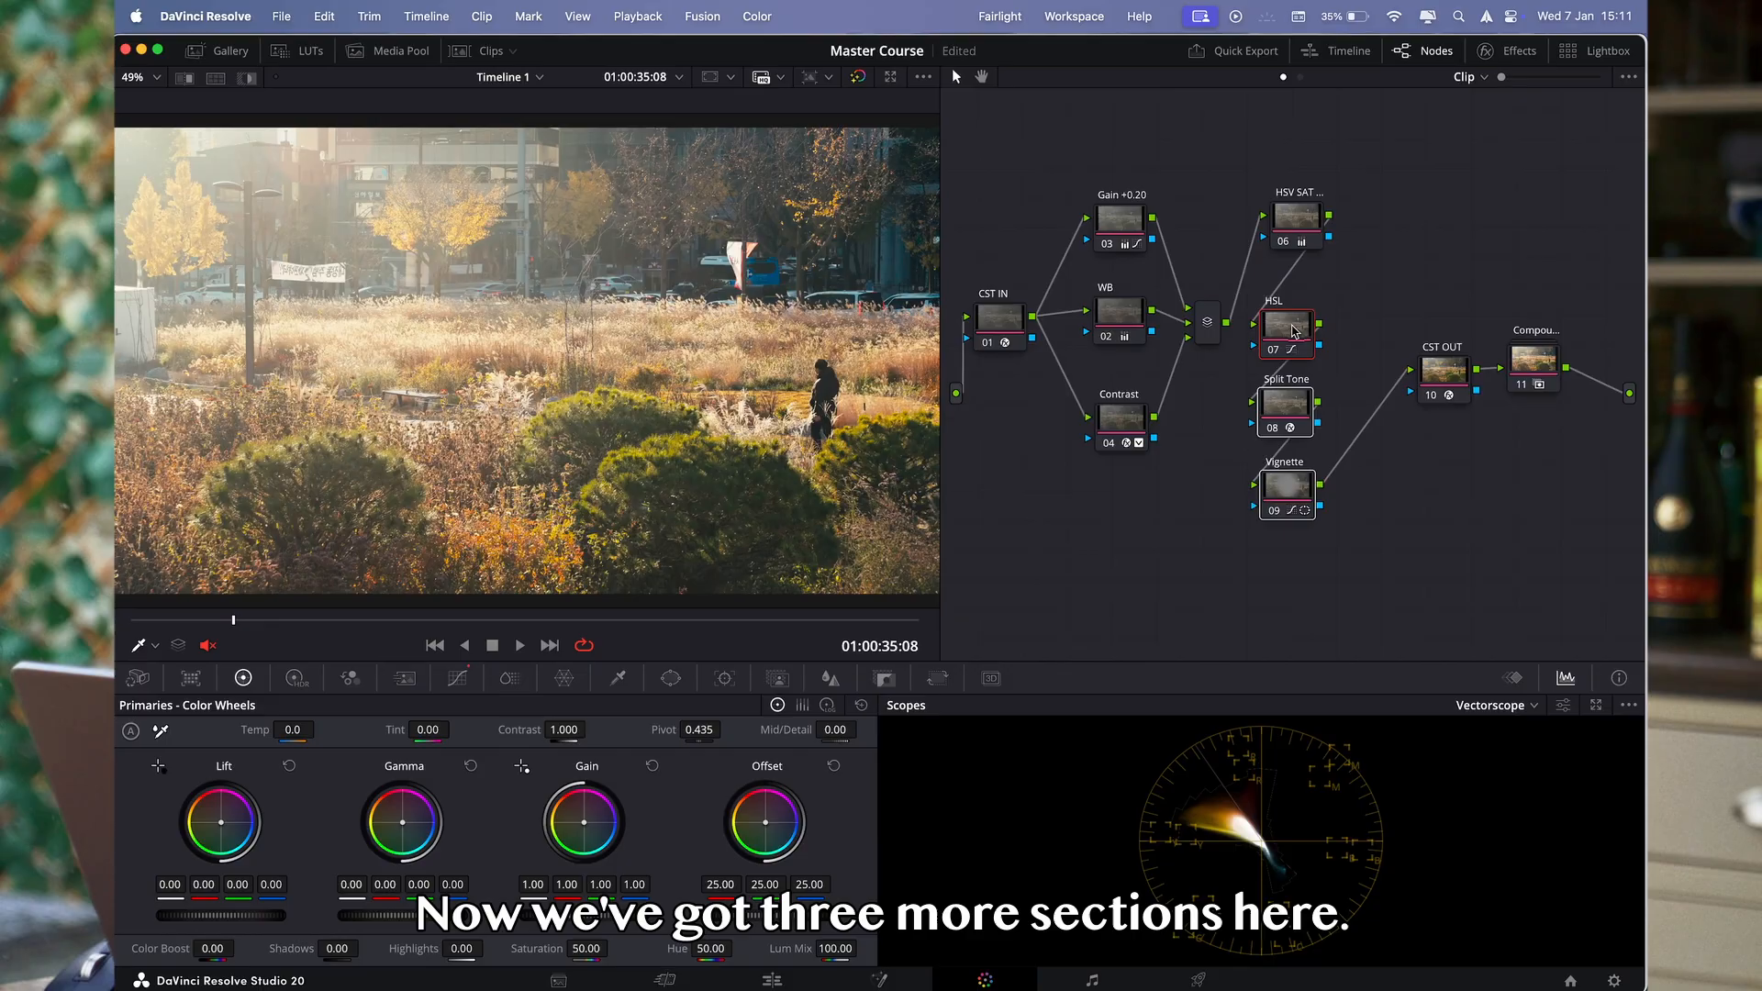
drag(1294, 332, 1298, 331)
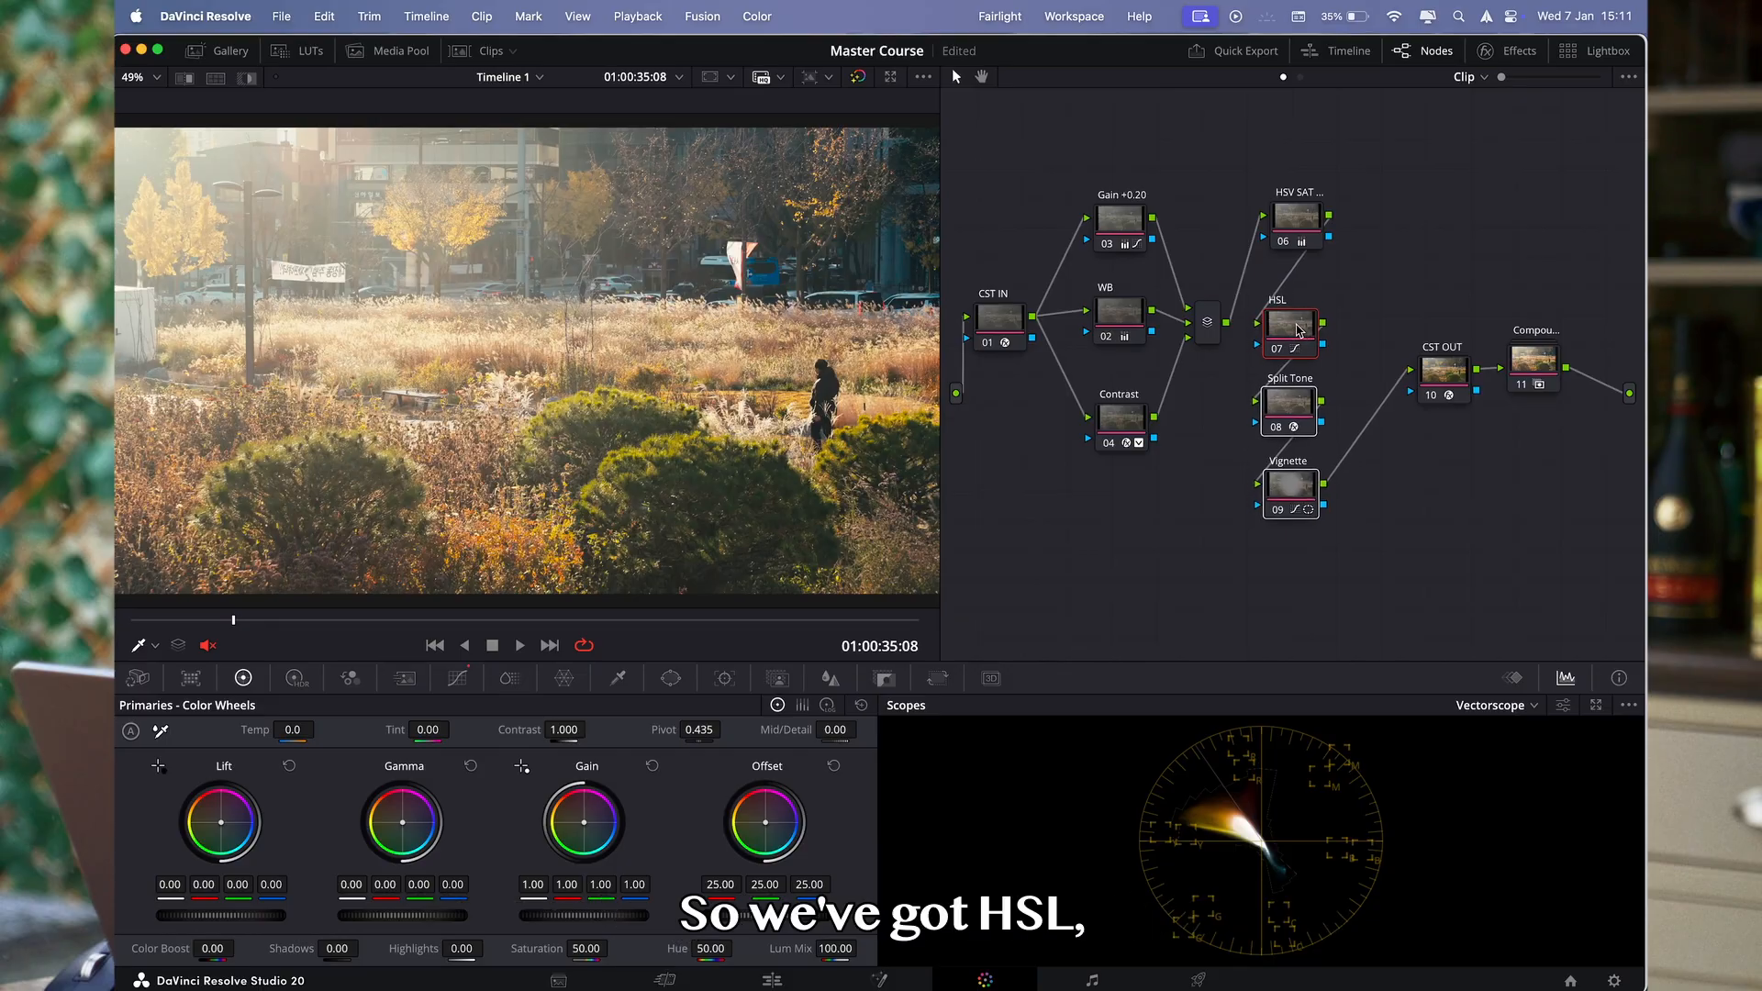
- Compare the image with the Vignette node disabled and enabled
click(1291, 497)
key(super+d)
key(super+d)
key(super+d)
key(super+d)
- Reshape the Vignette node's circular window to size 59.19 and aspect 53.35, and slightly lower the midpoint of its custom curve
click(671, 677)
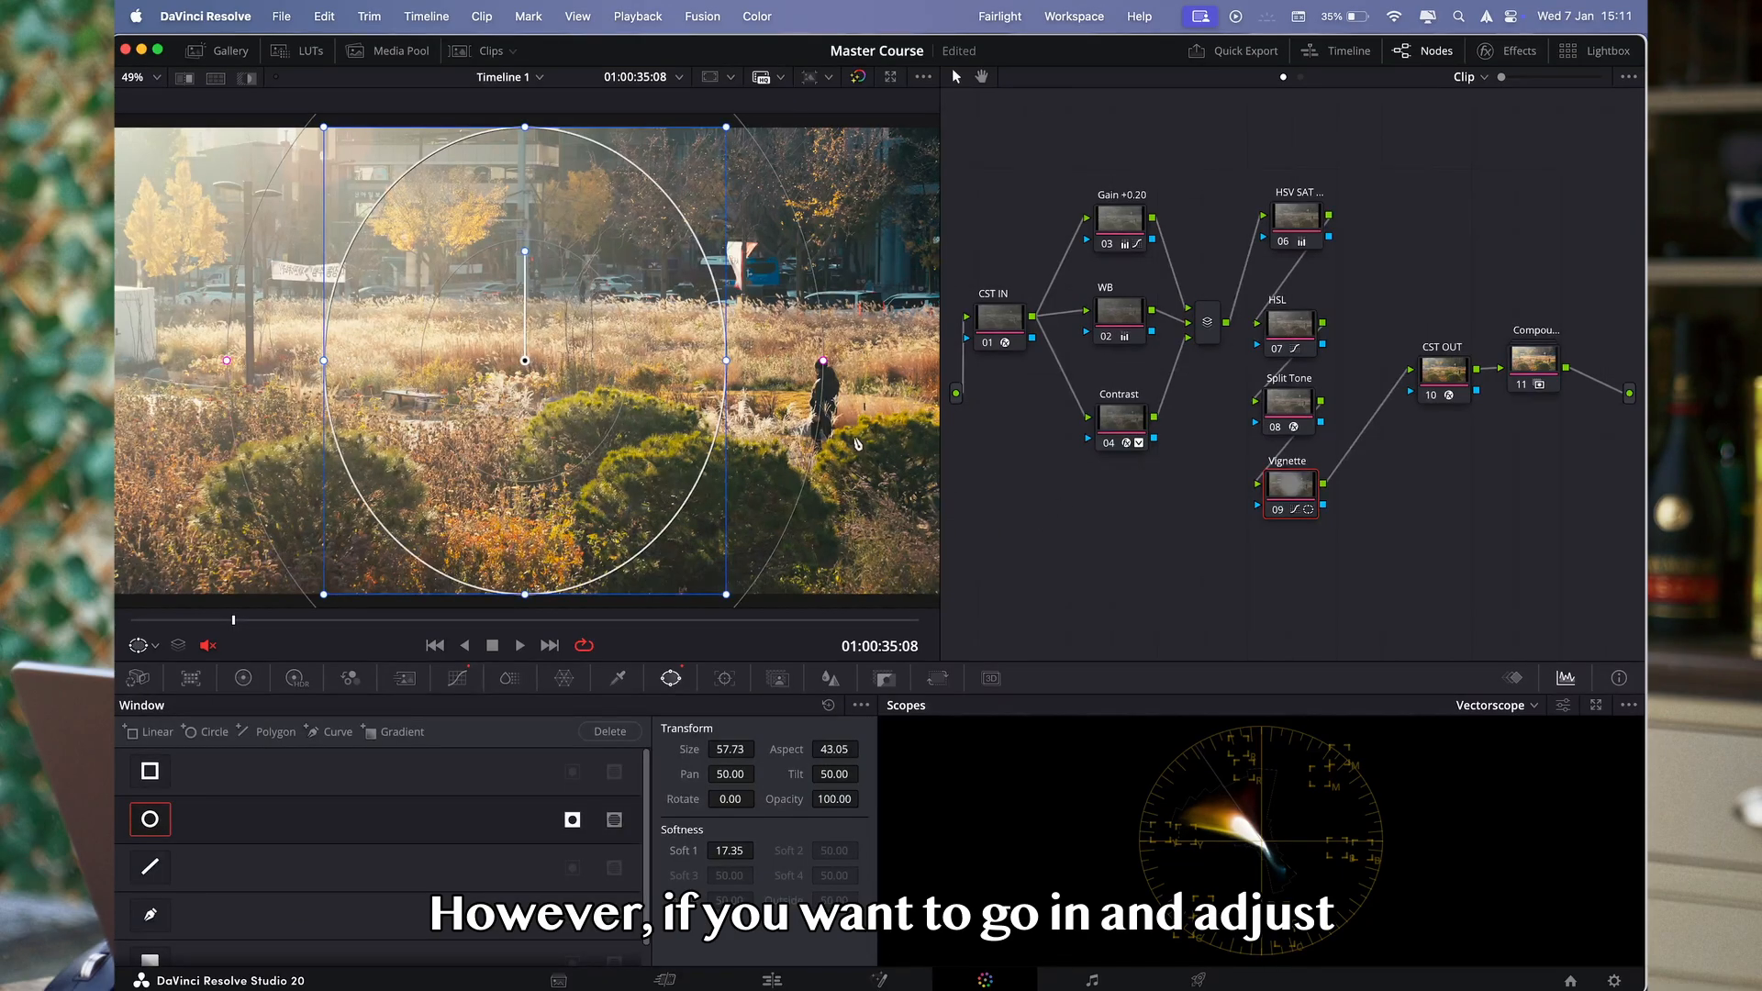
drag(730, 367, 748, 364)
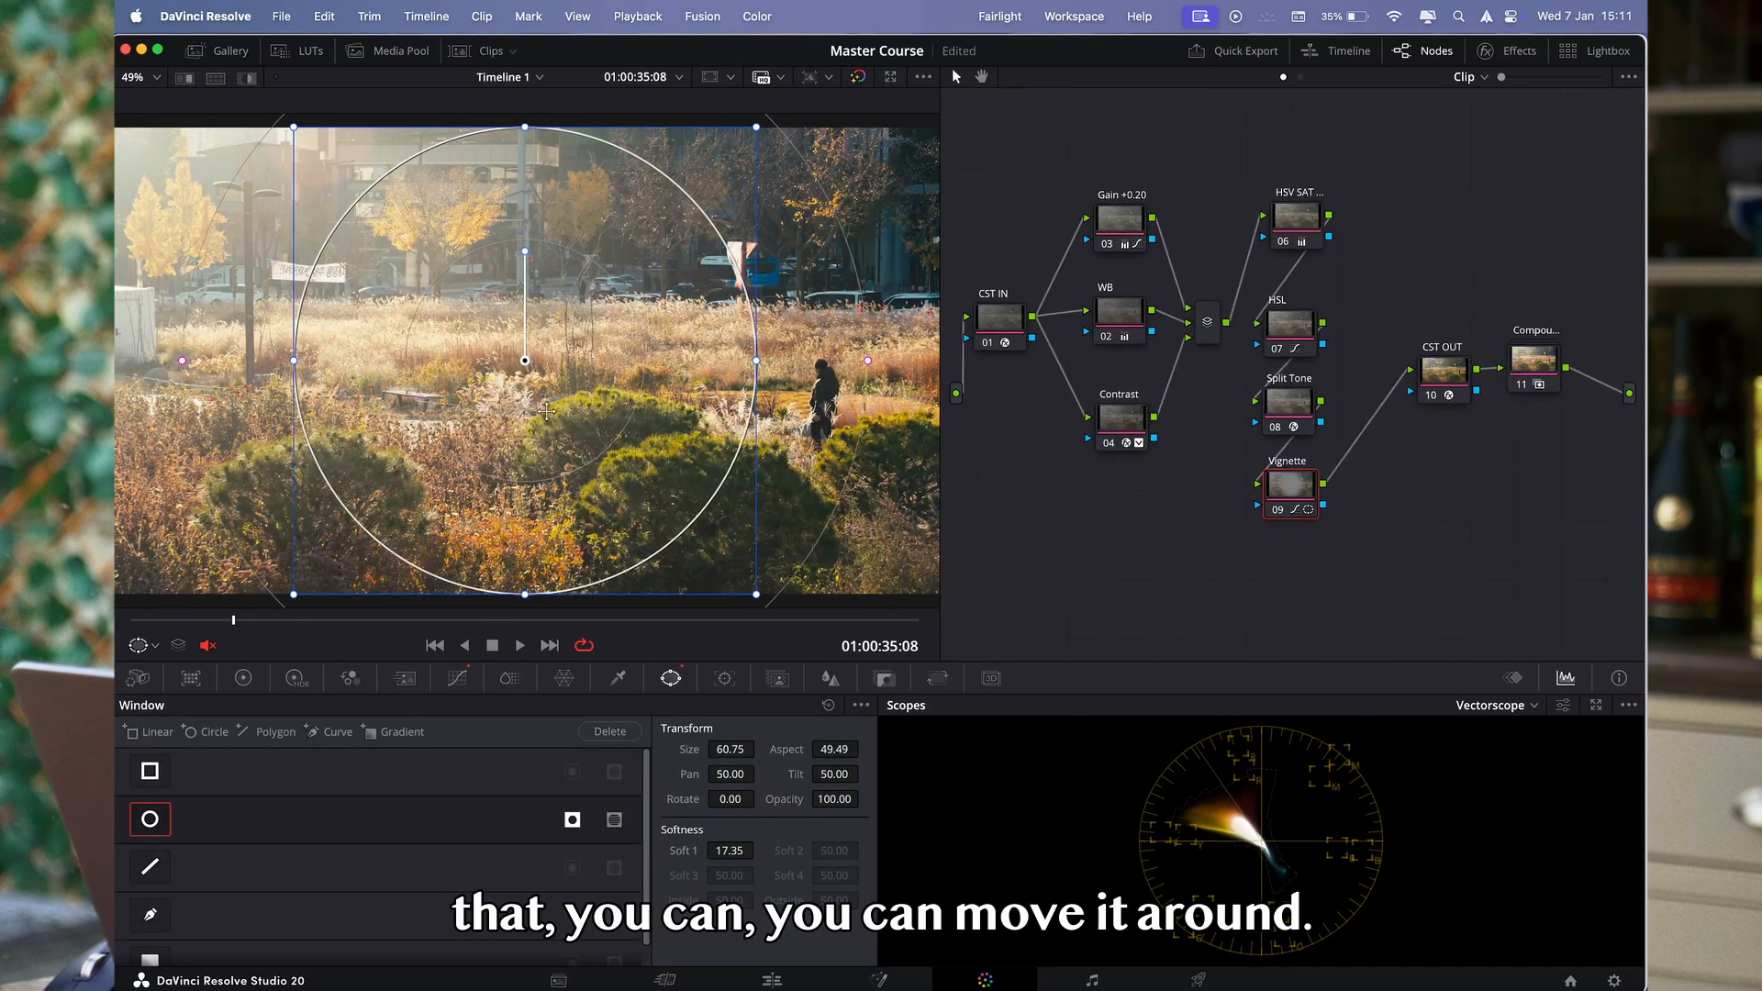
scroll(546, 412, down, 3)
drag(537, 497, 537, 489)
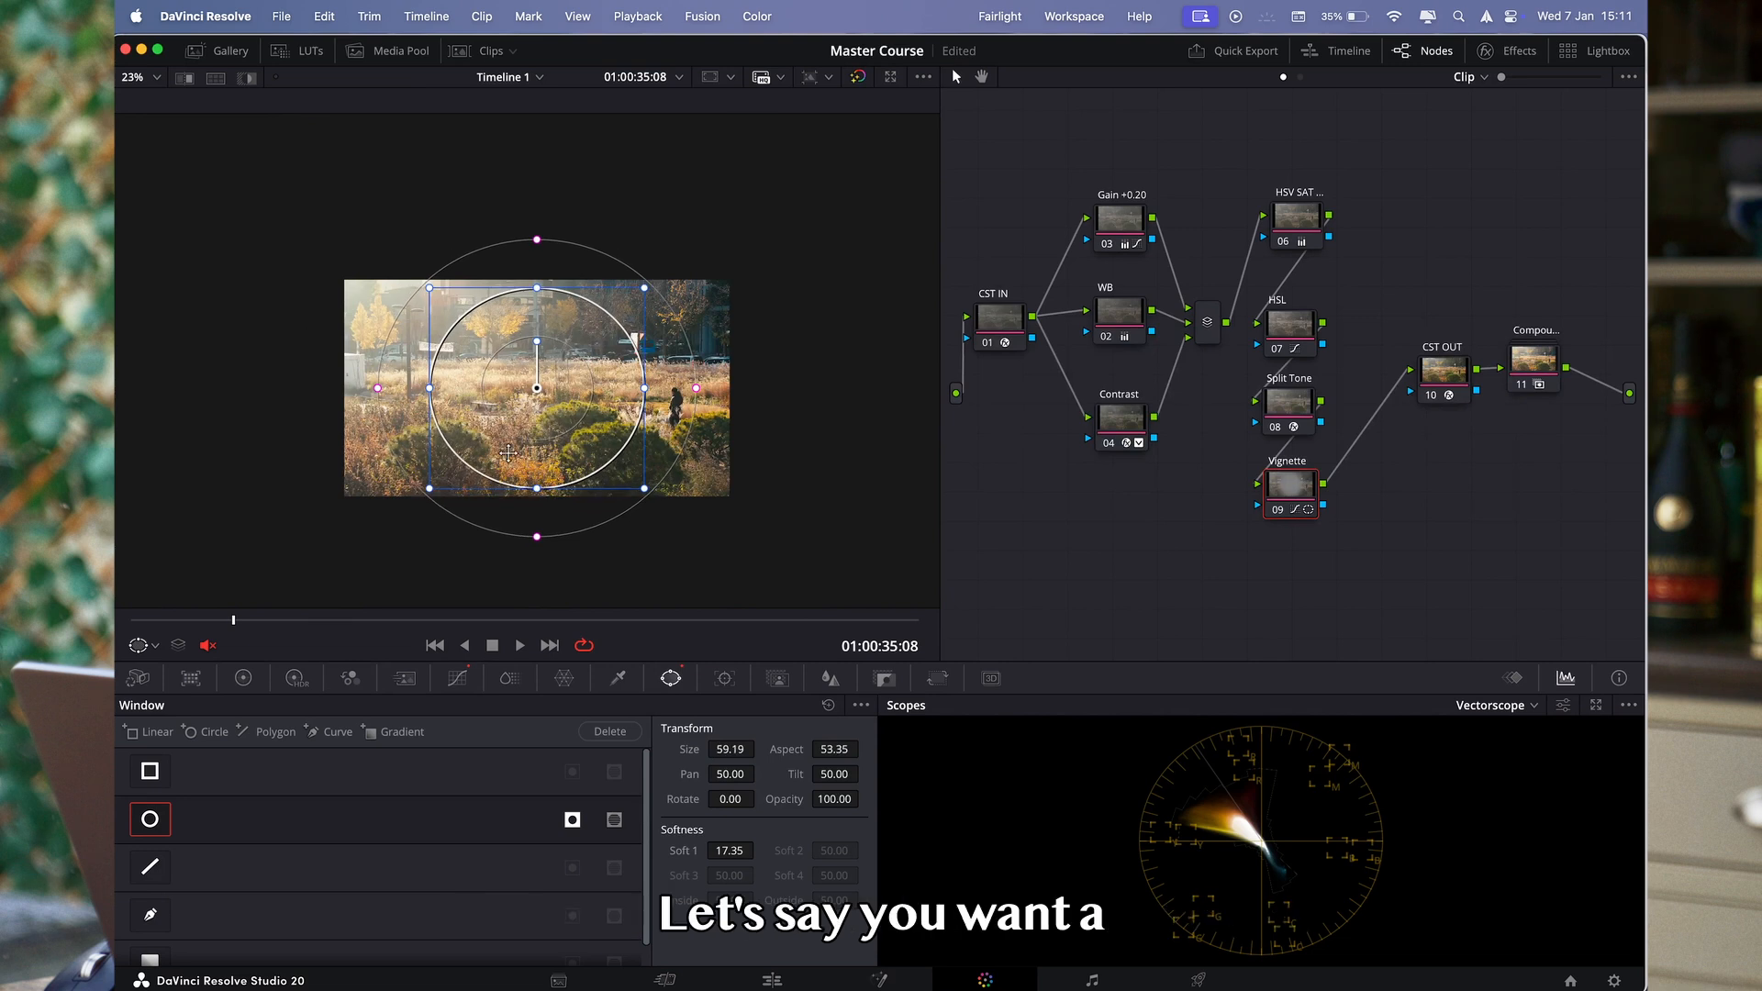
click(459, 677)
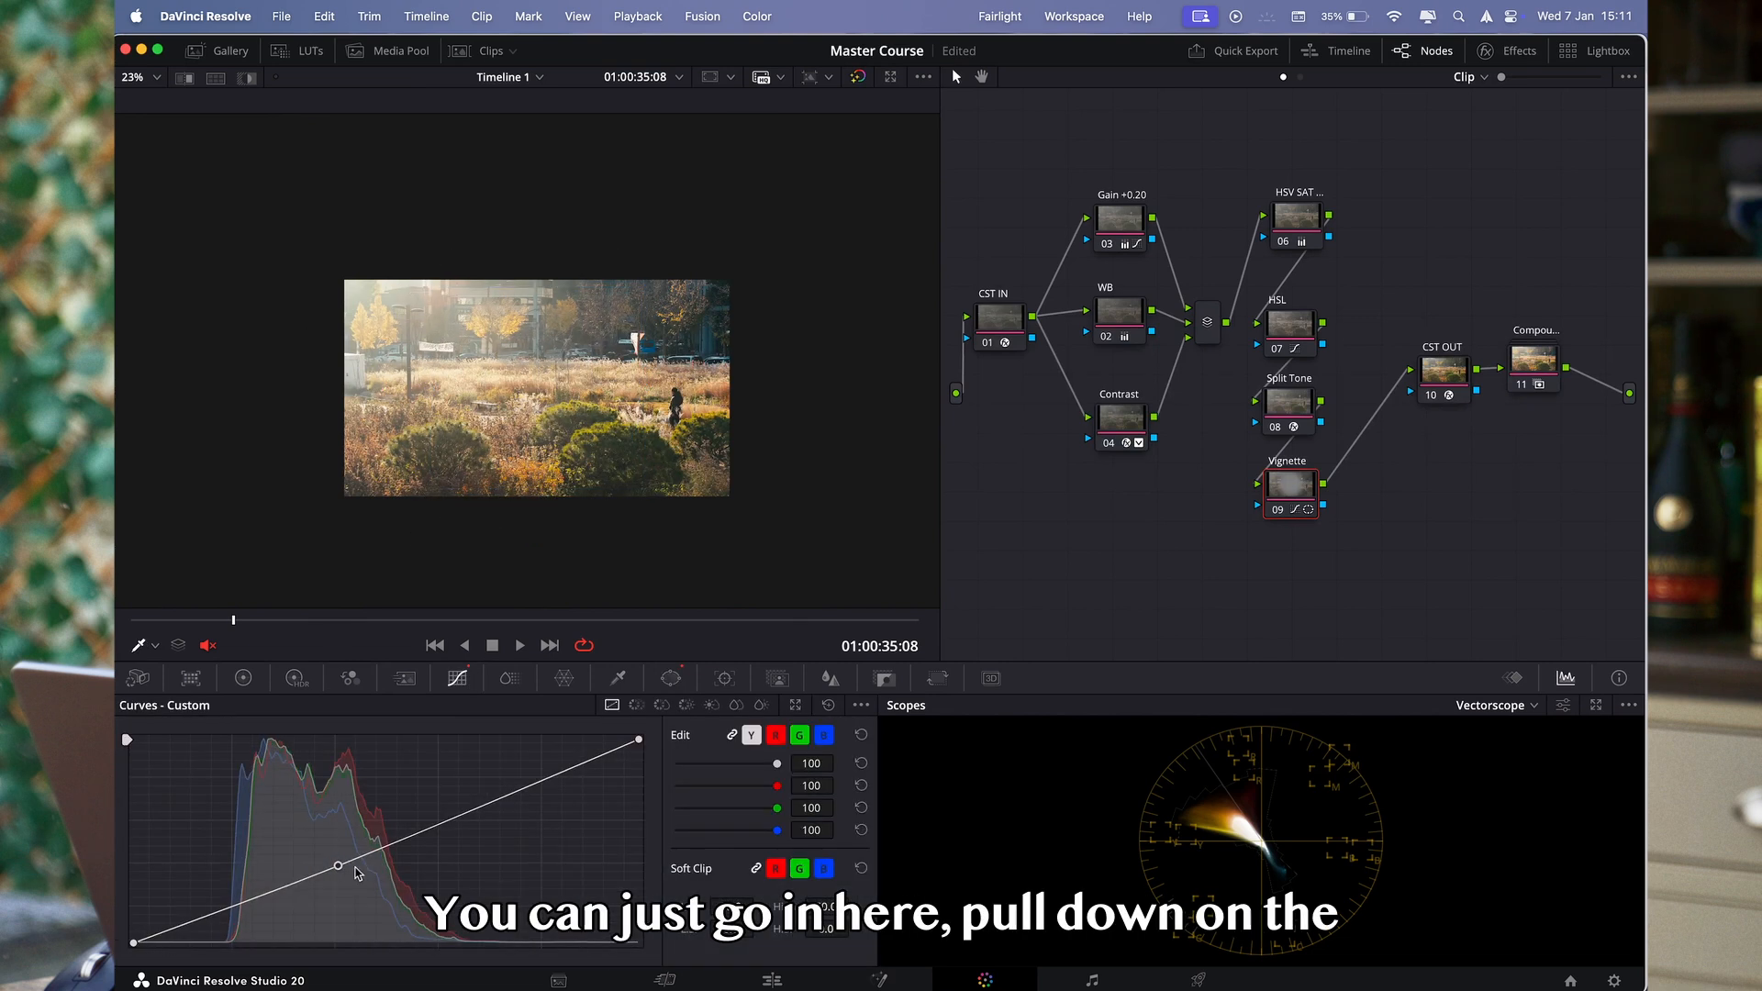
drag(339, 870, 344, 871)
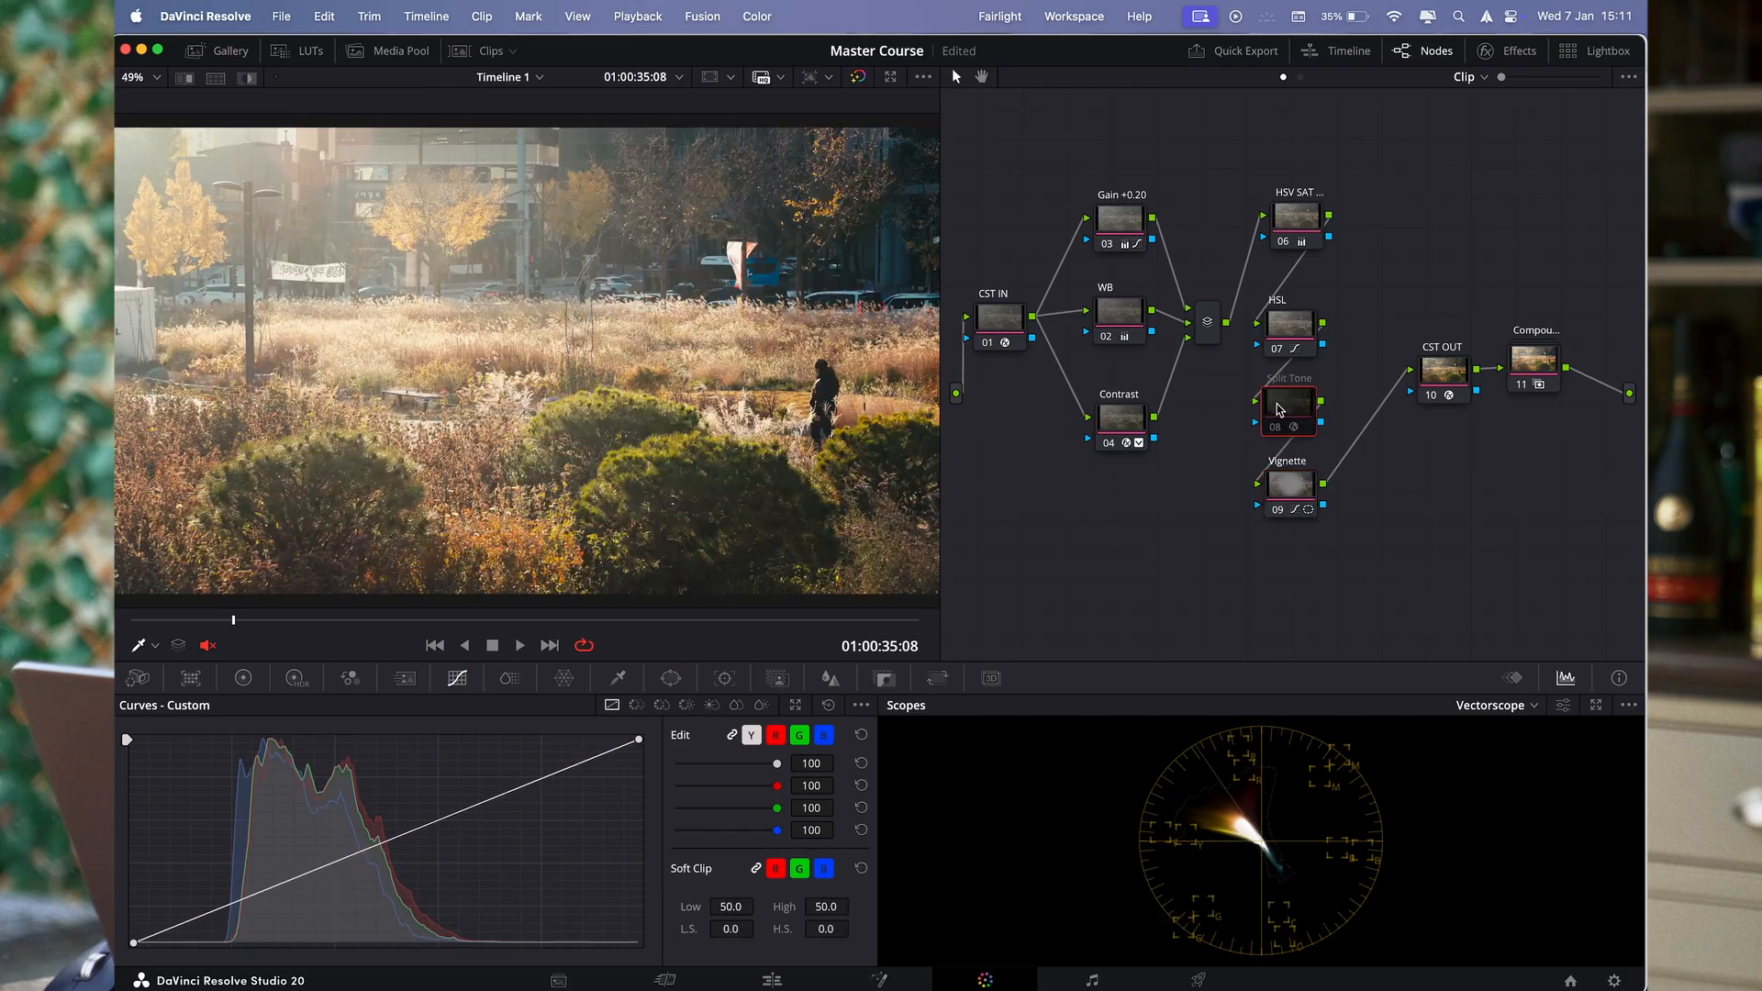
- Replace the Split Tone node's effect with the Split Tone power grade from the Node Trees album, and compare the node off and on
click(1487, 51)
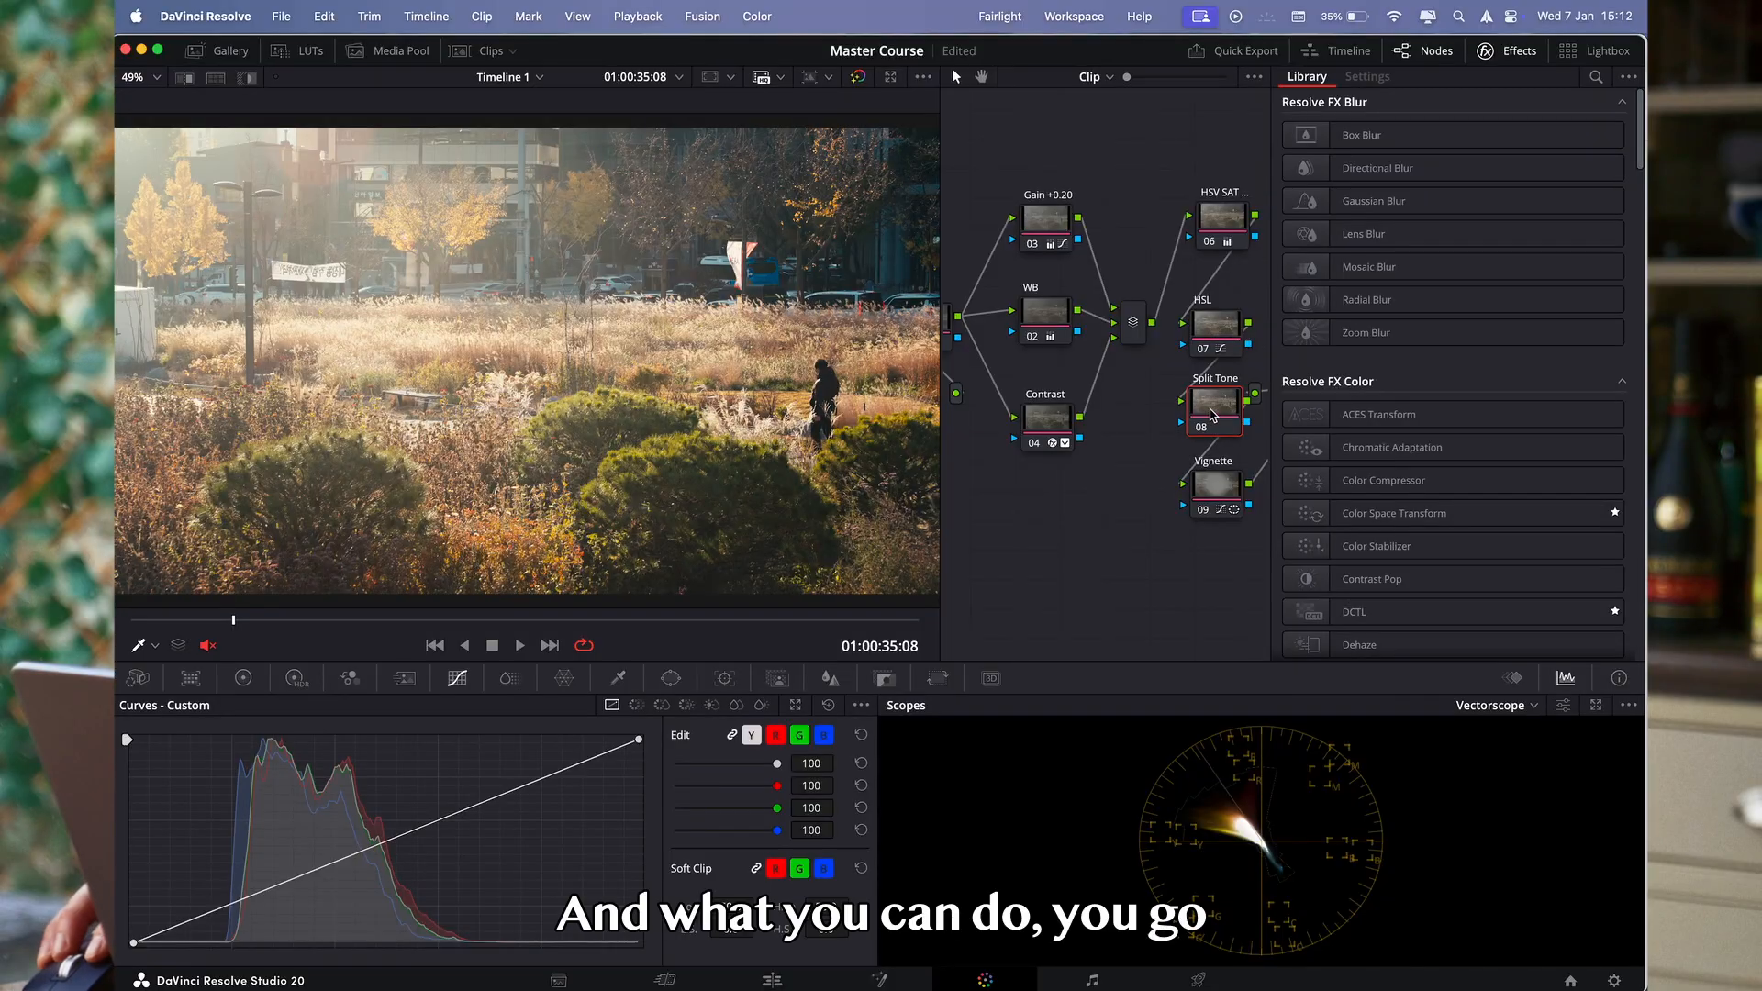
click(230, 57)
scroll(551, 514, down, 5)
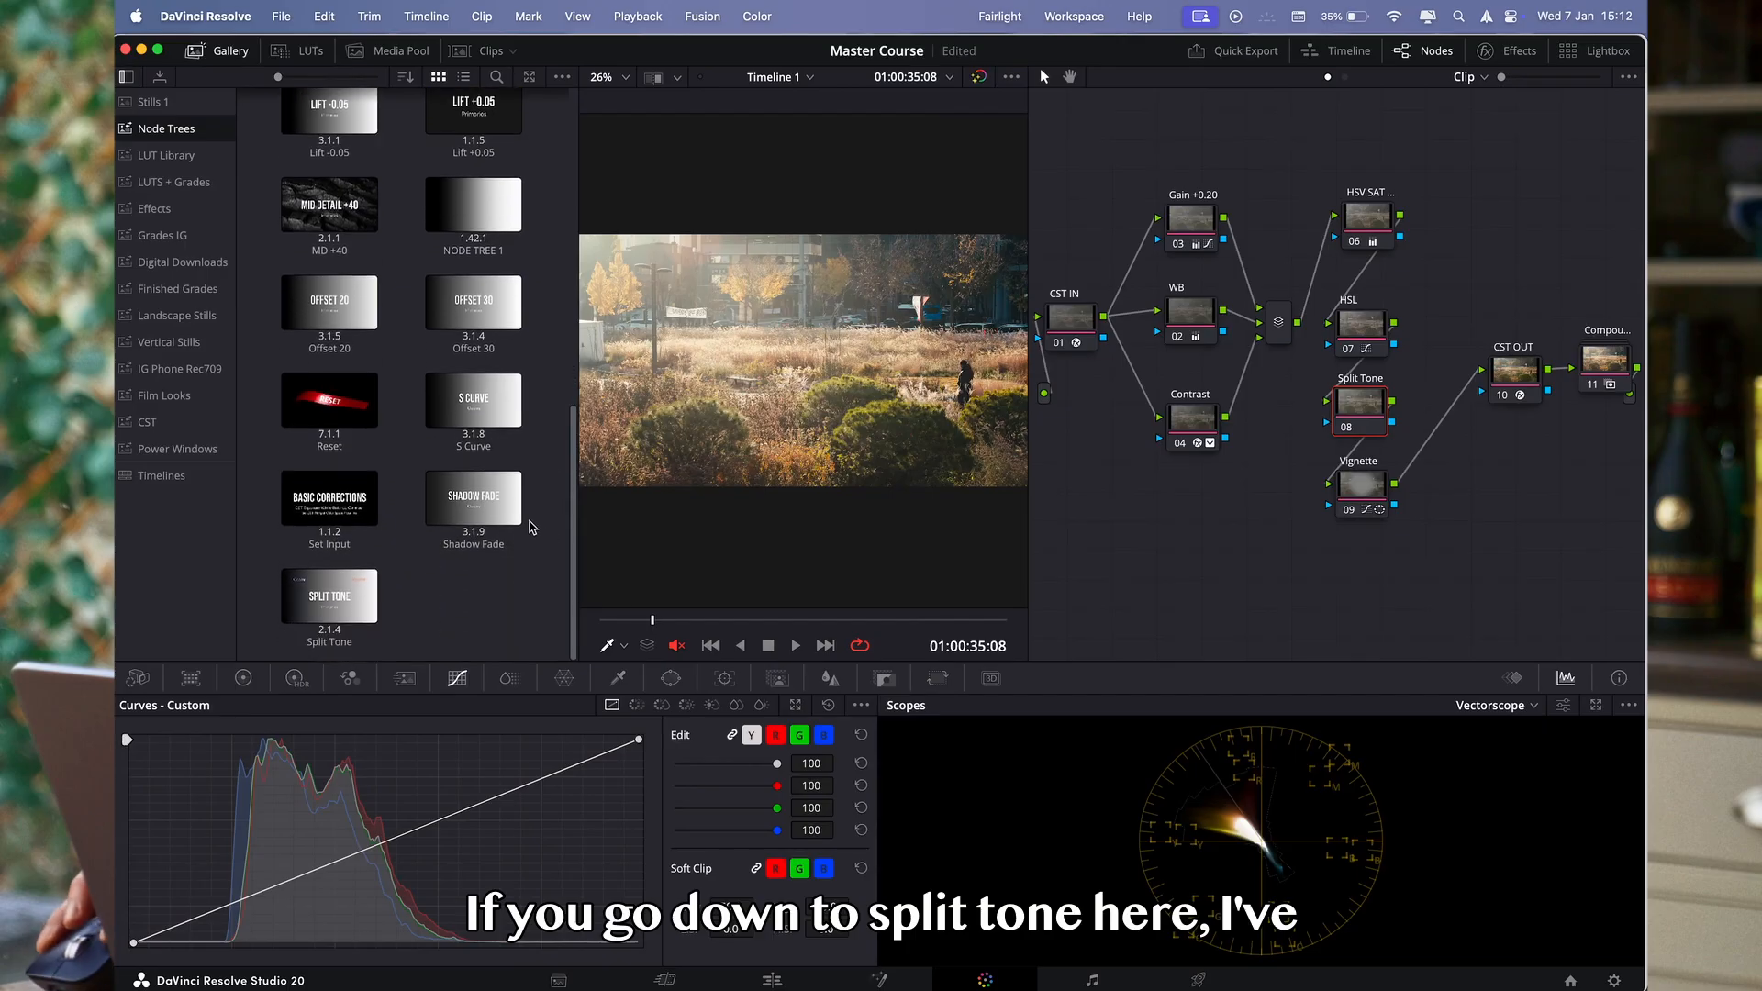
drag(280, 610, 1361, 424)
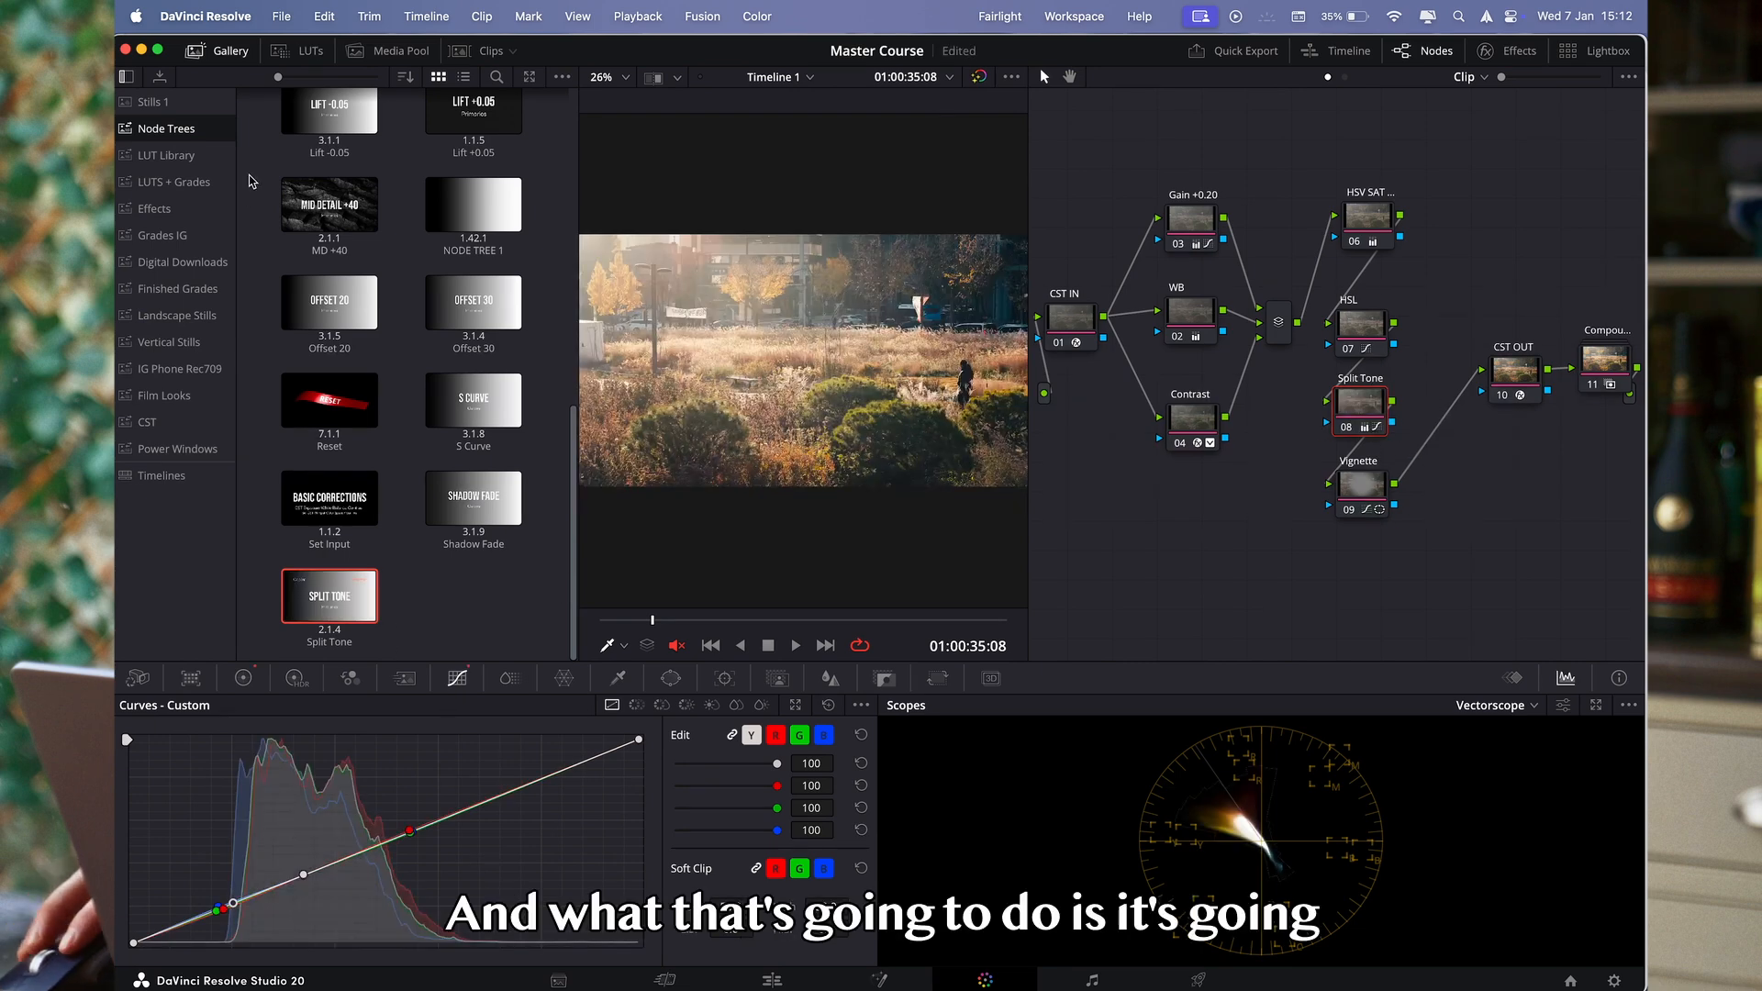
click(229, 51)
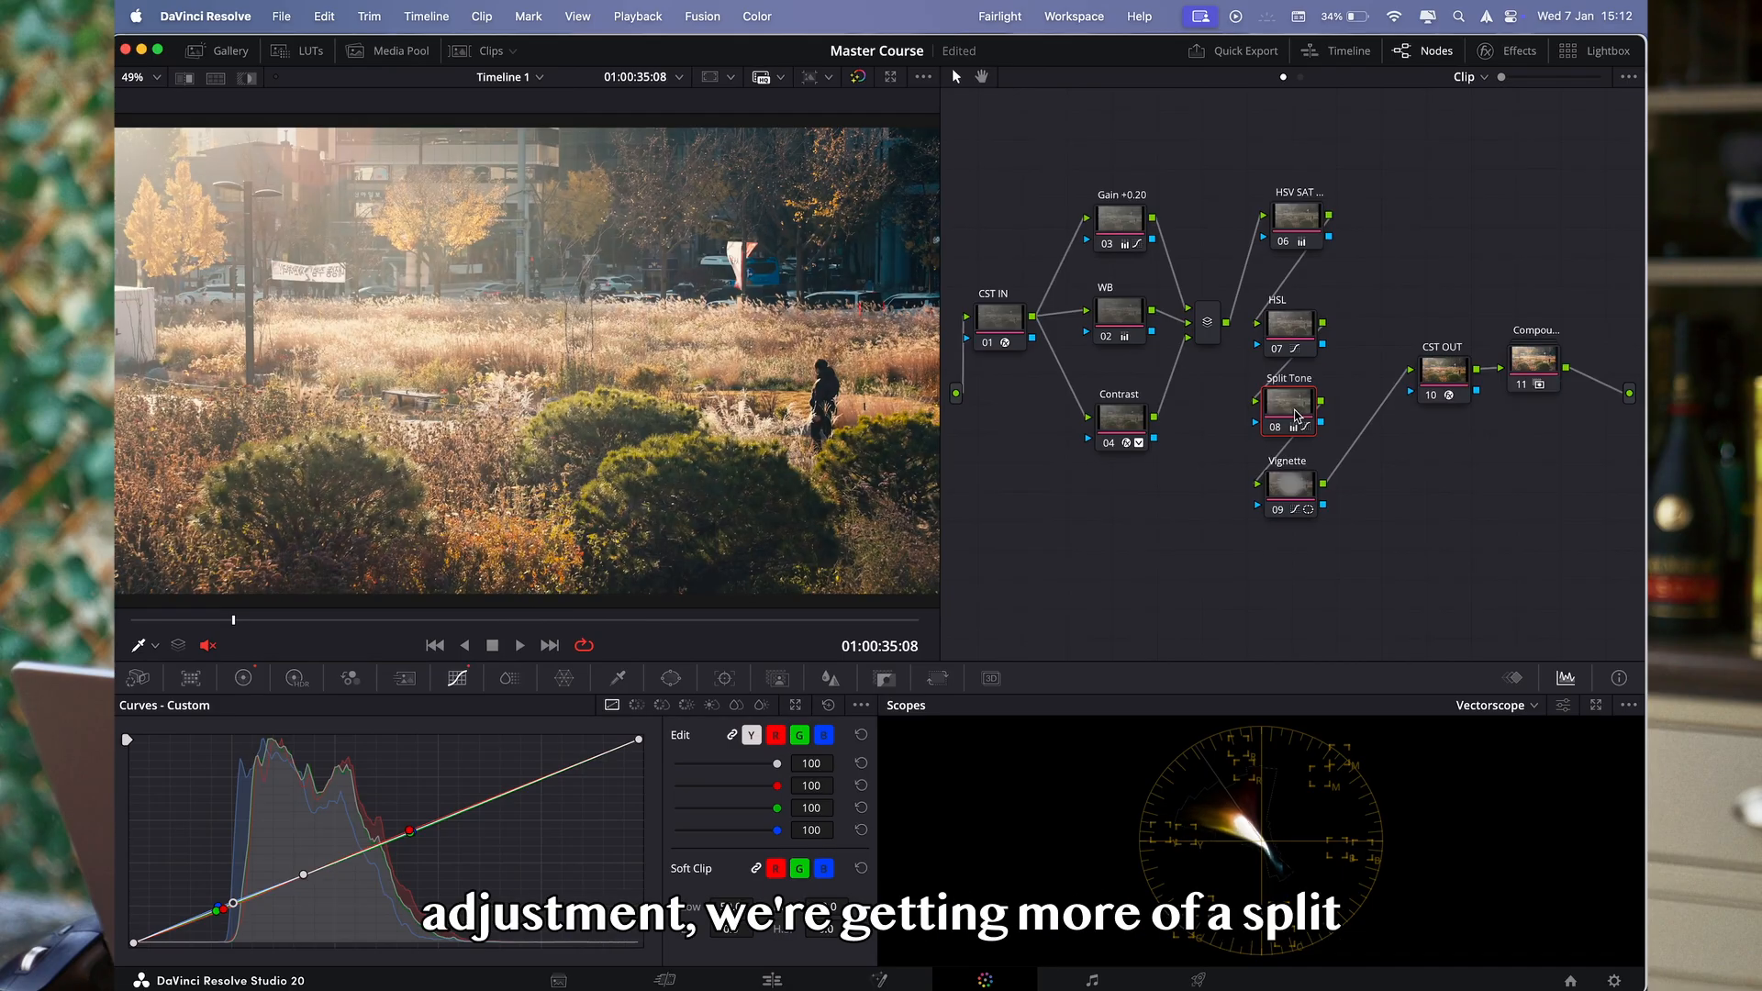
key(super+d)
key(super+d)
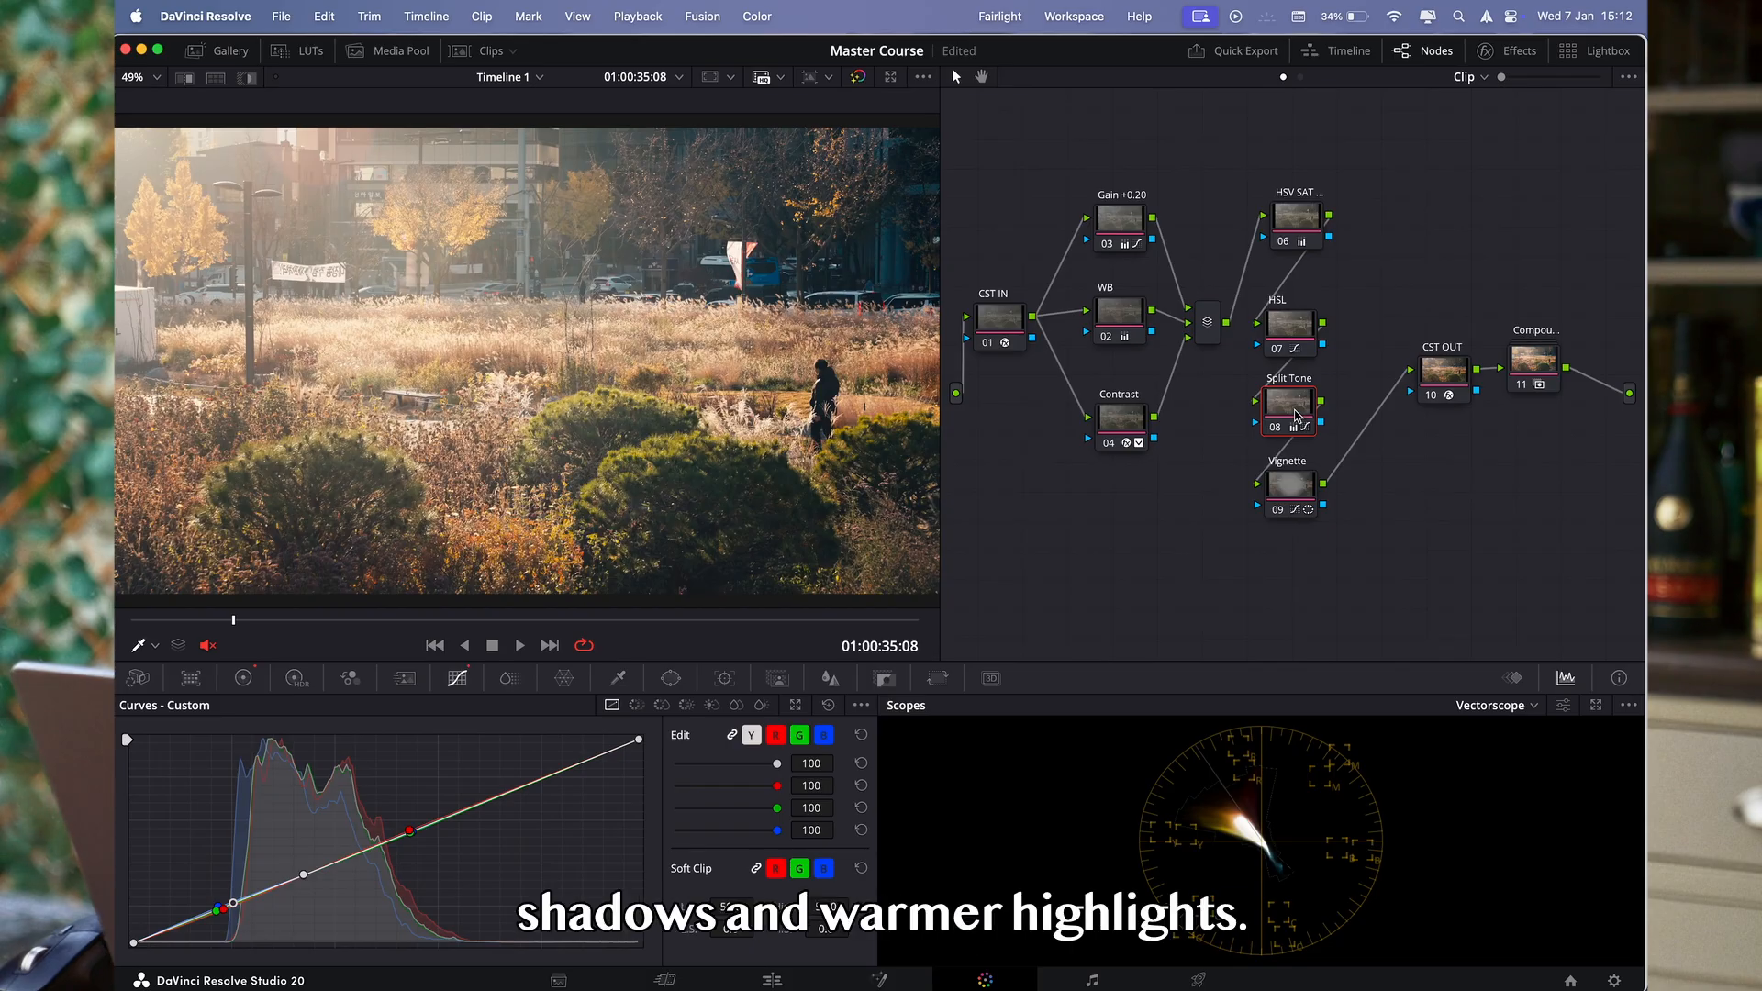
- Lower the orange point on the HSL node's Hue Vs Hue curve to a hue rotation of -13.60
click(1293, 329)
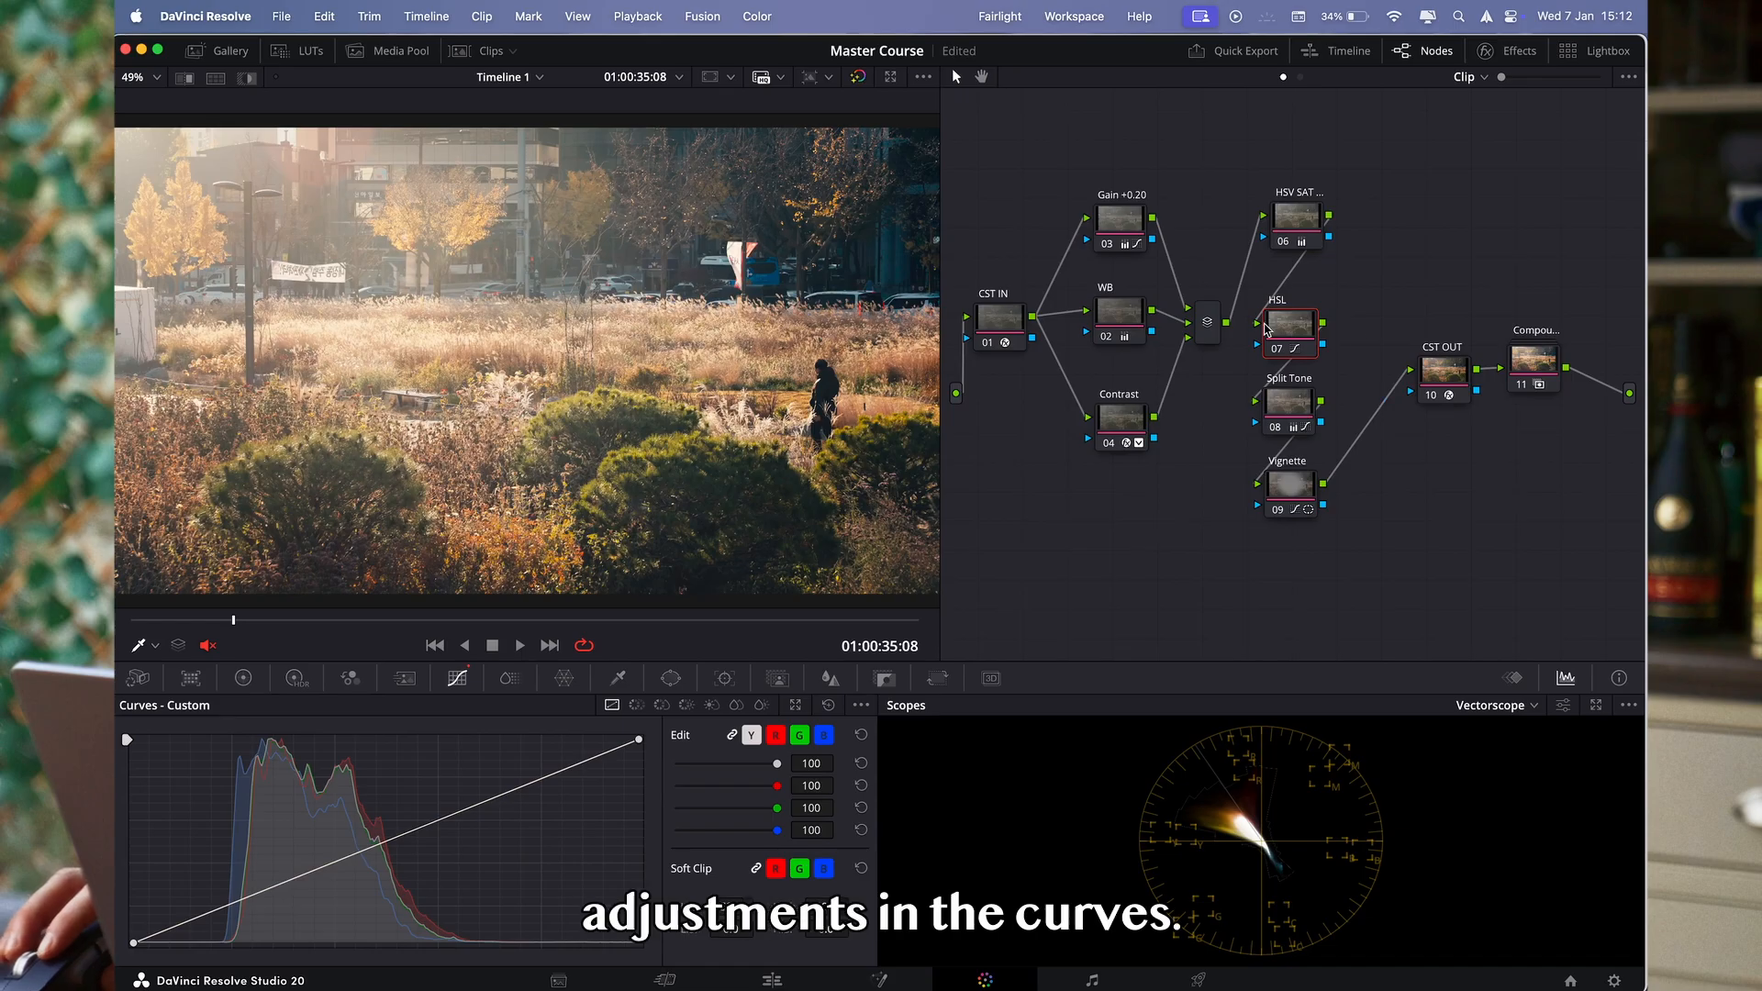
click(636, 706)
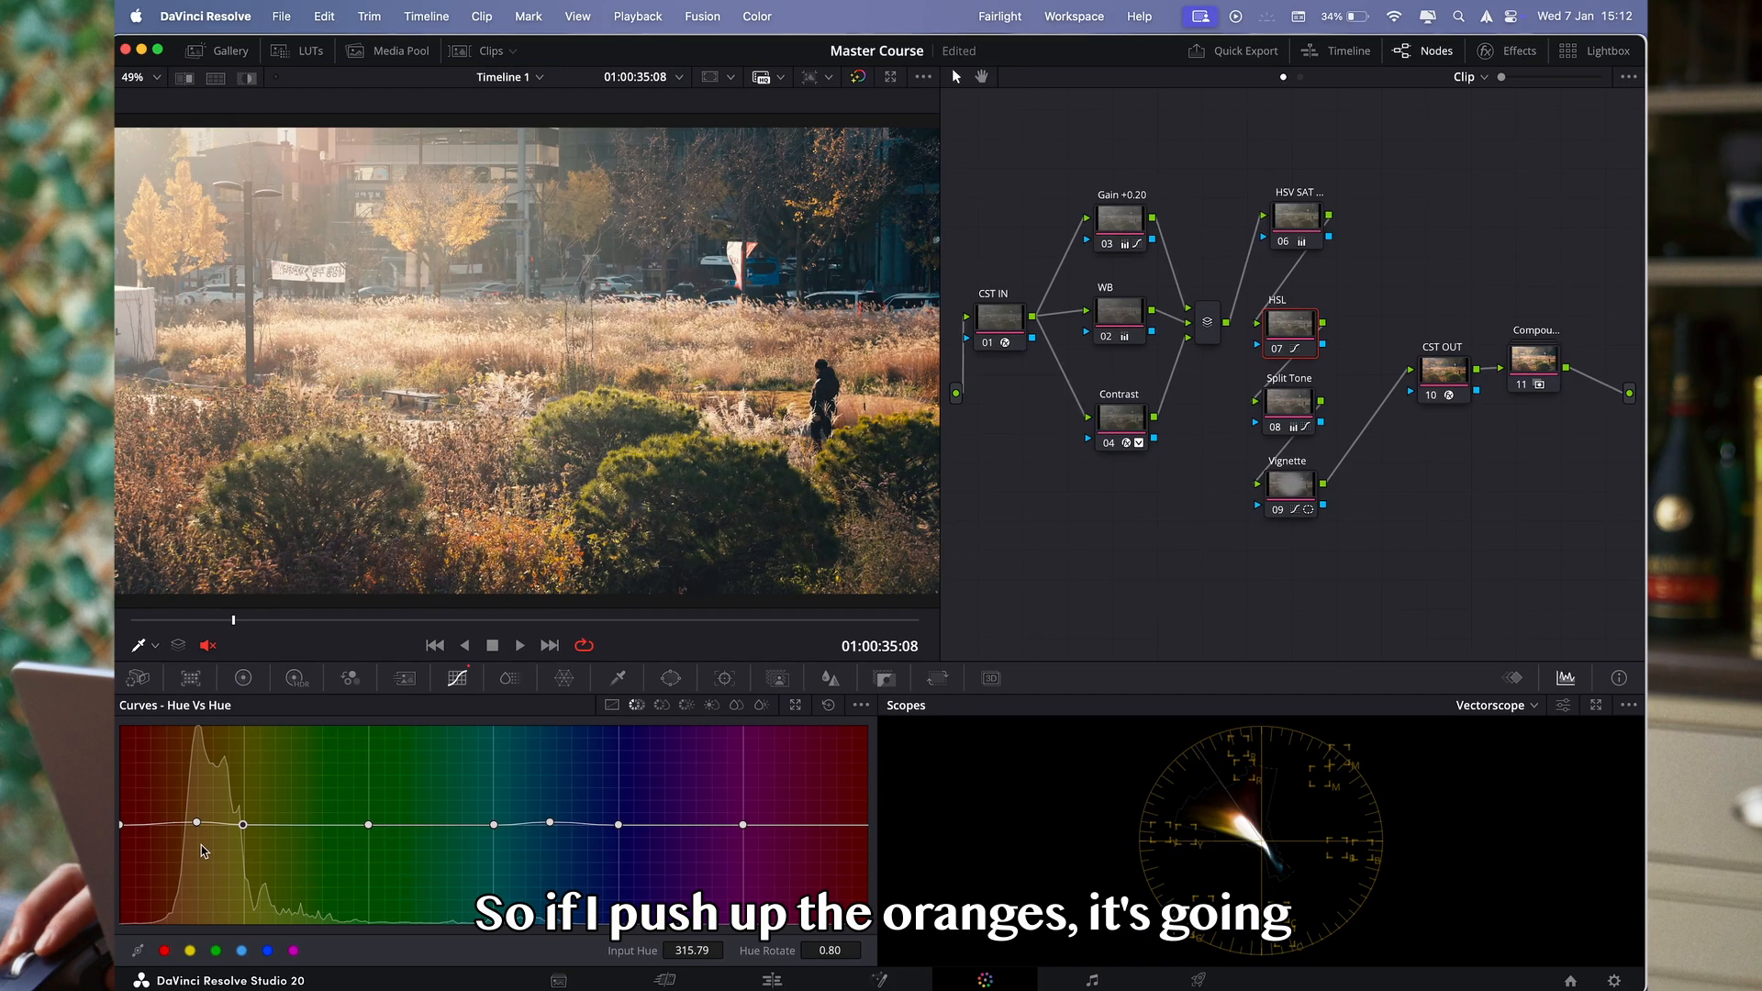
drag(198, 826, 199, 835)
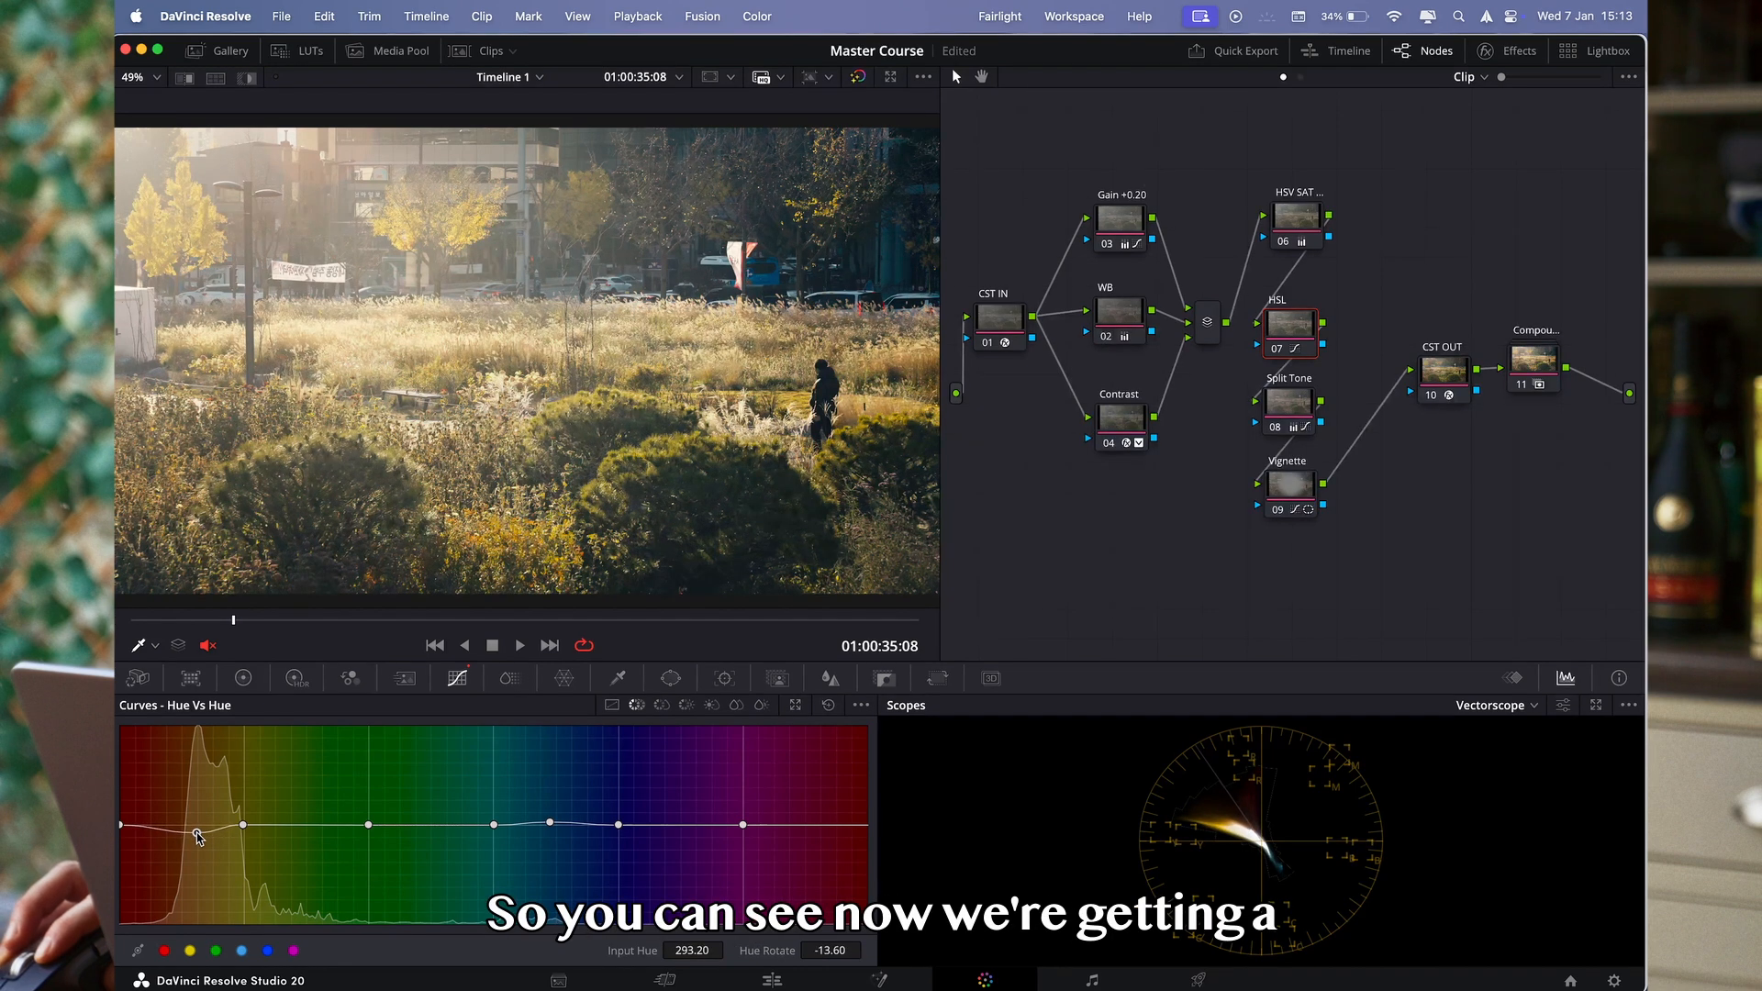